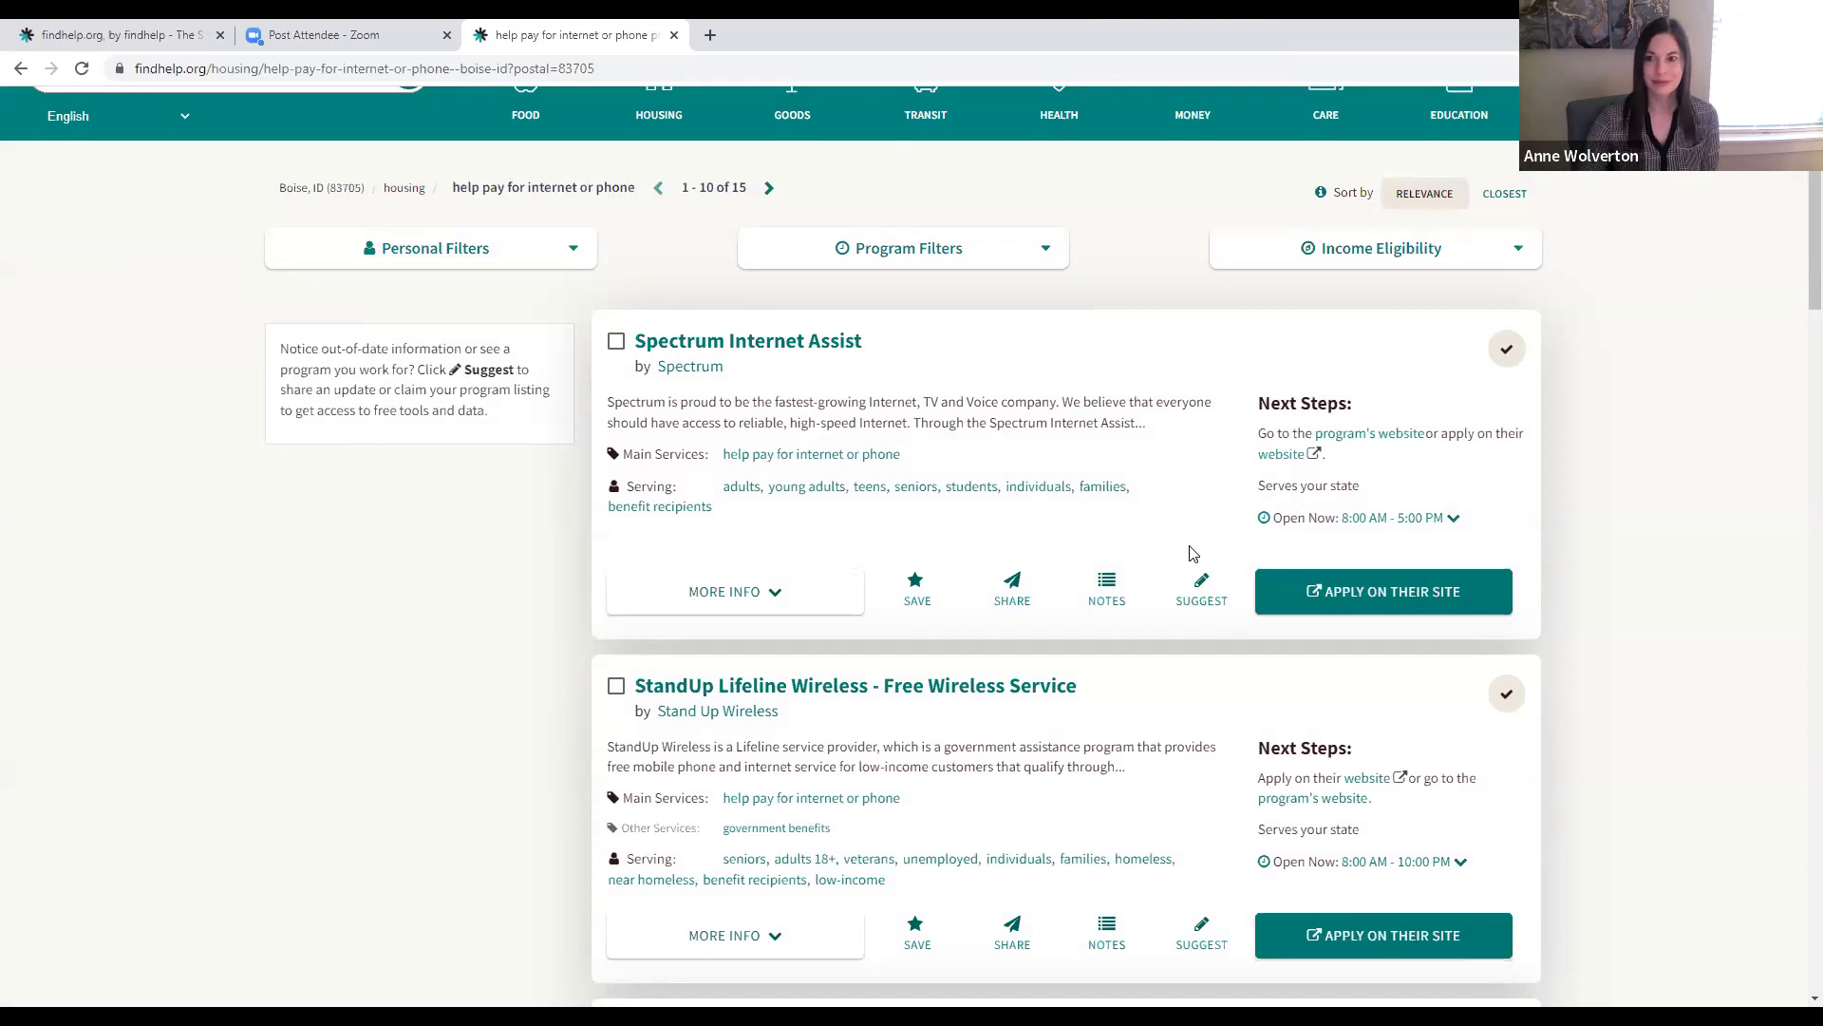
Open the Search Trends in Your Coverage Area report from the program analytics
{"action": "scroll", "coordinate": [1194, 555], "scroll_direction": "up", "scroll_amount": 1}
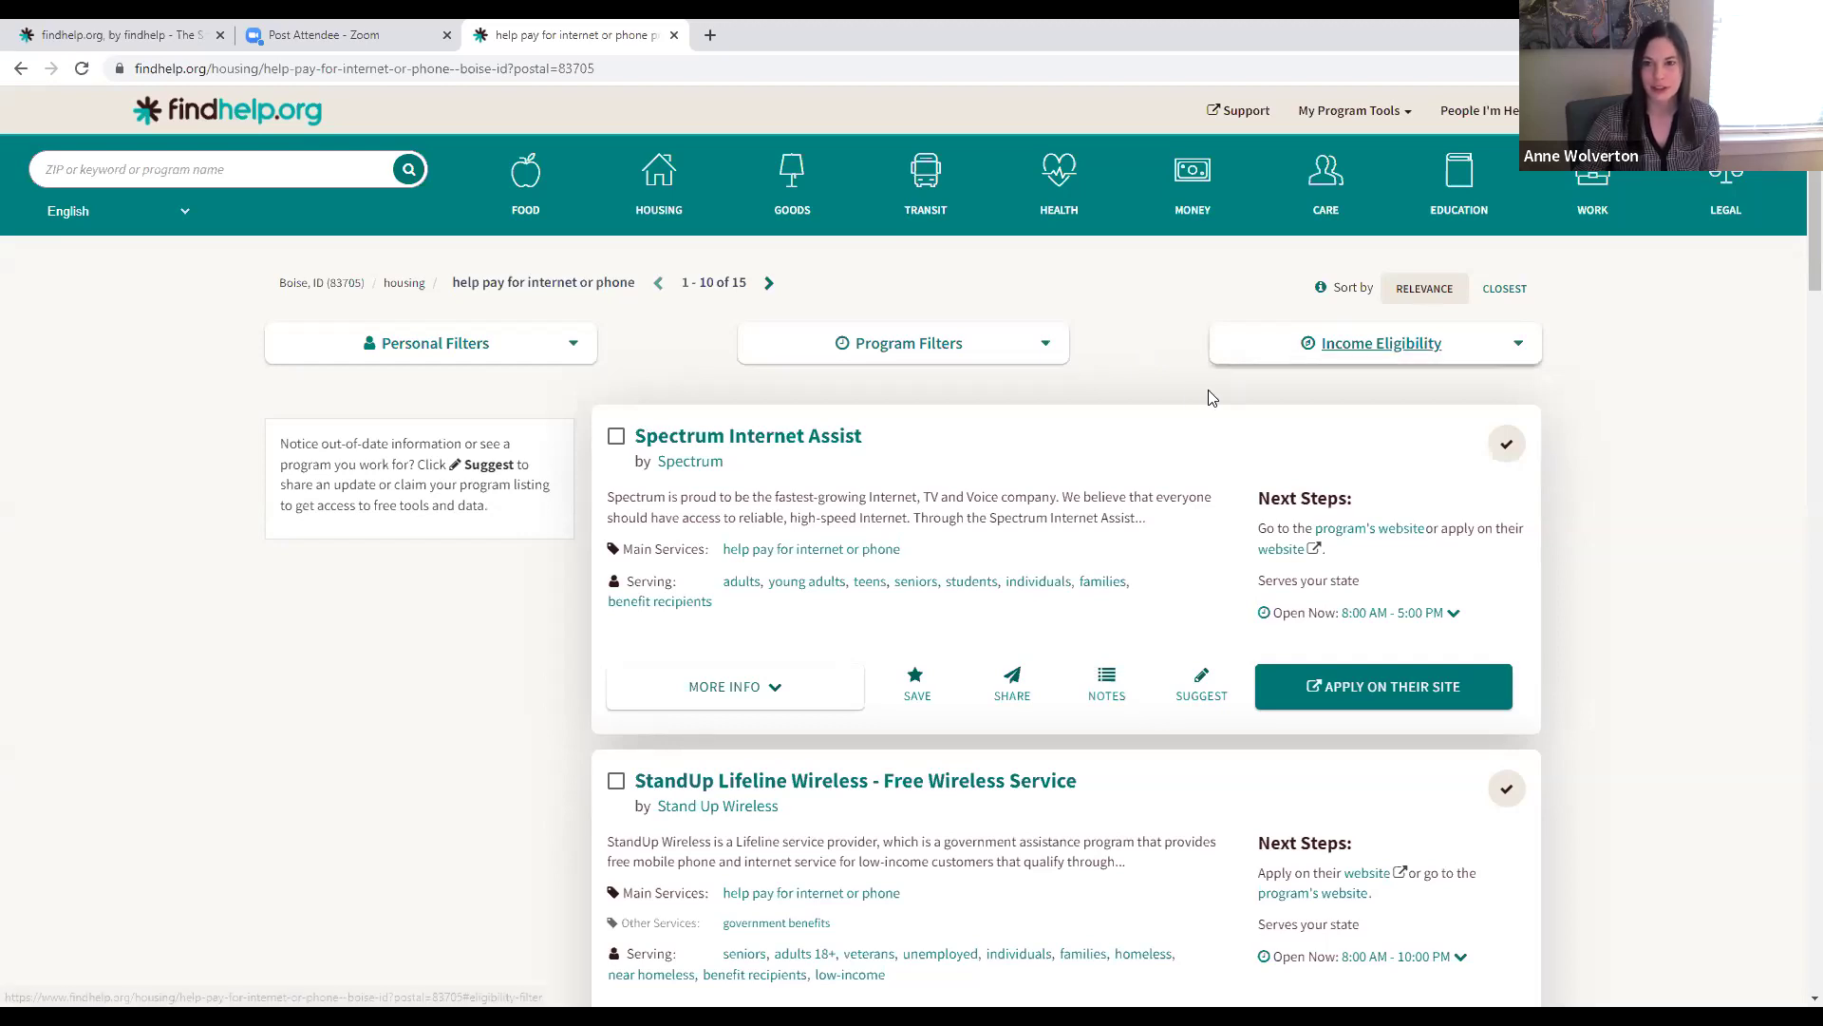
{"action": "left_click", "coordinate": [1389, 112]}
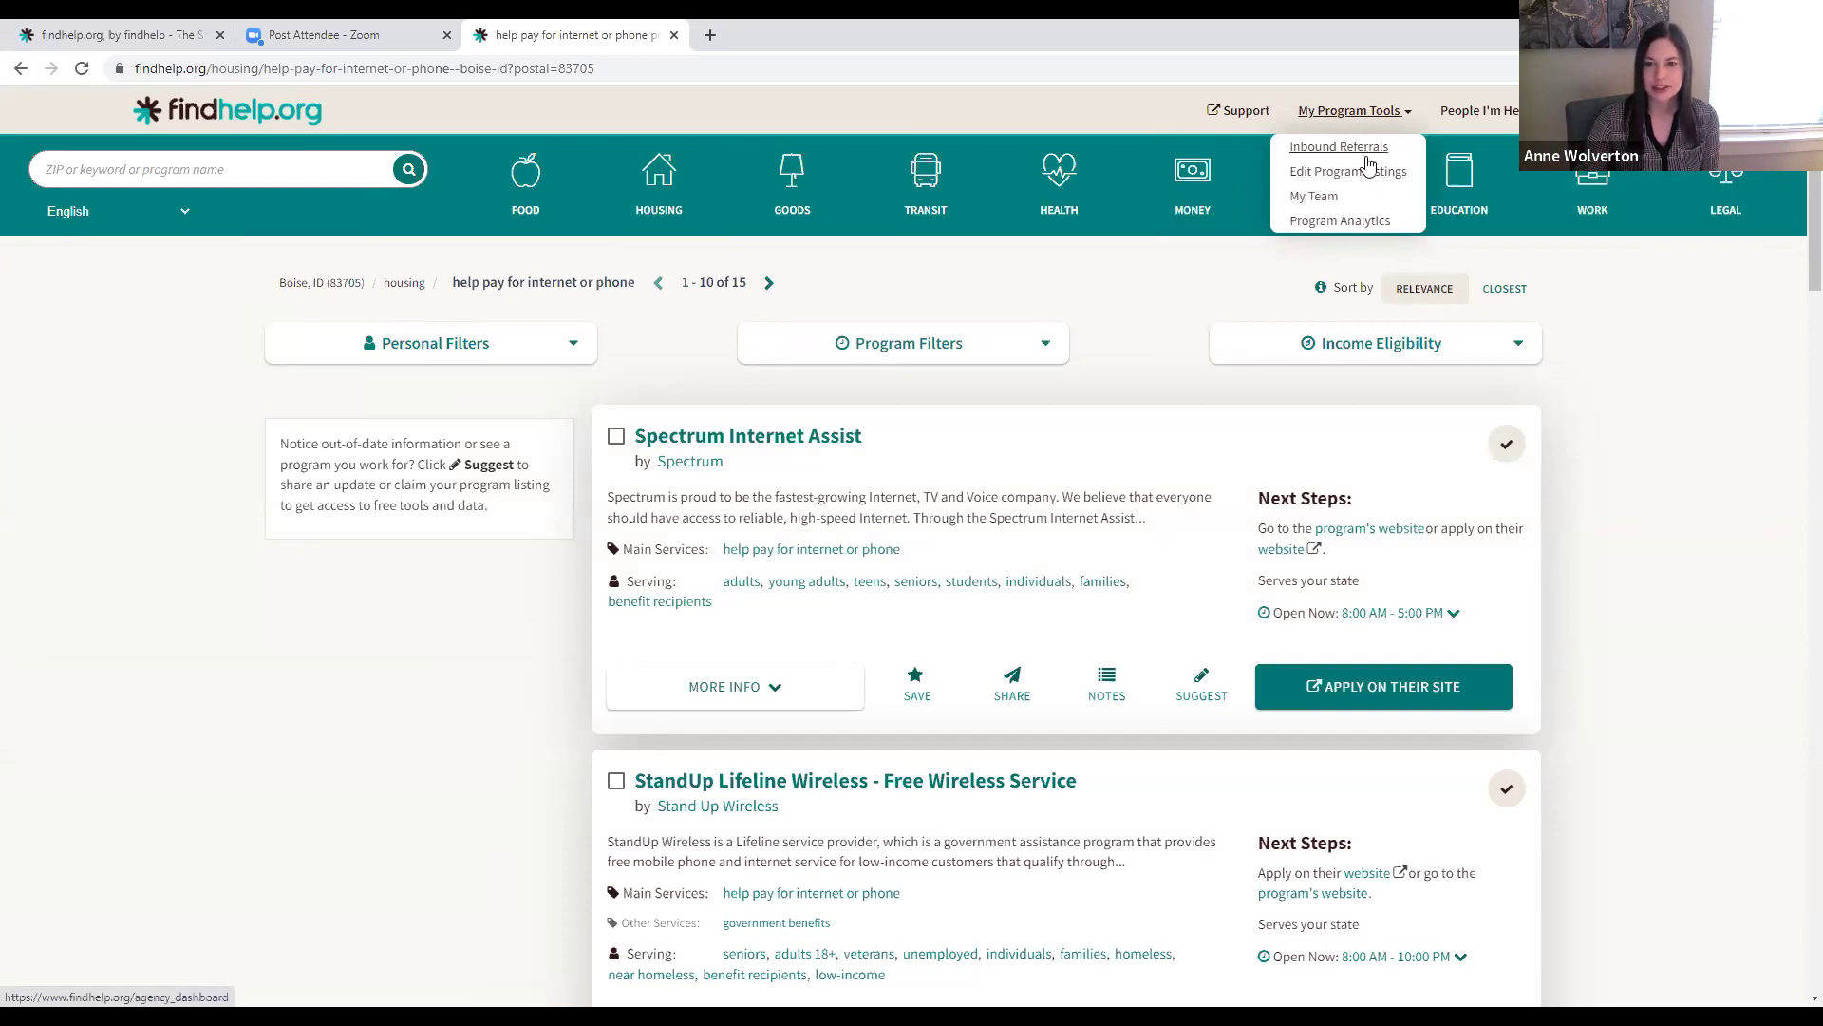
{"action": "left_click", "coordinate": [1368, 221]}
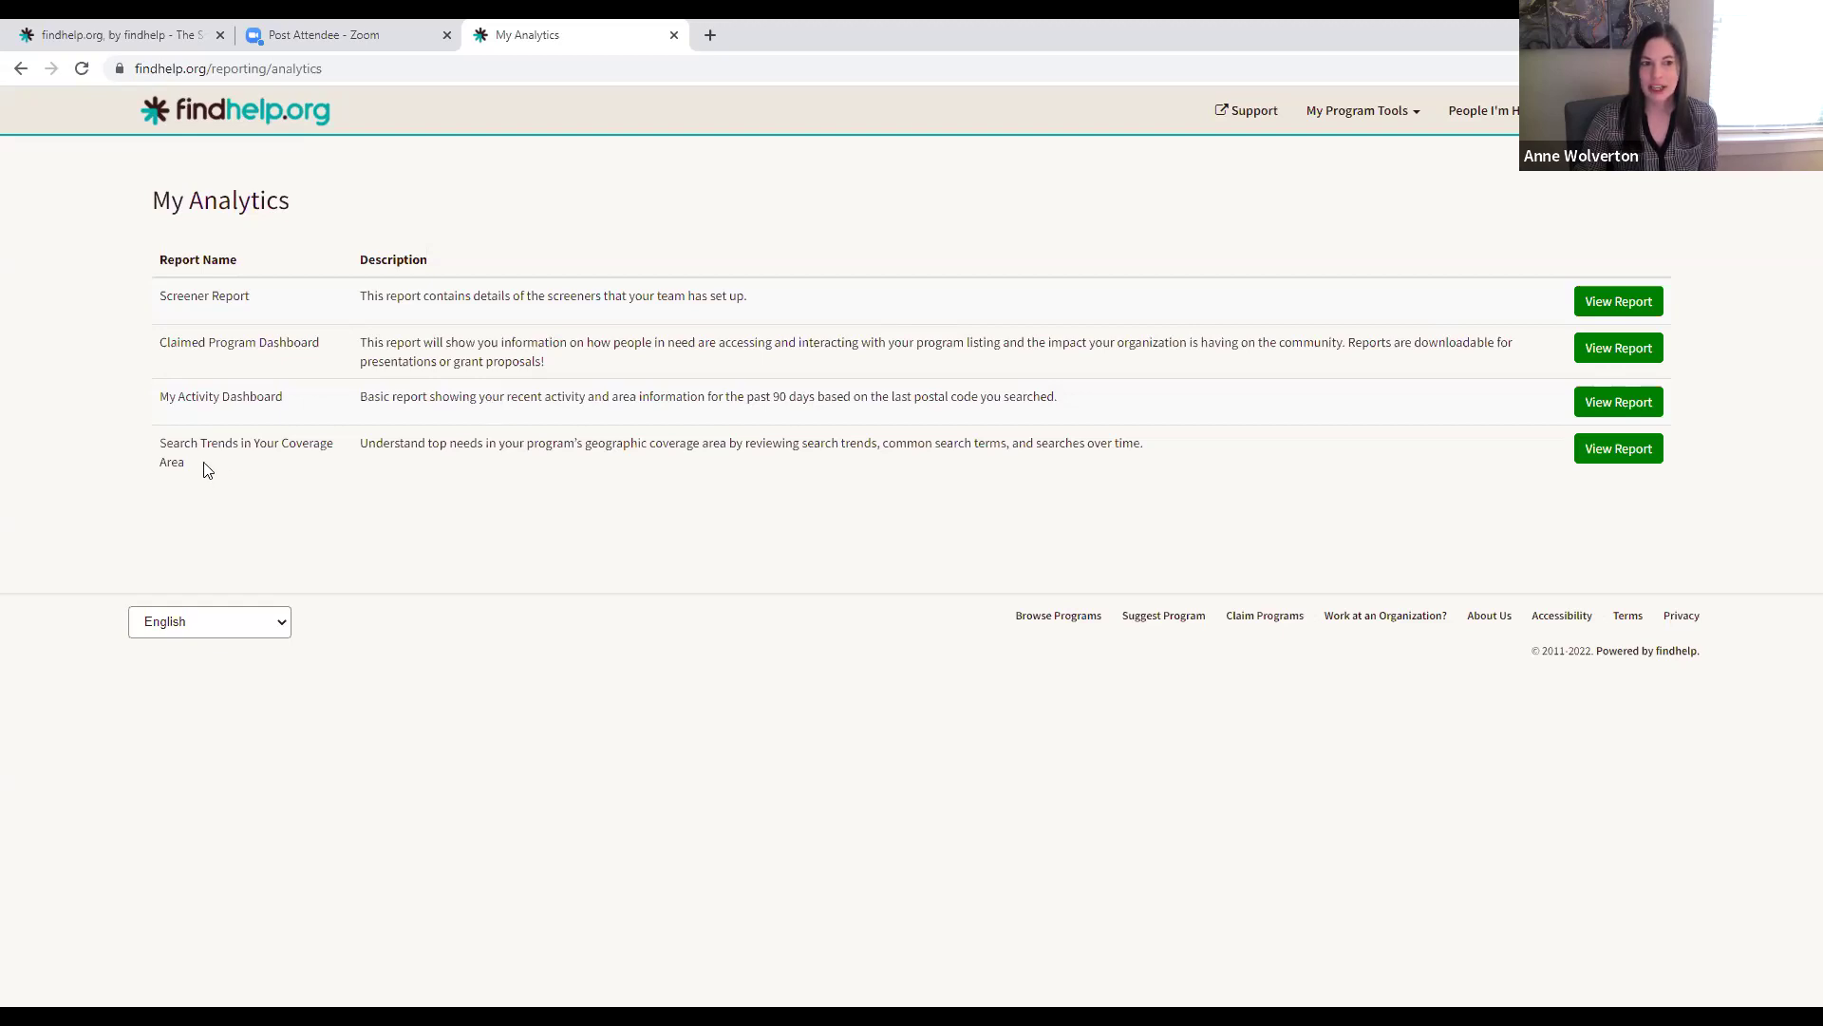
{"action": "left_click", "coordinate": [1646, 463]}
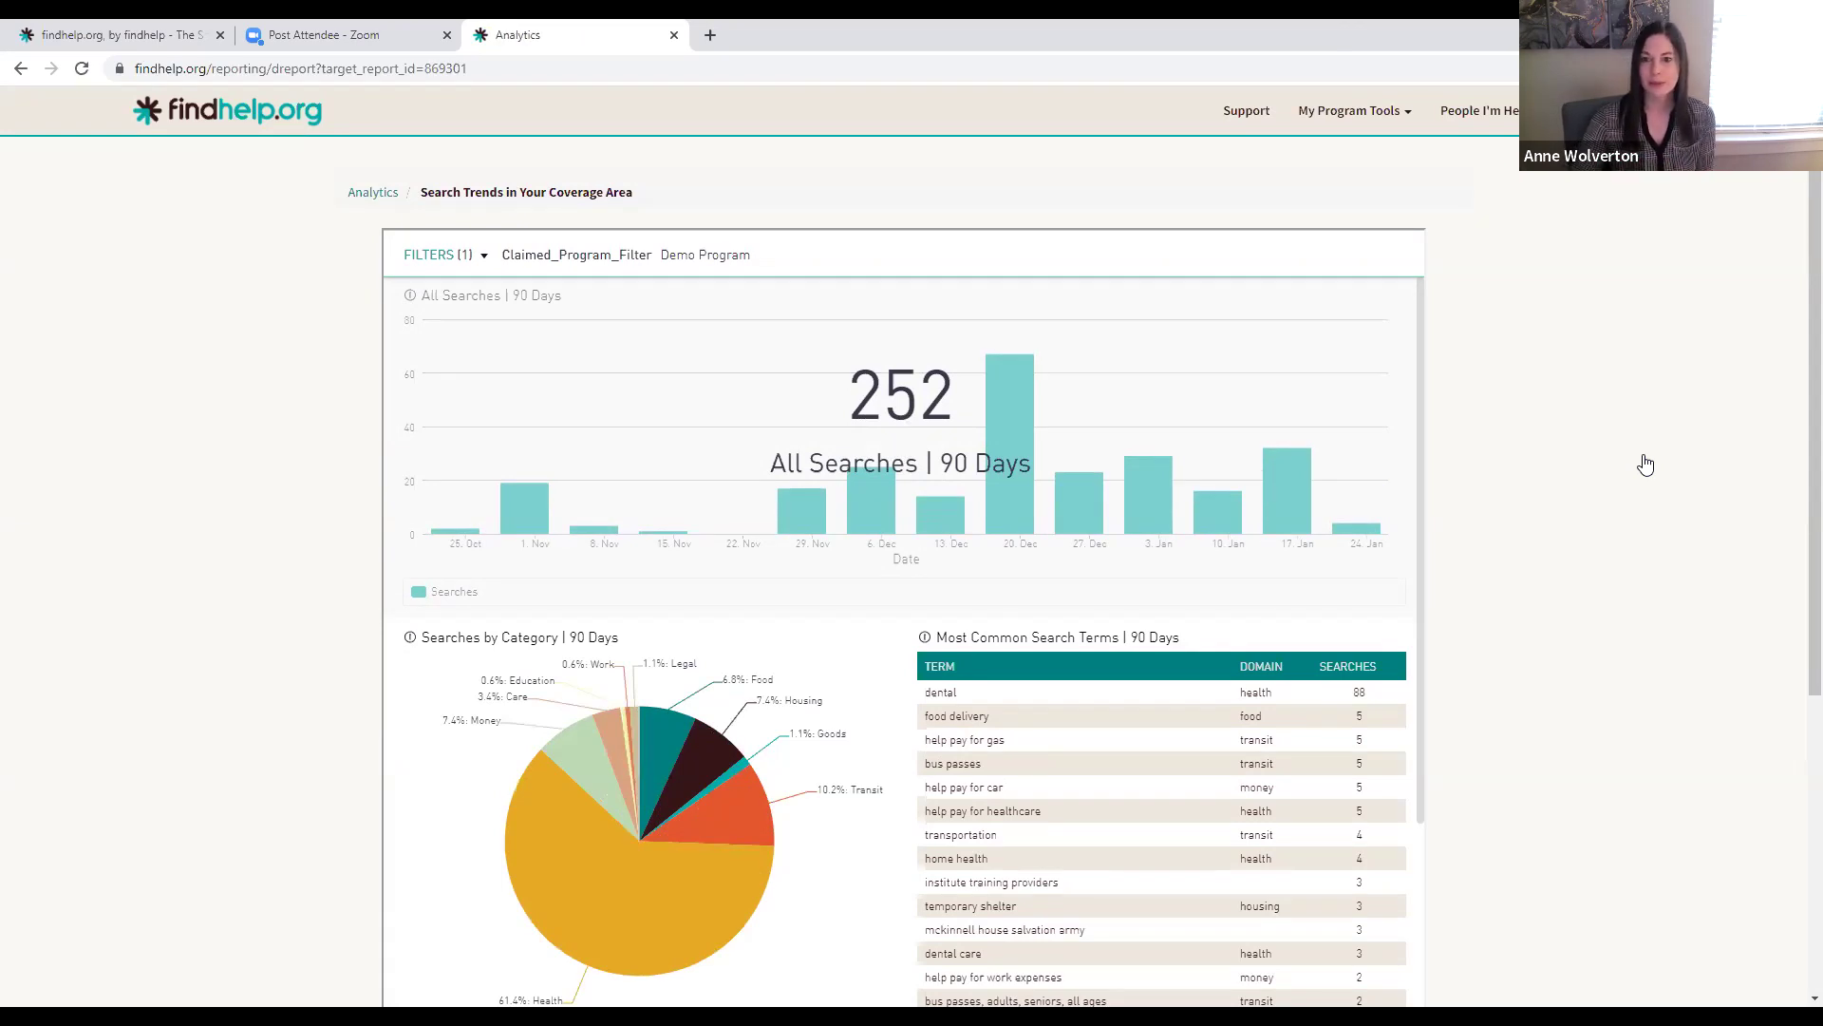
Examine the report's 90-day search volume, searches by category and most common search terms
{"action": "scroll", "coordinate": [1469, 538], "scroll_direction": "down", "scroll_amount": 1}
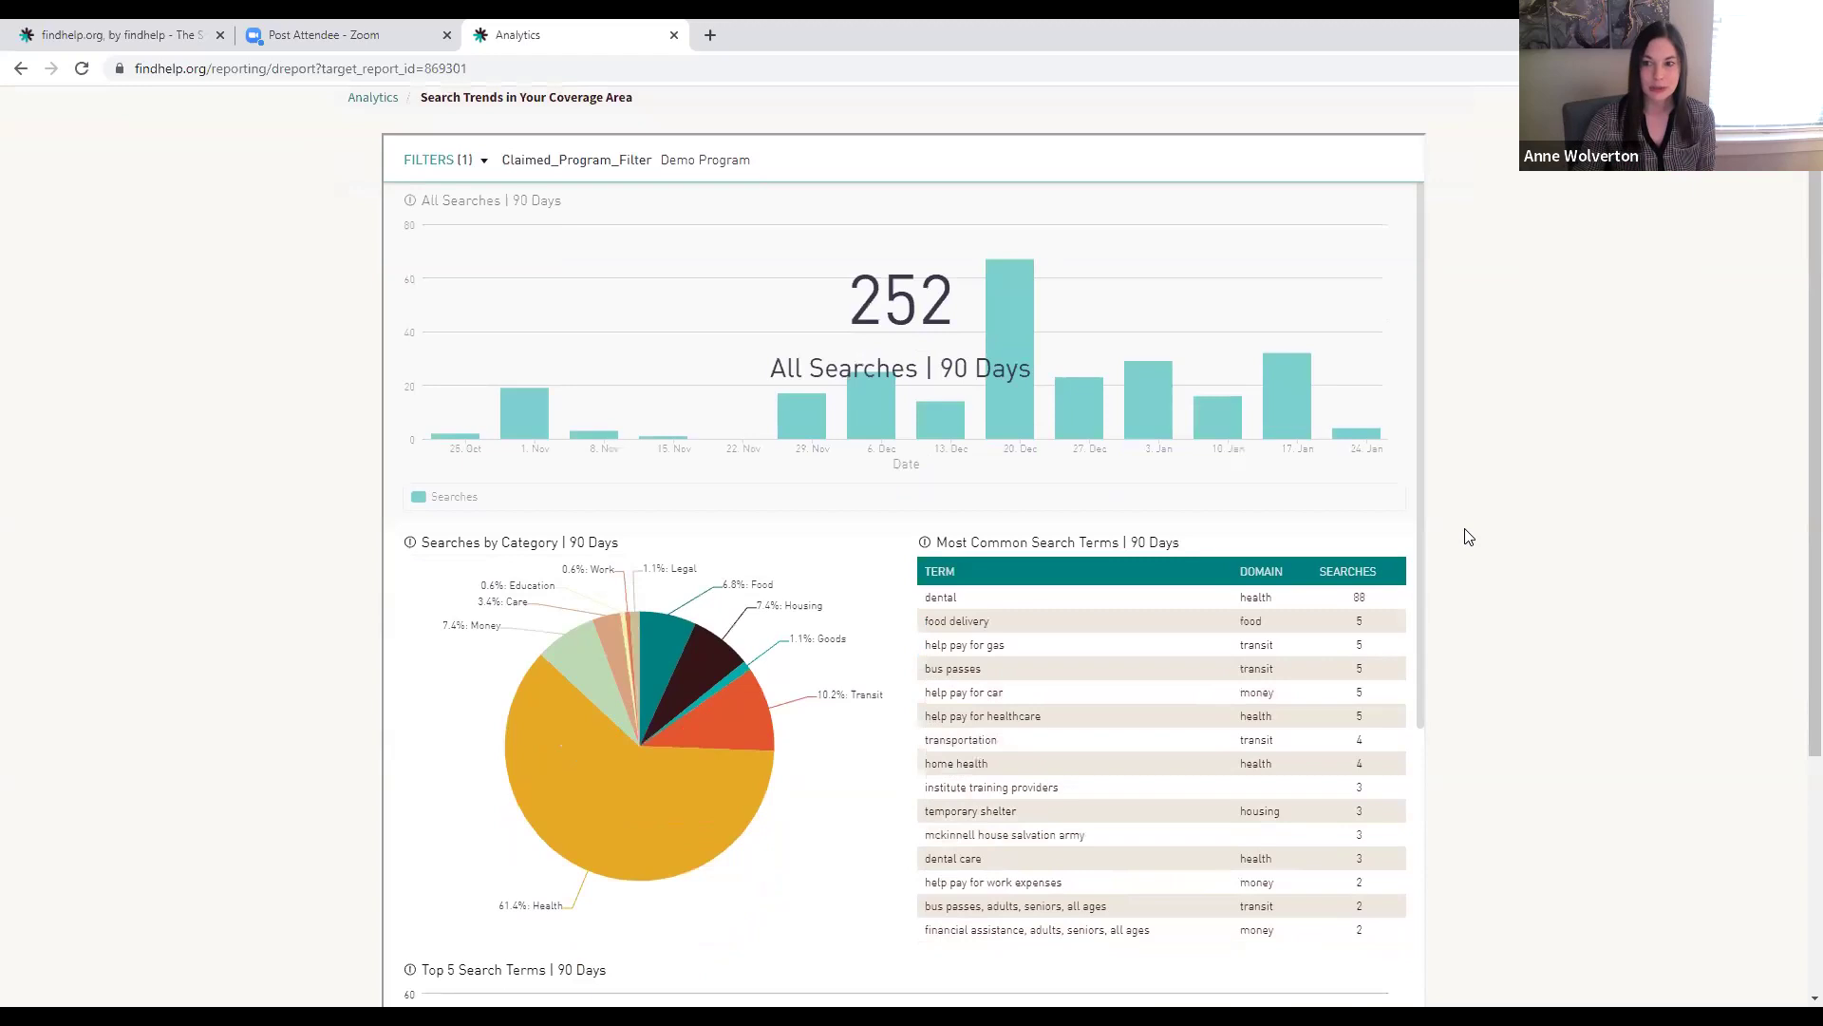
{"action": "scroll", "coordinate": [1469, 538], "scroll_direction": "down", "scroll_amount": 1}
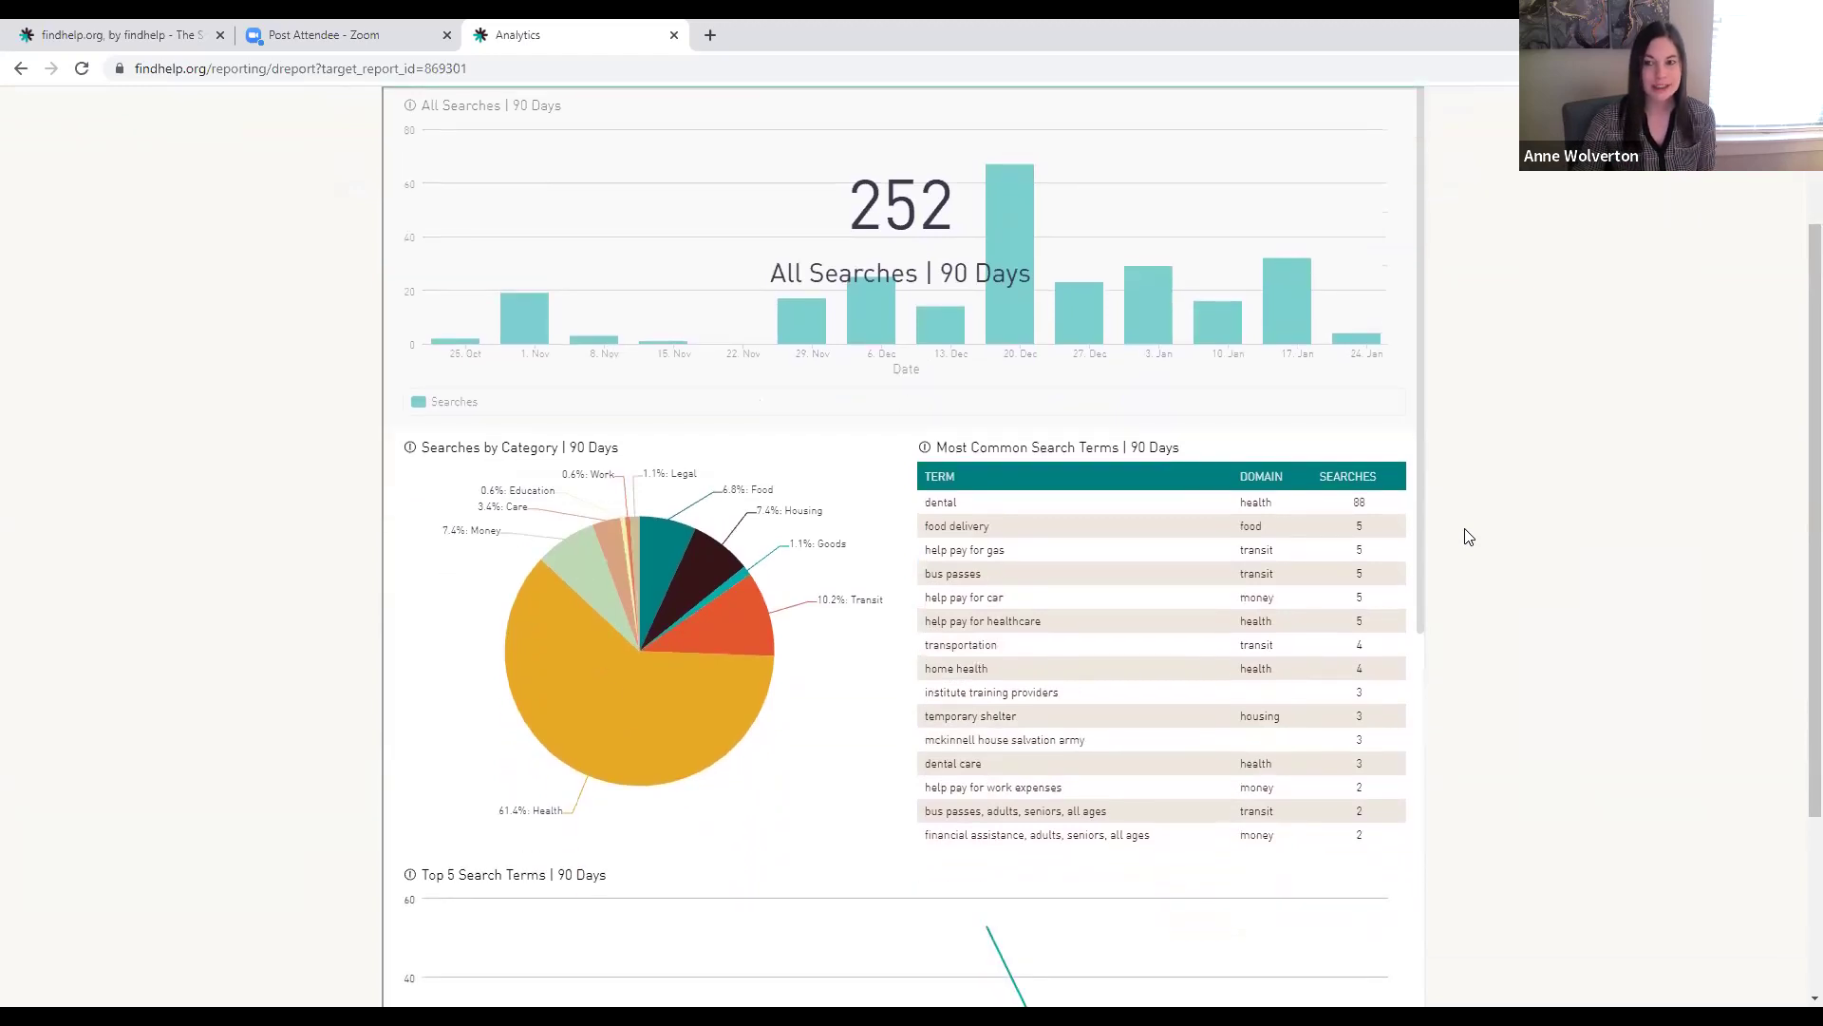
{"action": "scroll", "coordinate": [1469, 538], "scroll_direction": "down", "scroll_amount": 1}
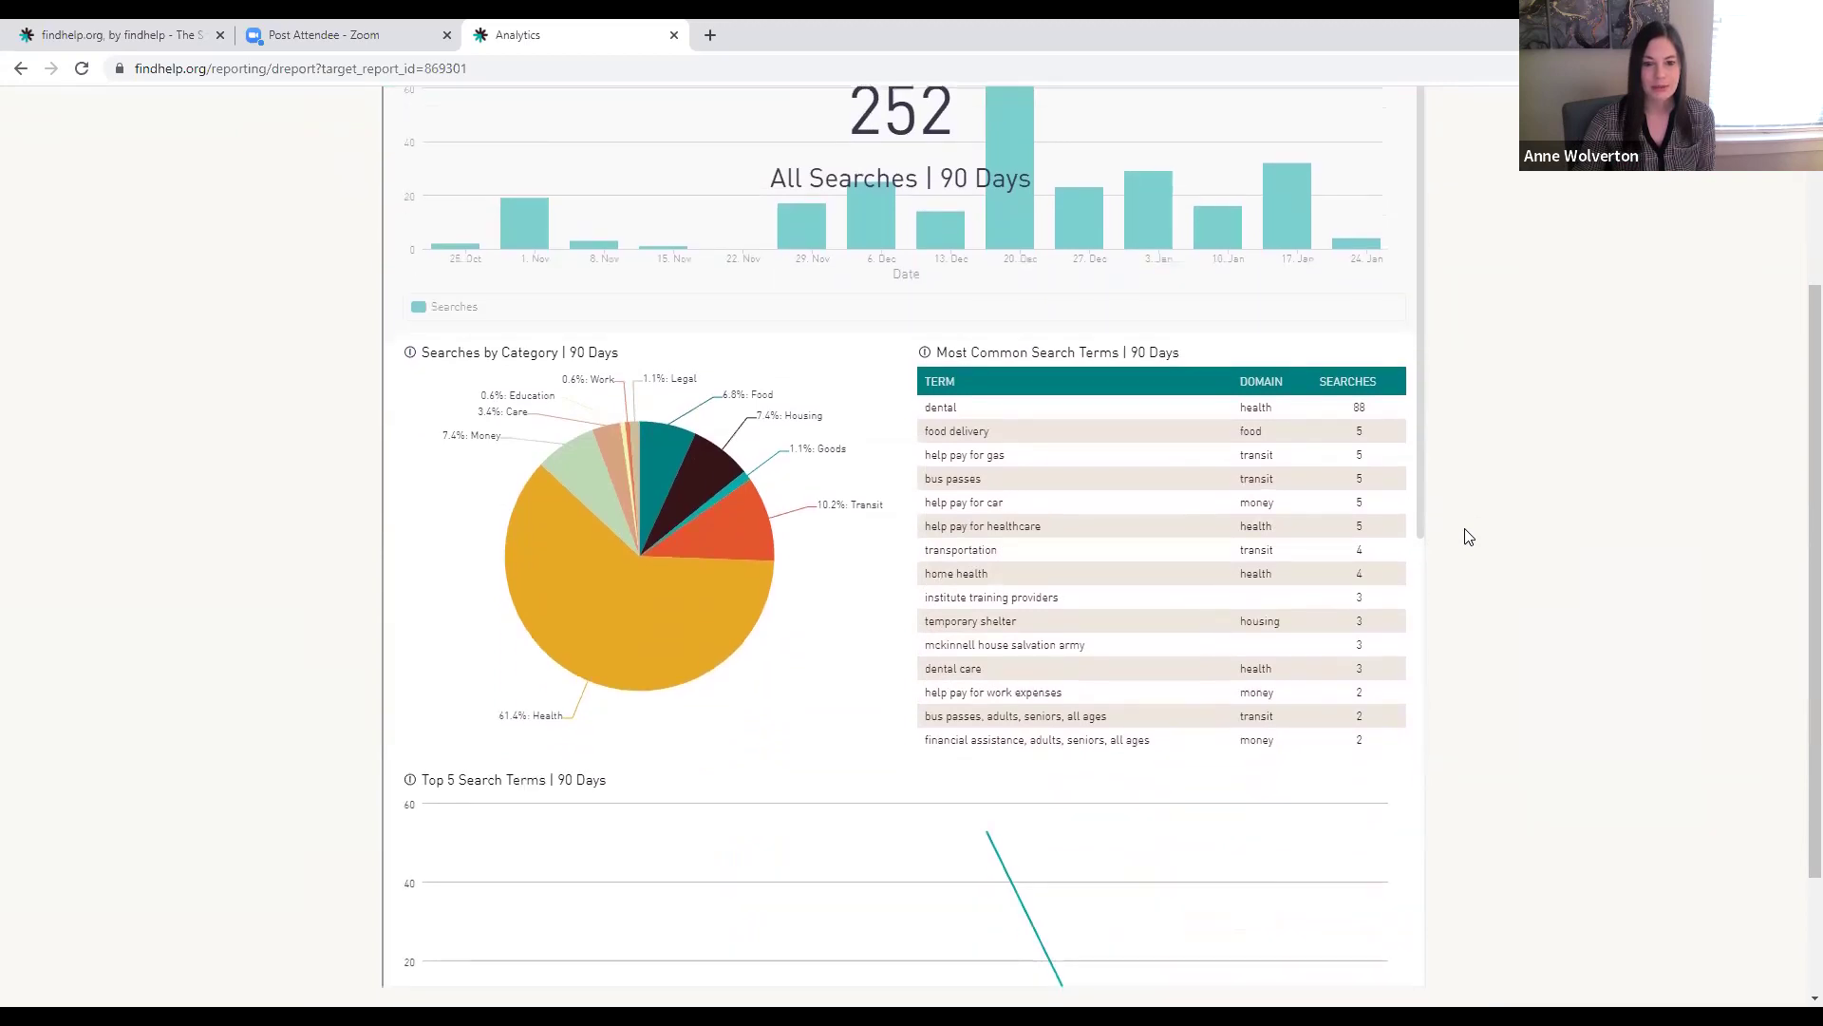
{"action": "scroll", "coordinate": [1470, 537], "scroll_direction": "up", "scroll_amount": 1}
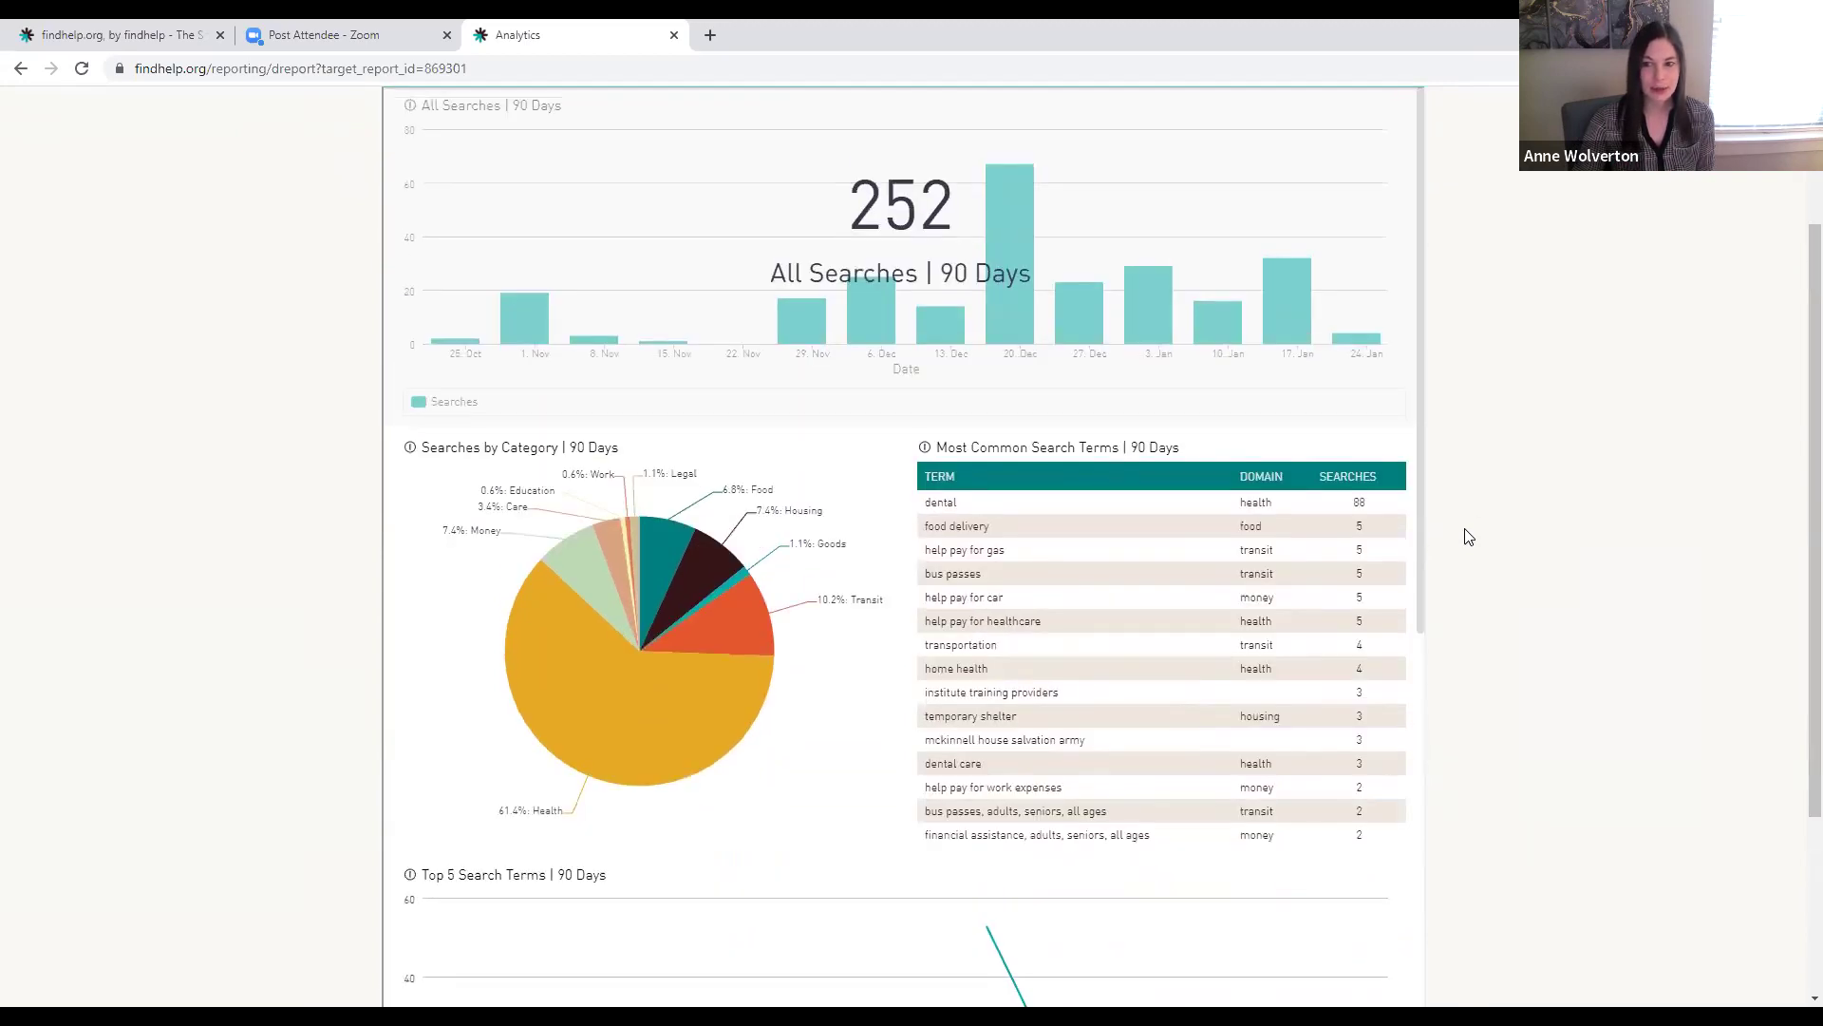
{"action": "mouse_move", "coordinate": [606, 815]}
{"action": "mouse_move", "coordinate": [746, 640]}
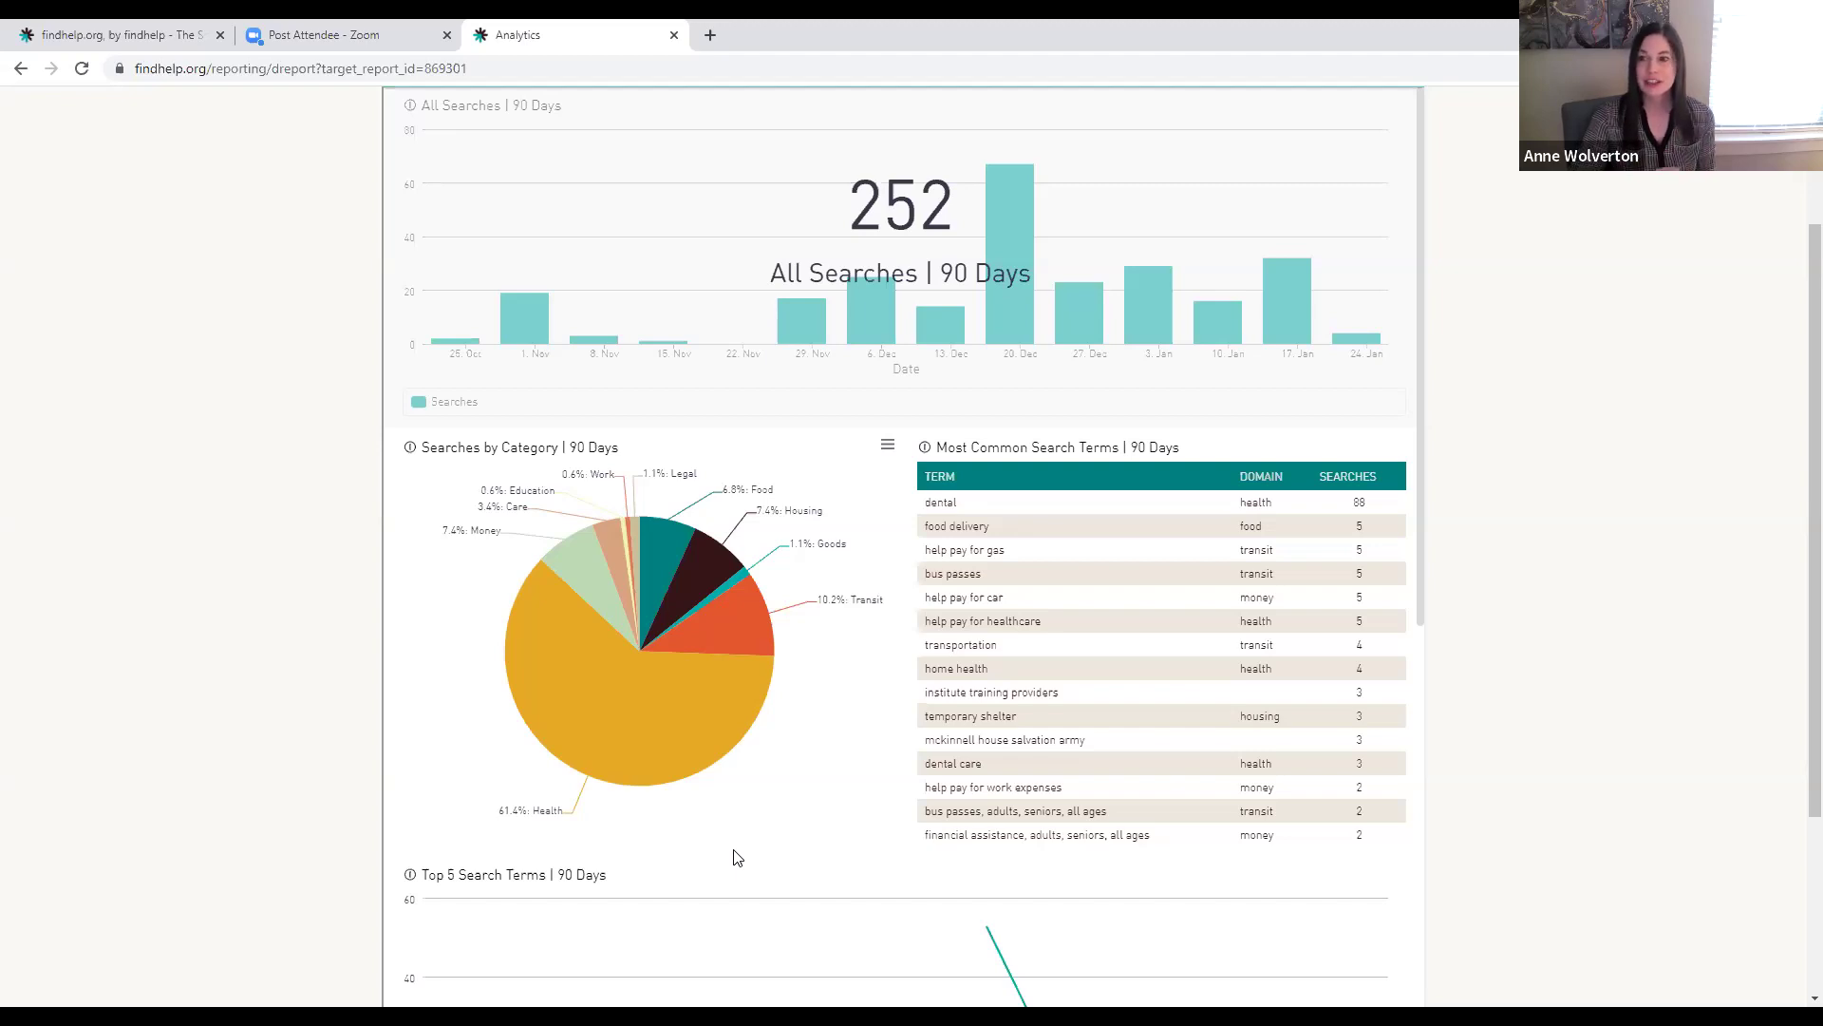
{"action": "scroll", "coordinate": [760, 835], "scroll_direction": "up", "scroll_amount": 2}
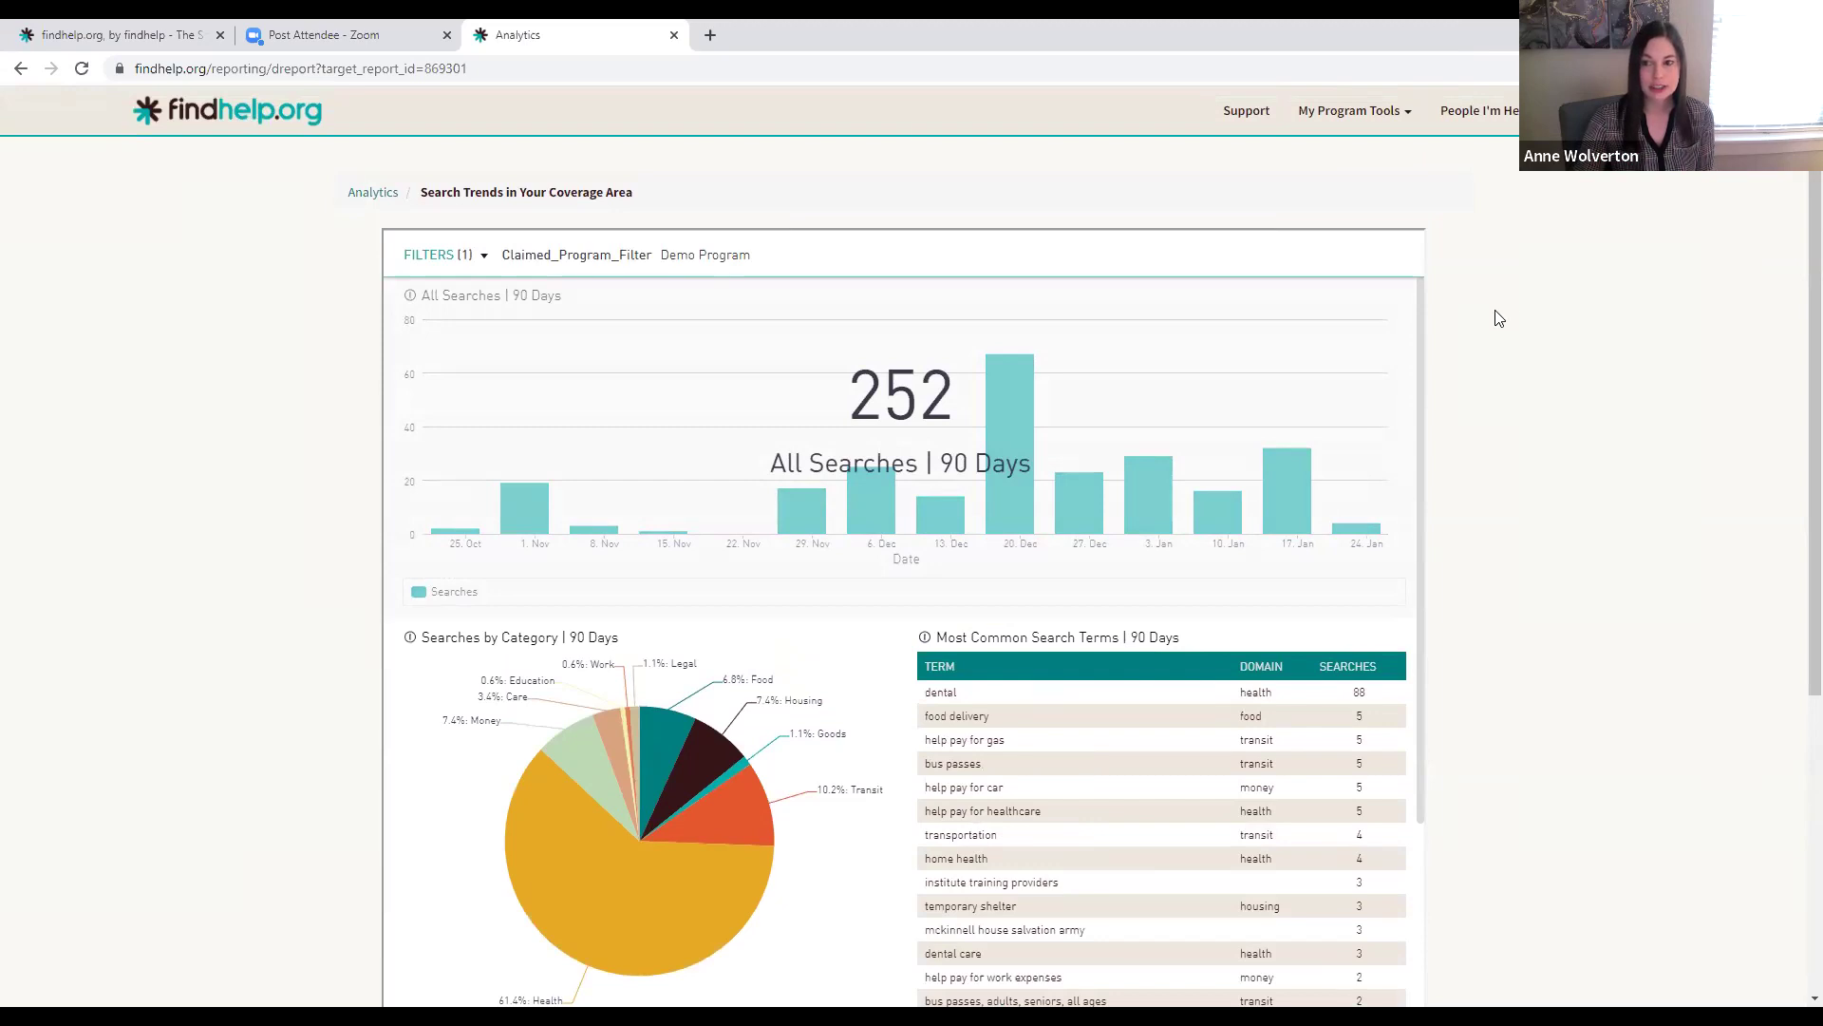
Open the listed client's profile among the people being helped and show their closed goals
{"action": "left_click", "coordinate": [1474, 140]}
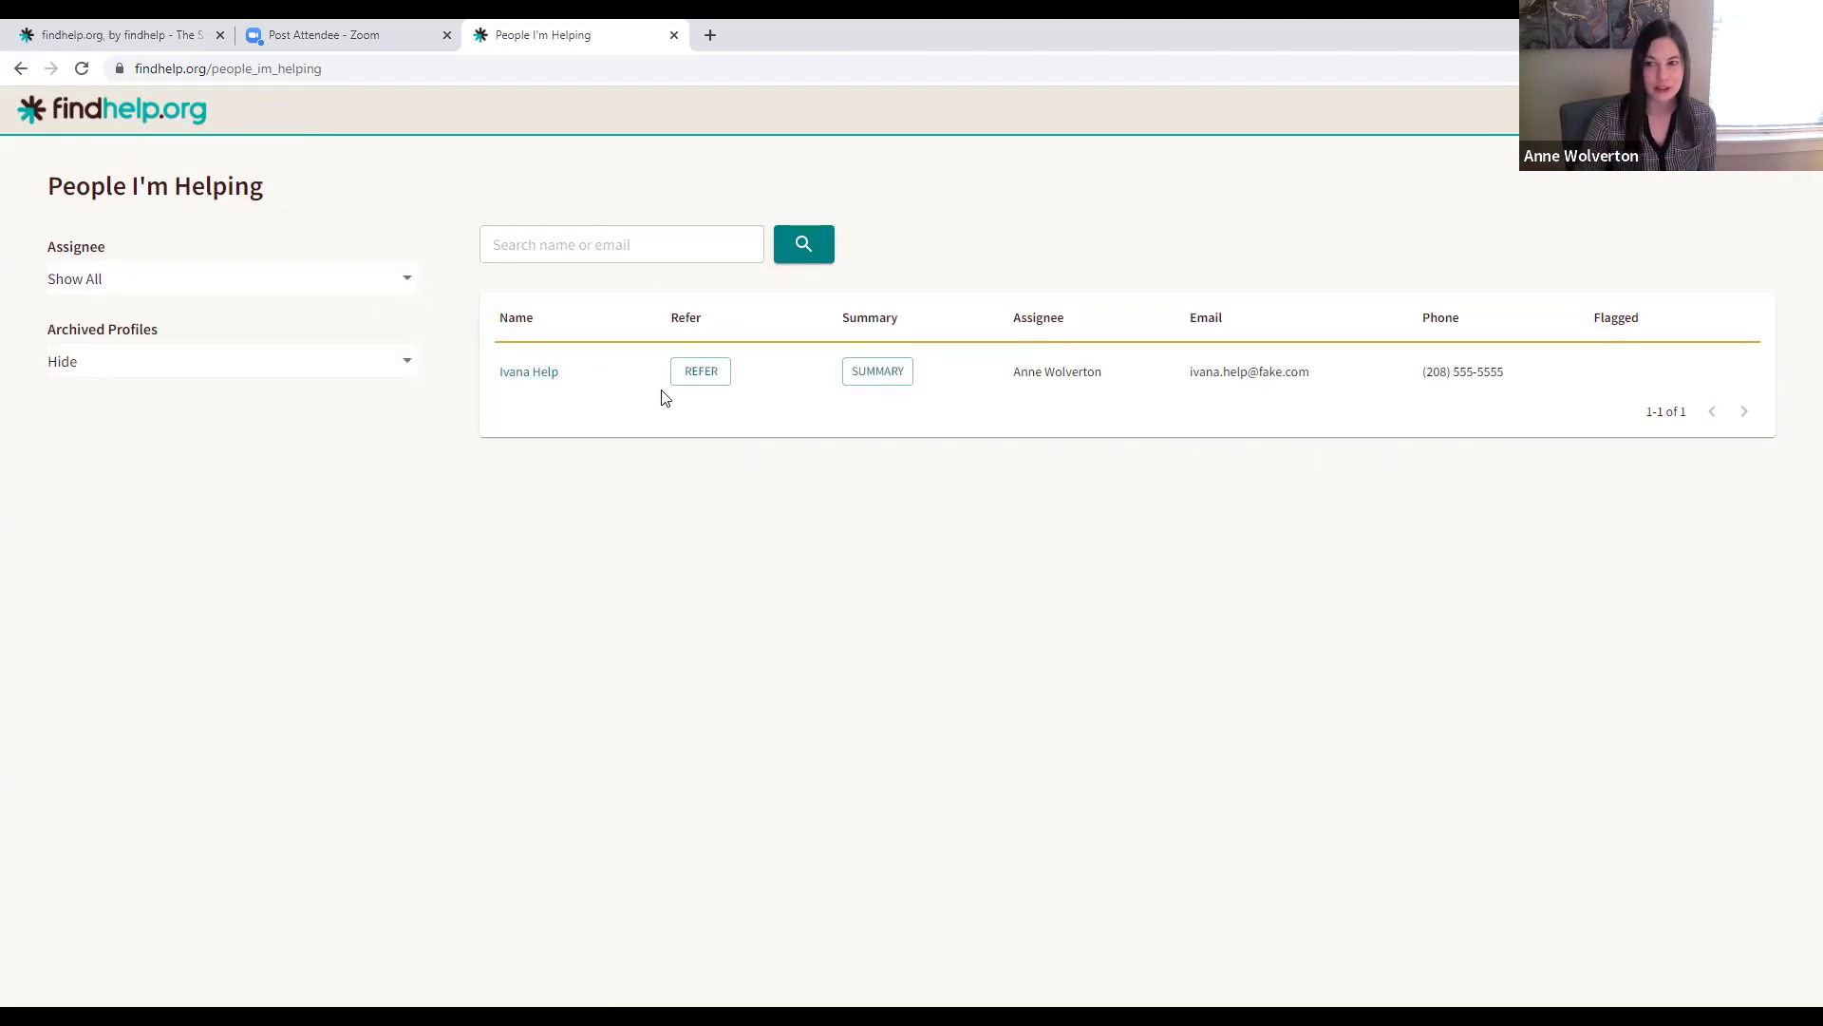
{"action": "left_click", "coordinate": [529, 373]}
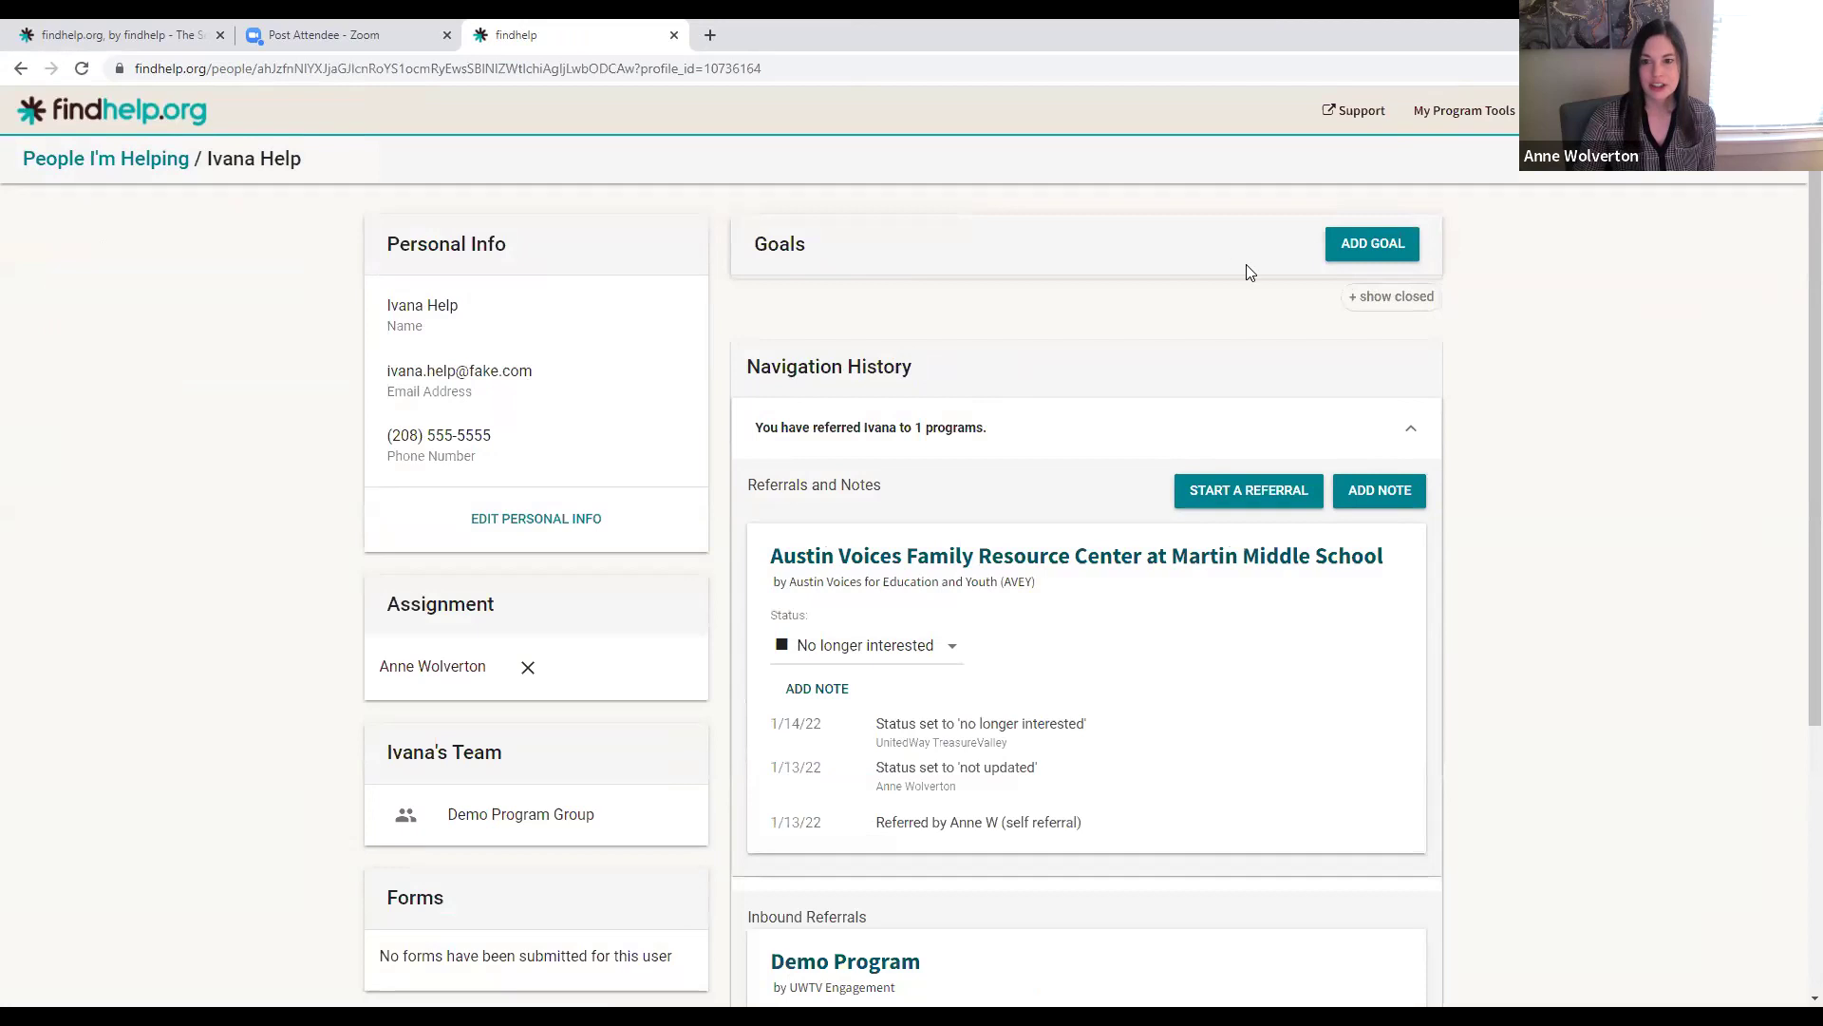
{"action": "left_click", "coordinate": [1379, 296]}
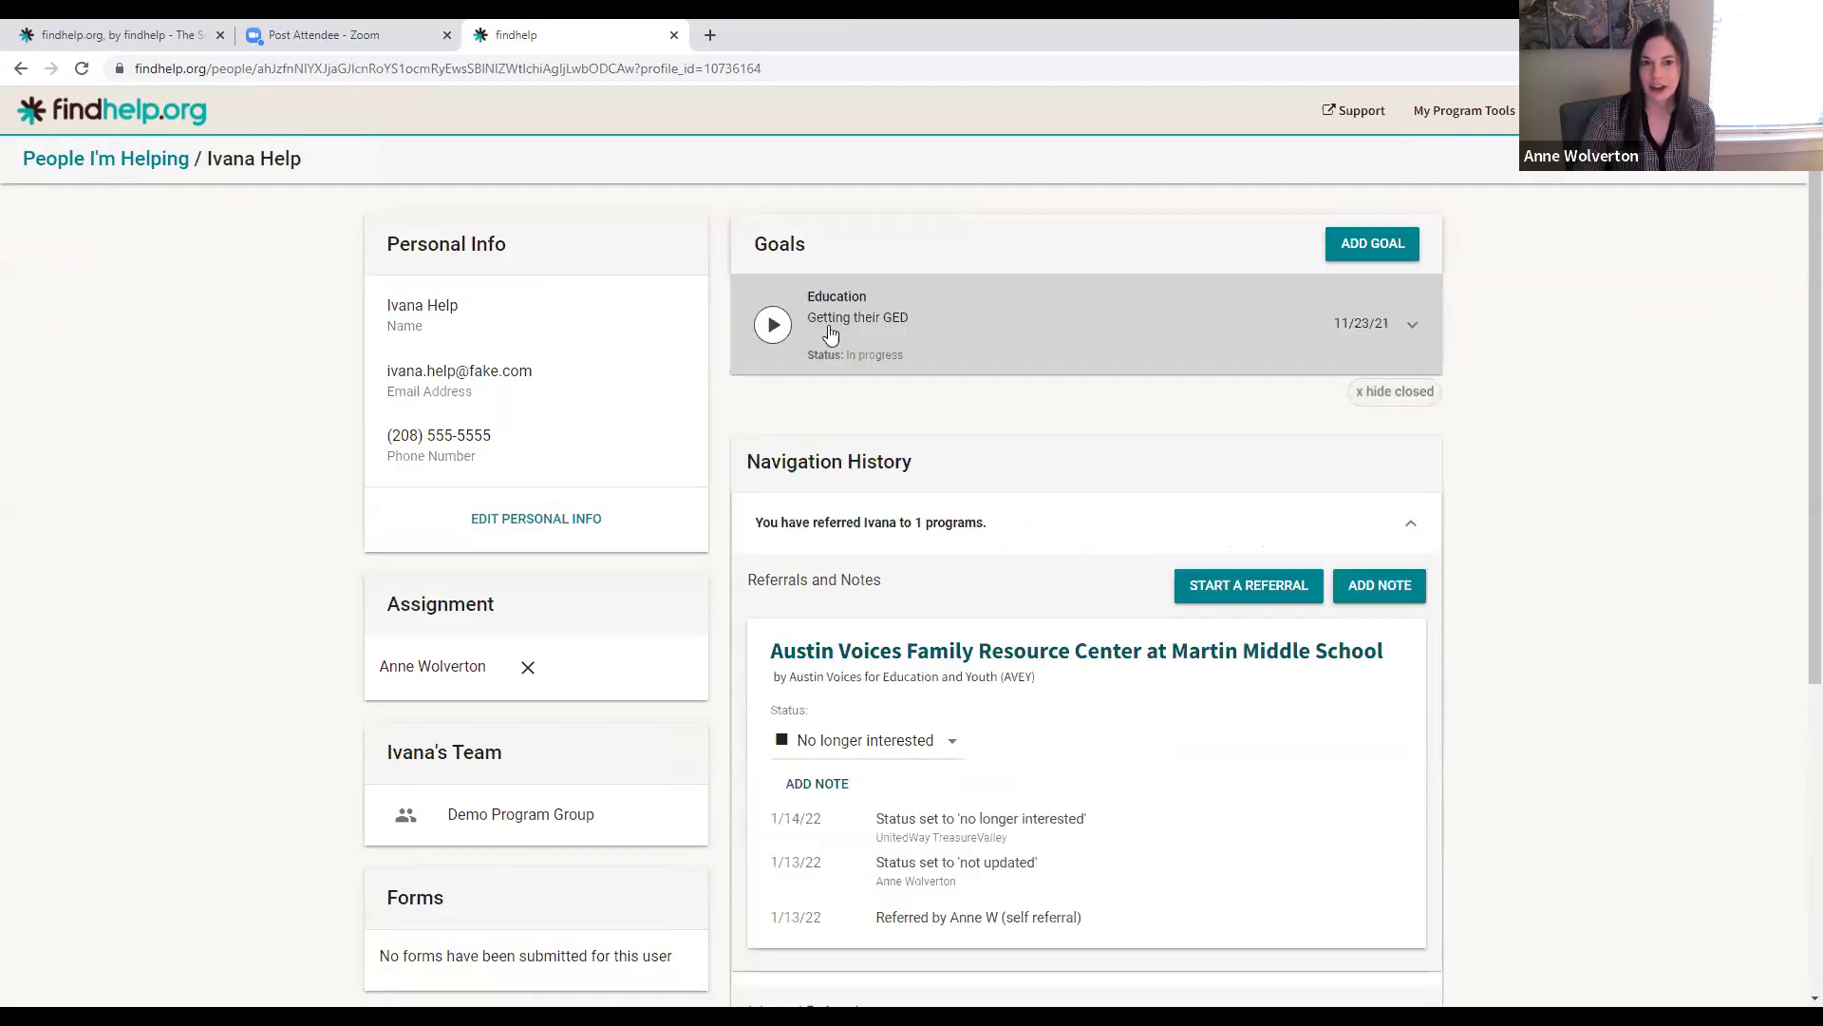
Set the status of the client's Austin Voices Family Resource Center referral to Couldn't get help
{"action": "scroll", "coordinate": [1007, 385], "scroll_direction": "down", "scroll_amount": 2}
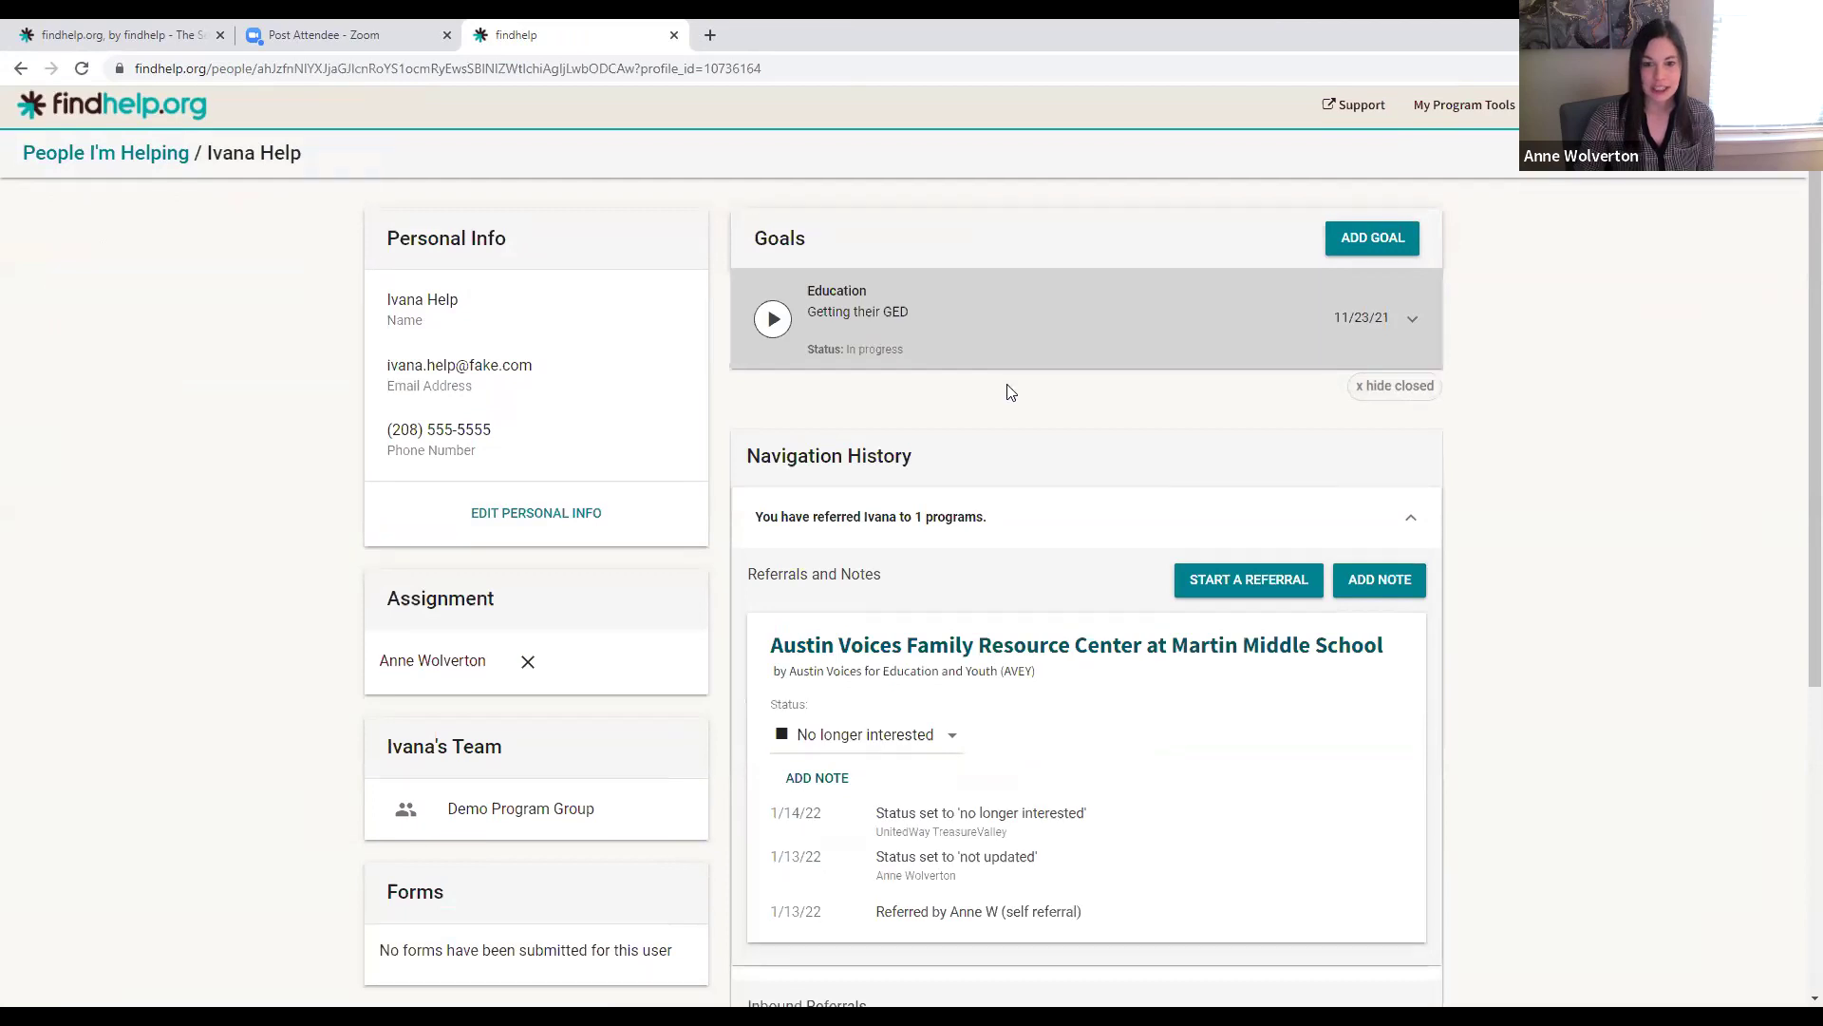
{"action": "scroll", "coordinate": [950, 416], "scroll_direction": "down", "scroll_amount": 1}
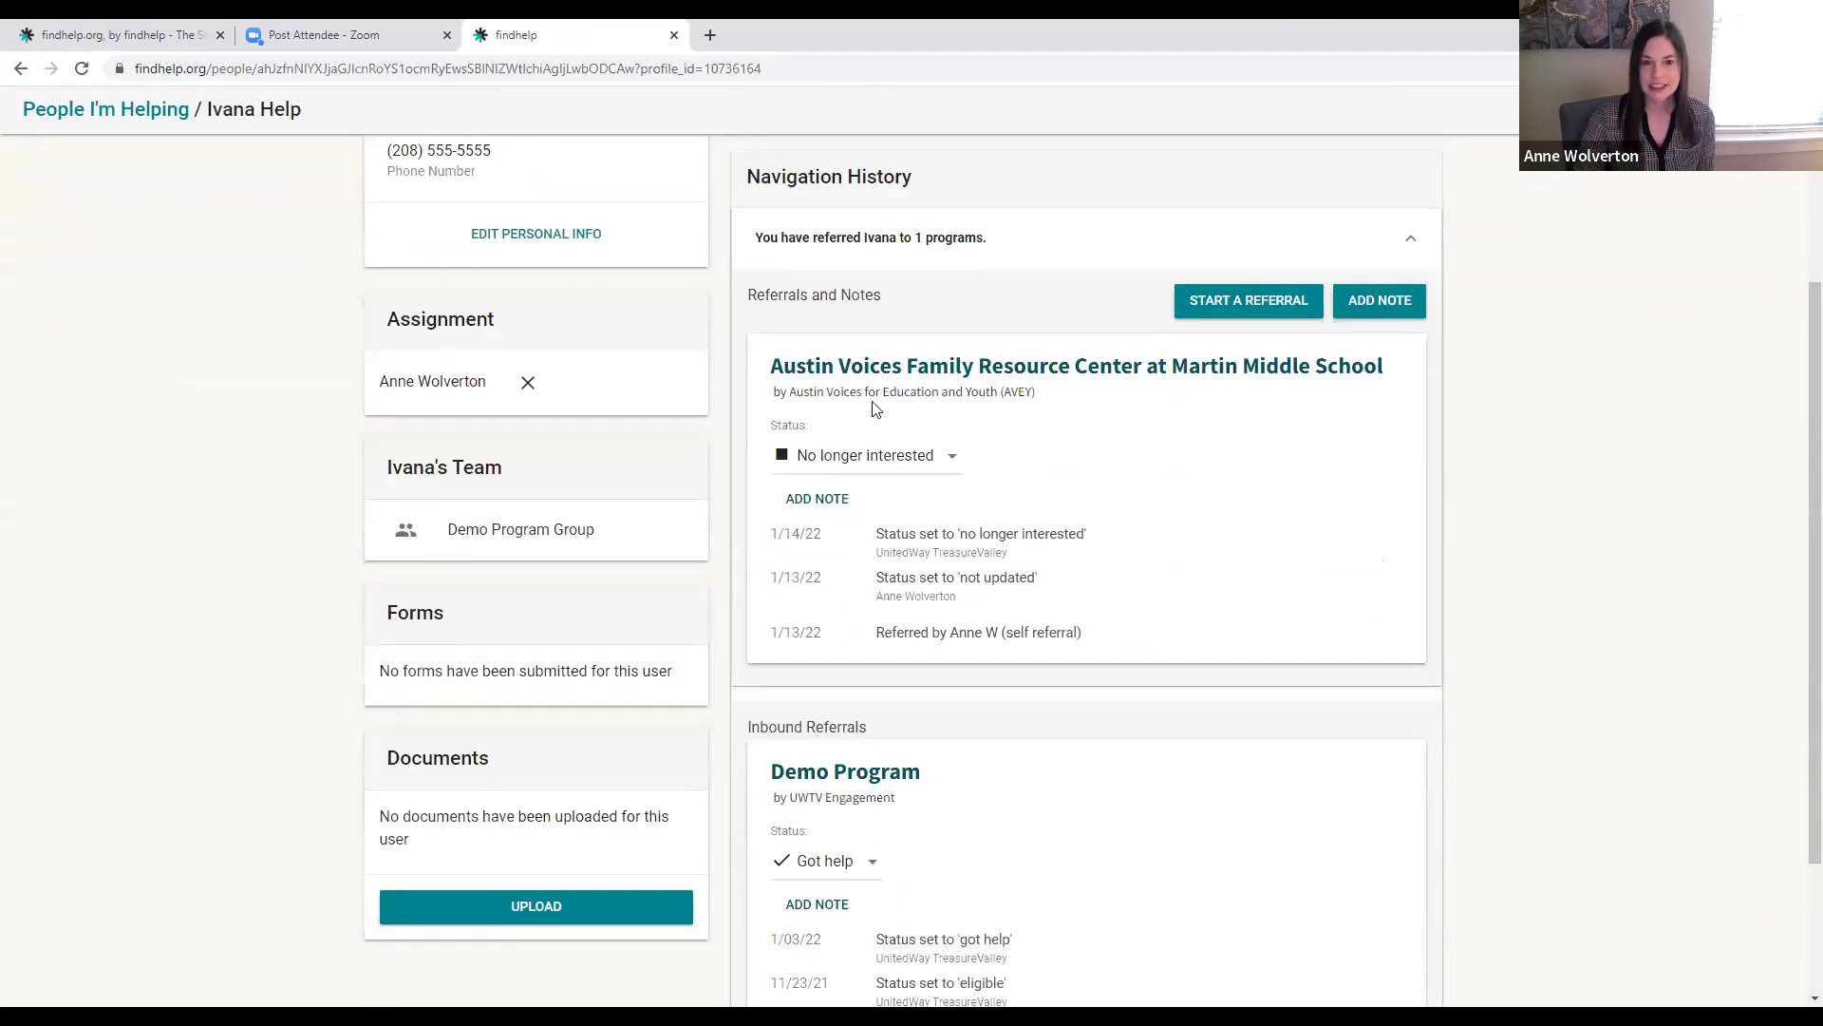
{"action": "left_click", "coordinate": [952, 460]}
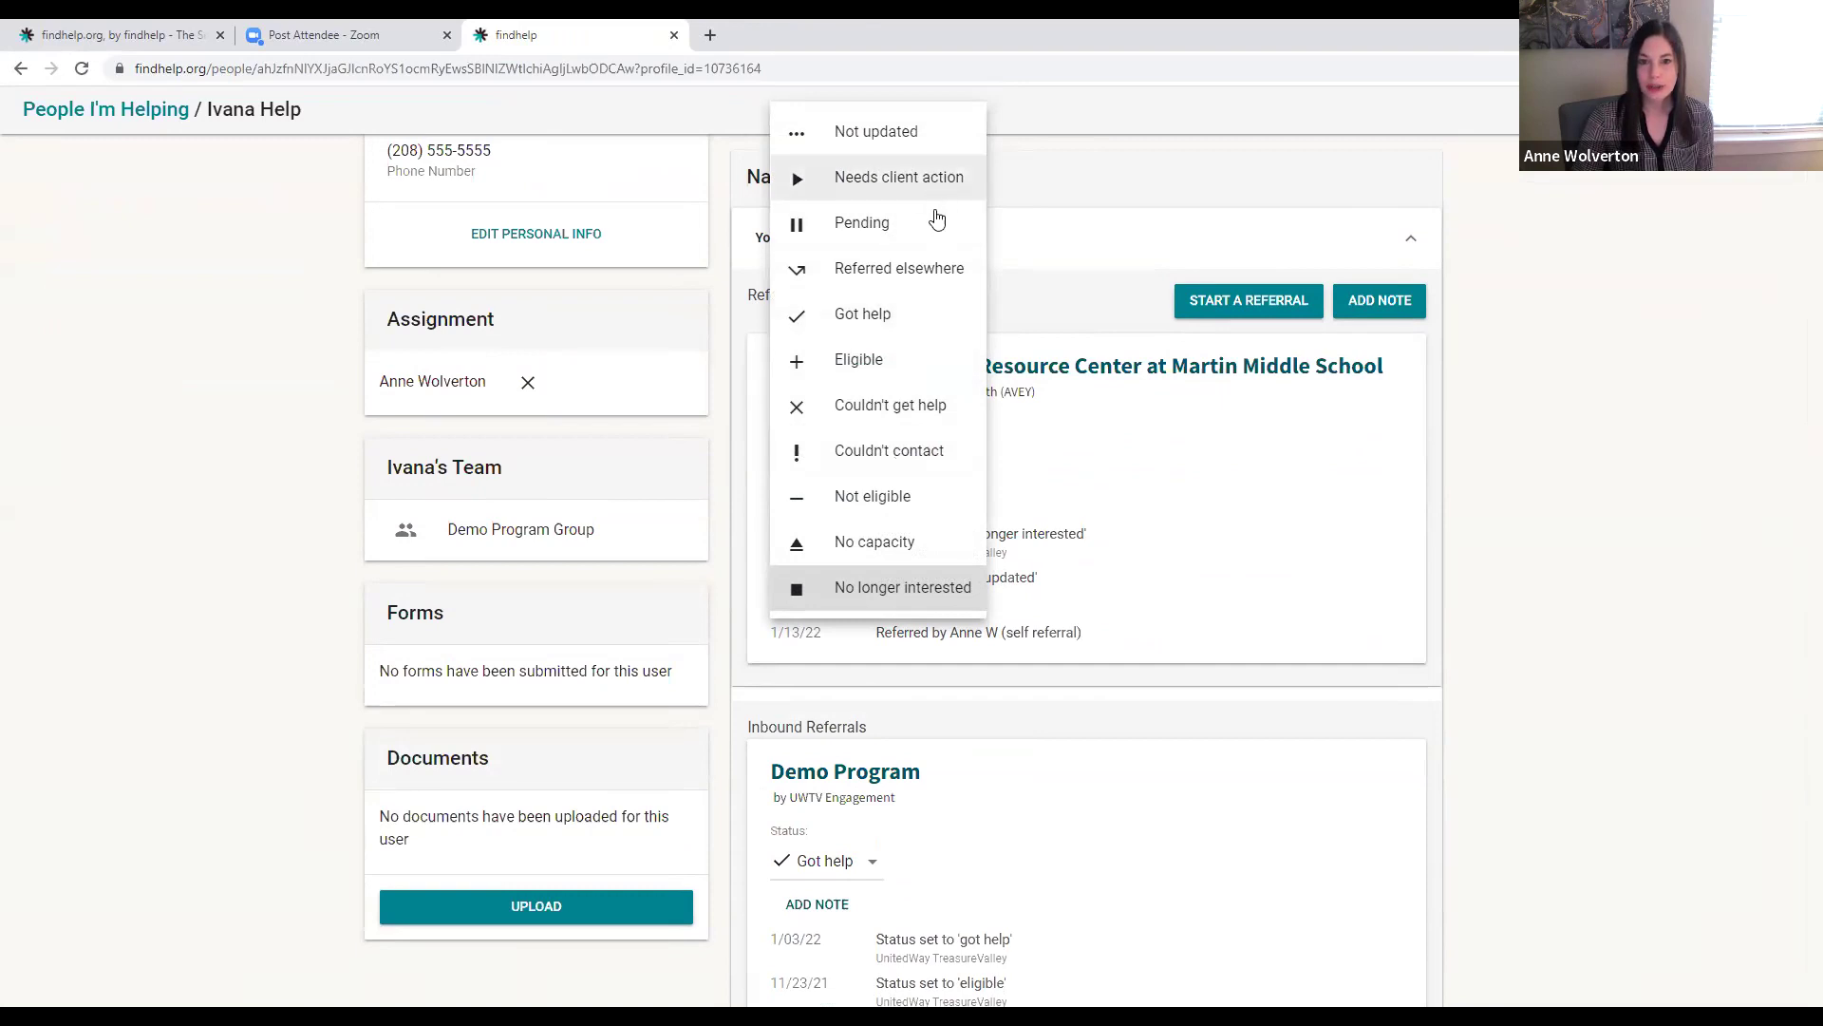
{"action": "left_click", "coordinate": [940, 424]}
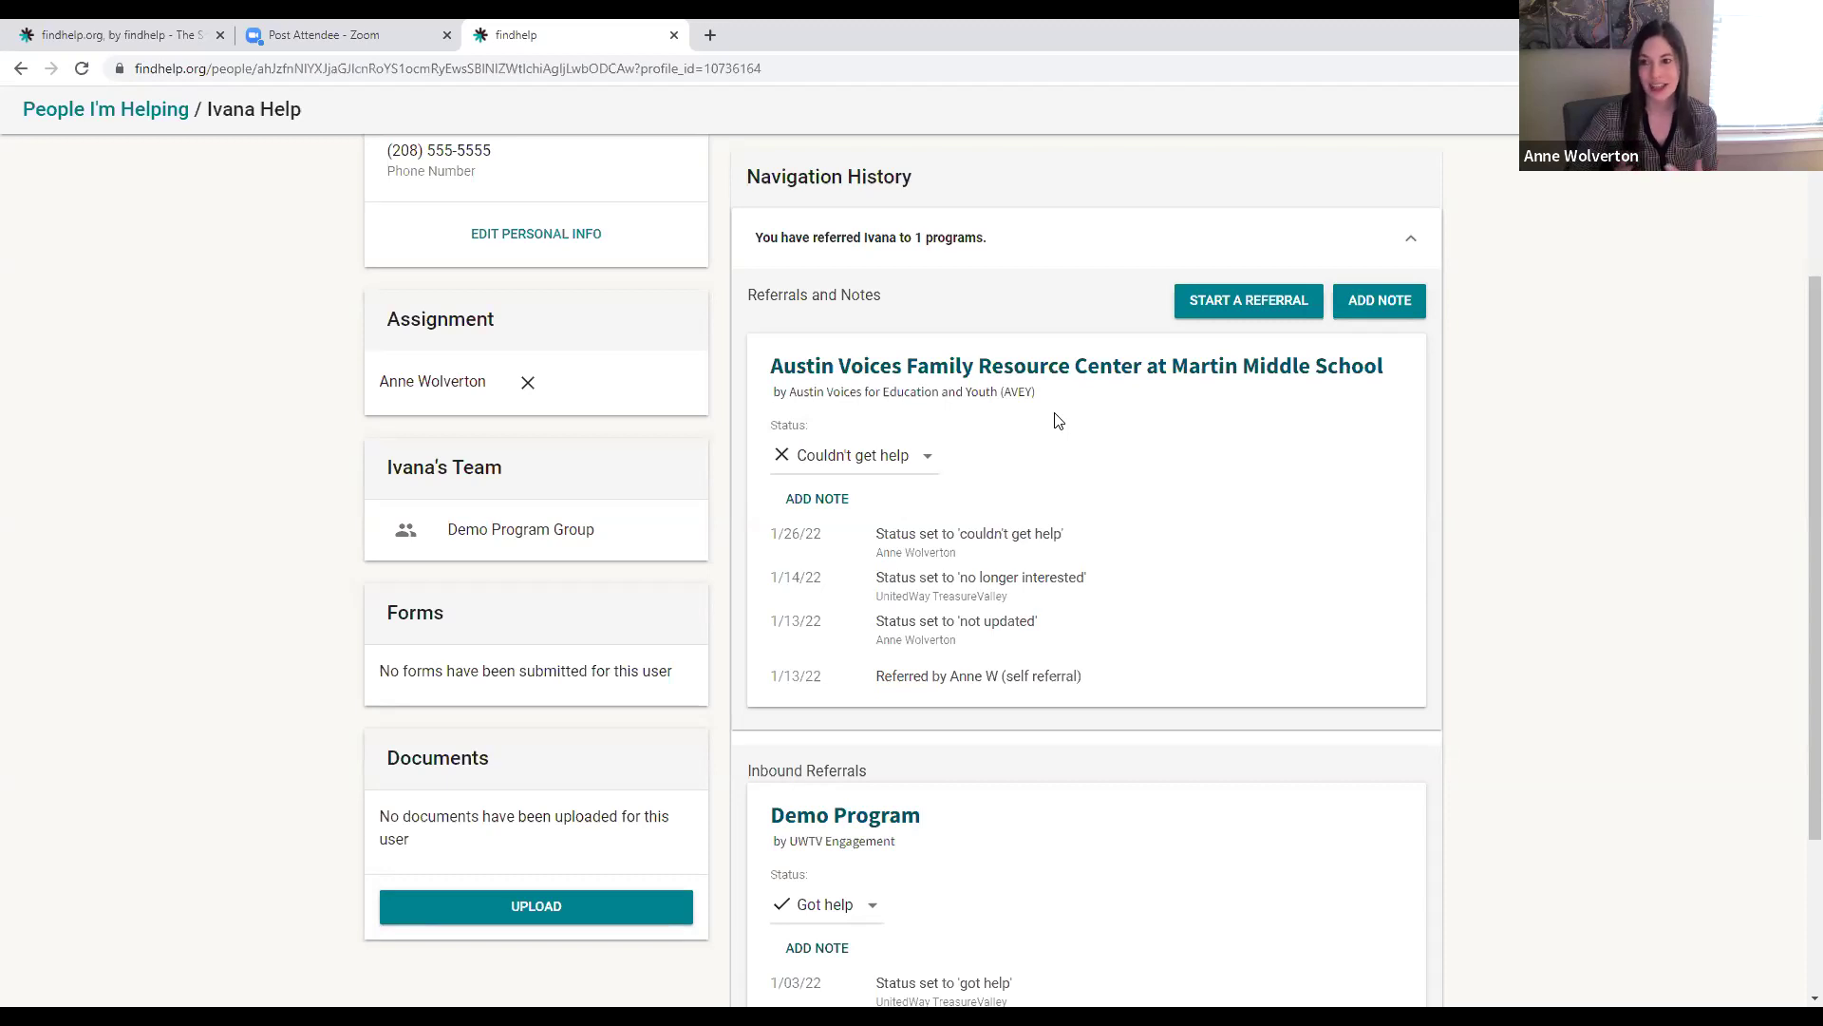
Review the available statuses for the client's inbound Demo Program referral without choosing a new one
{"action": "scroll", "coordinate": [1059, 421], "scroll_direction": "down", "scroll_amount": 3}
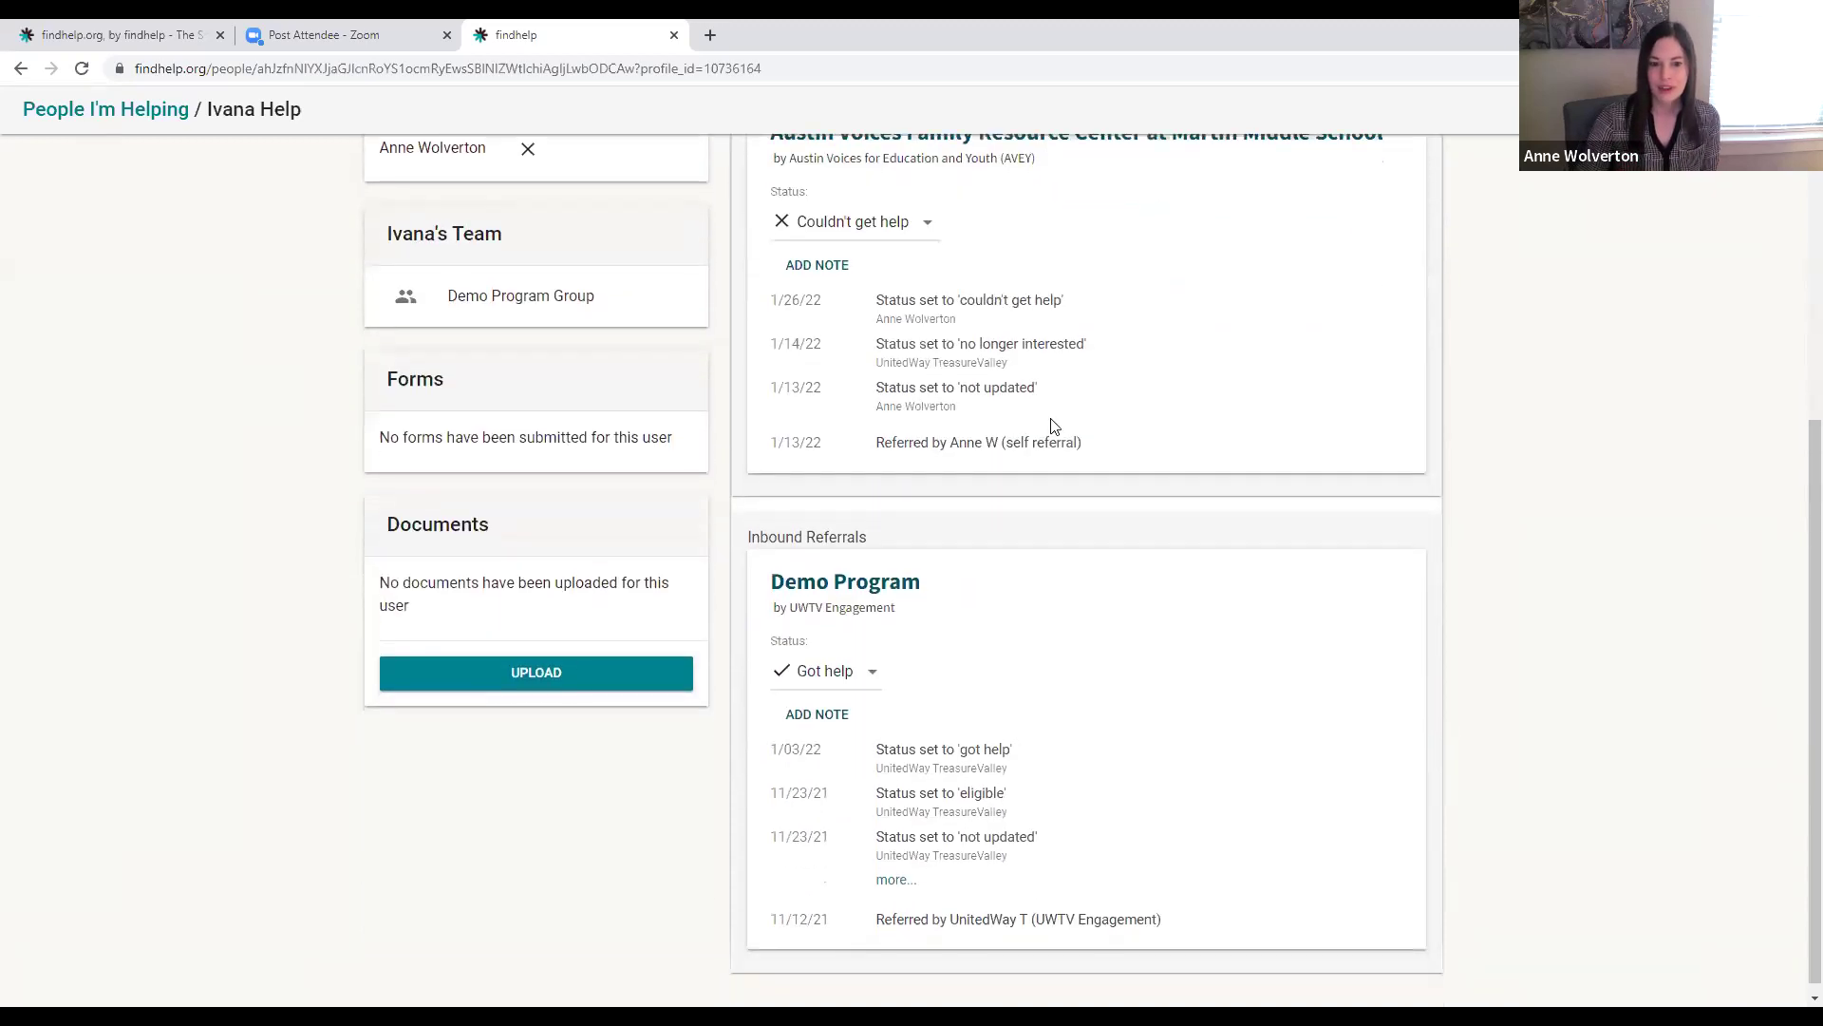
{"action": "left_click", "coordinate": [868, 659]}
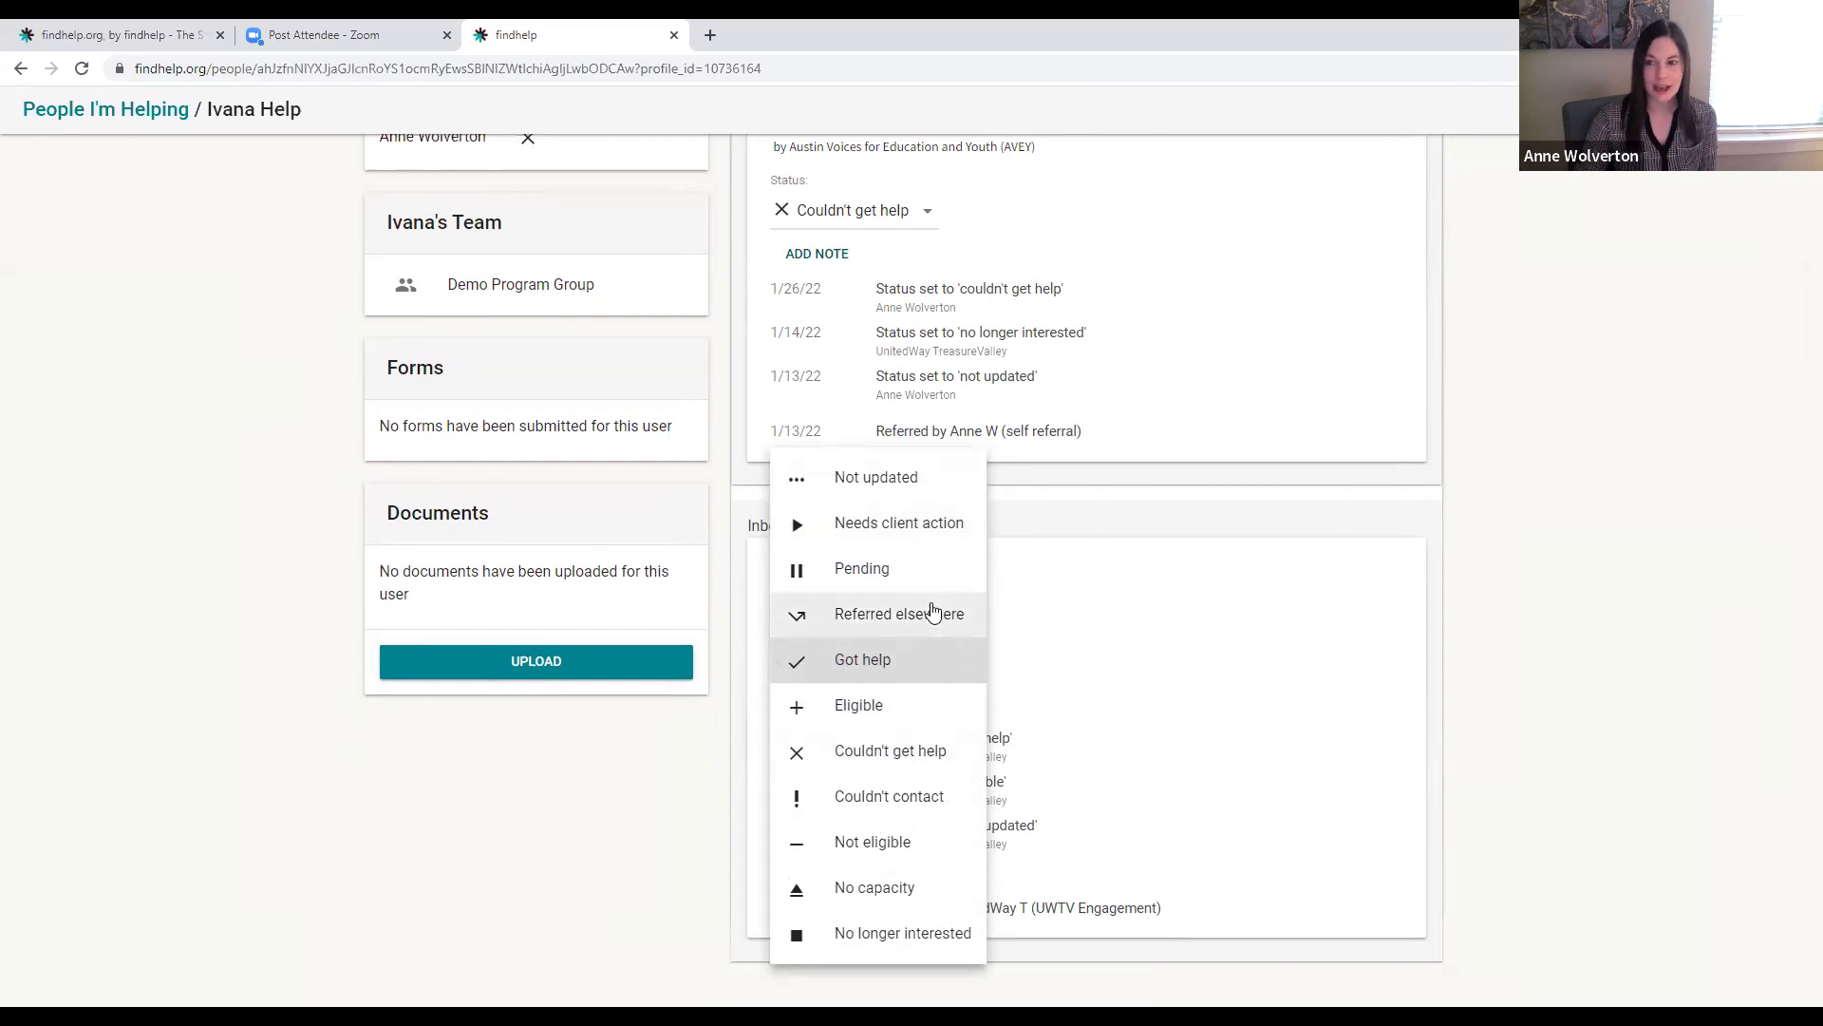
{"action": "left_click", "coordinate": [660, 745]}
{"action": "scroll", "coordinate": [613, 670], "scroll_direction": "up", "scroll_amount": 1}
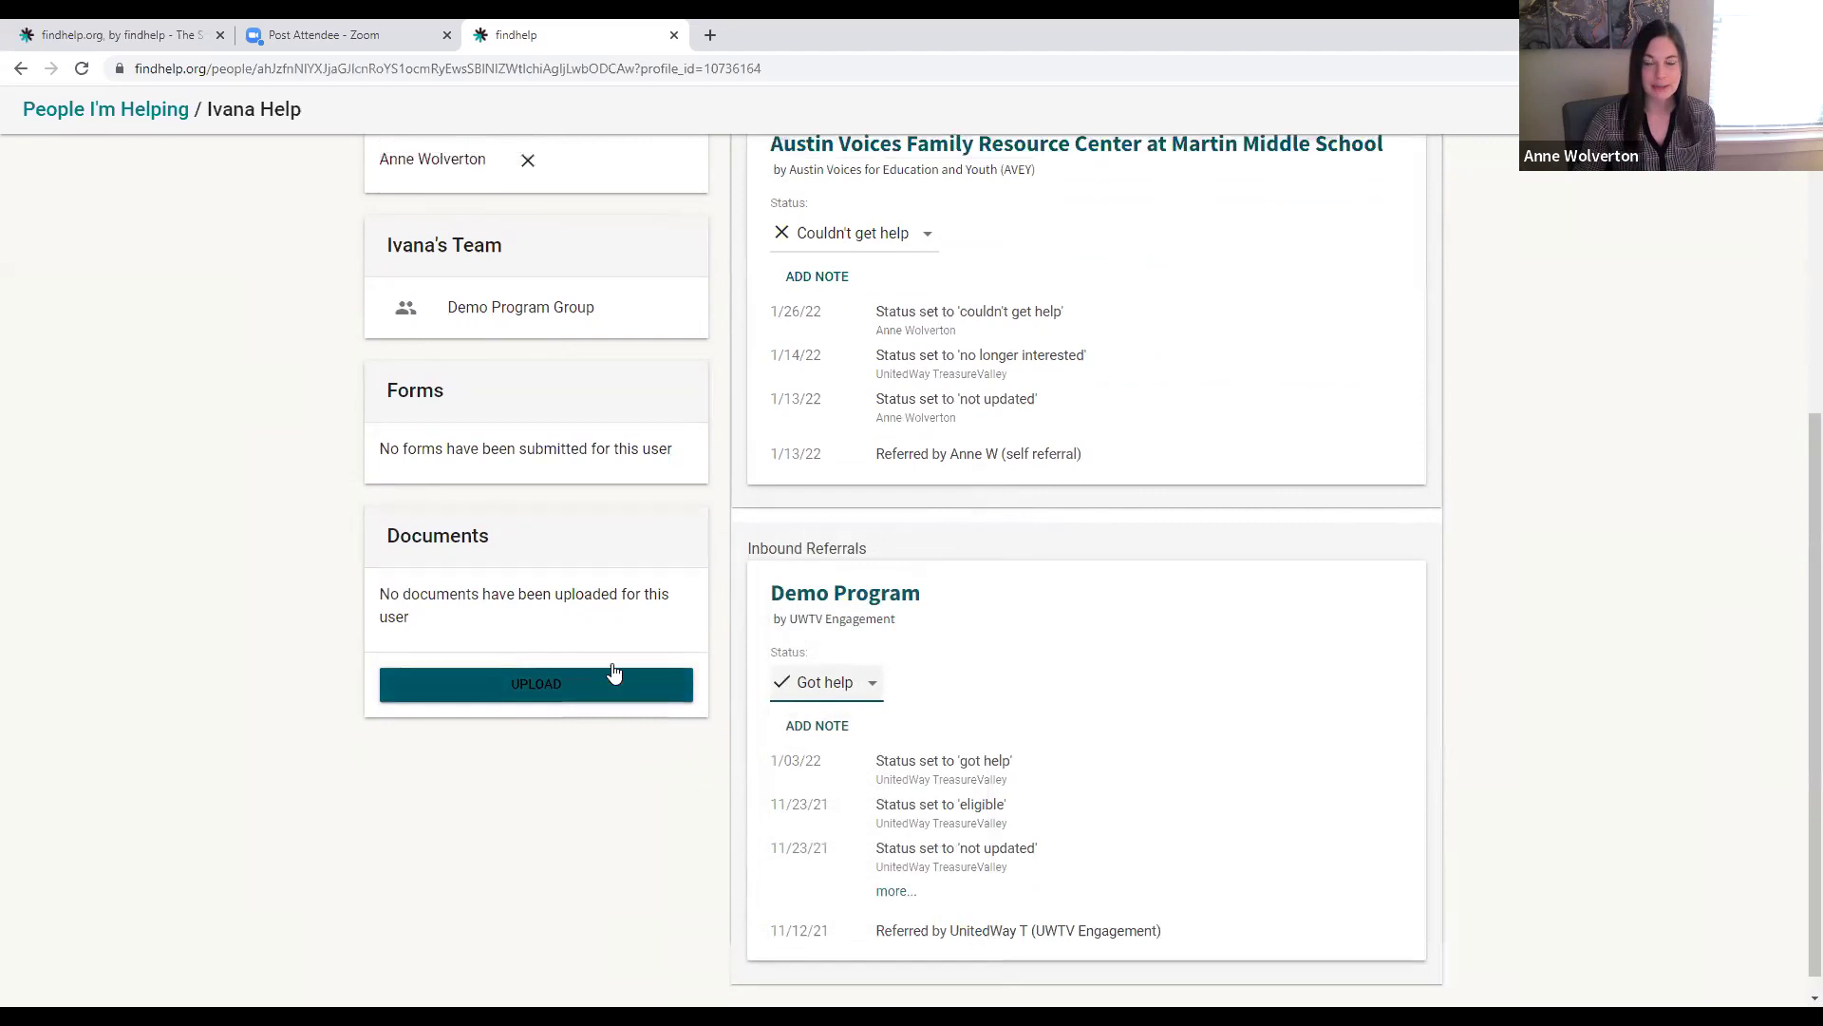
{"action": "scroll", "coordinate": [613, 666], "scroll_direction": "up", "scroll_amount": 1}
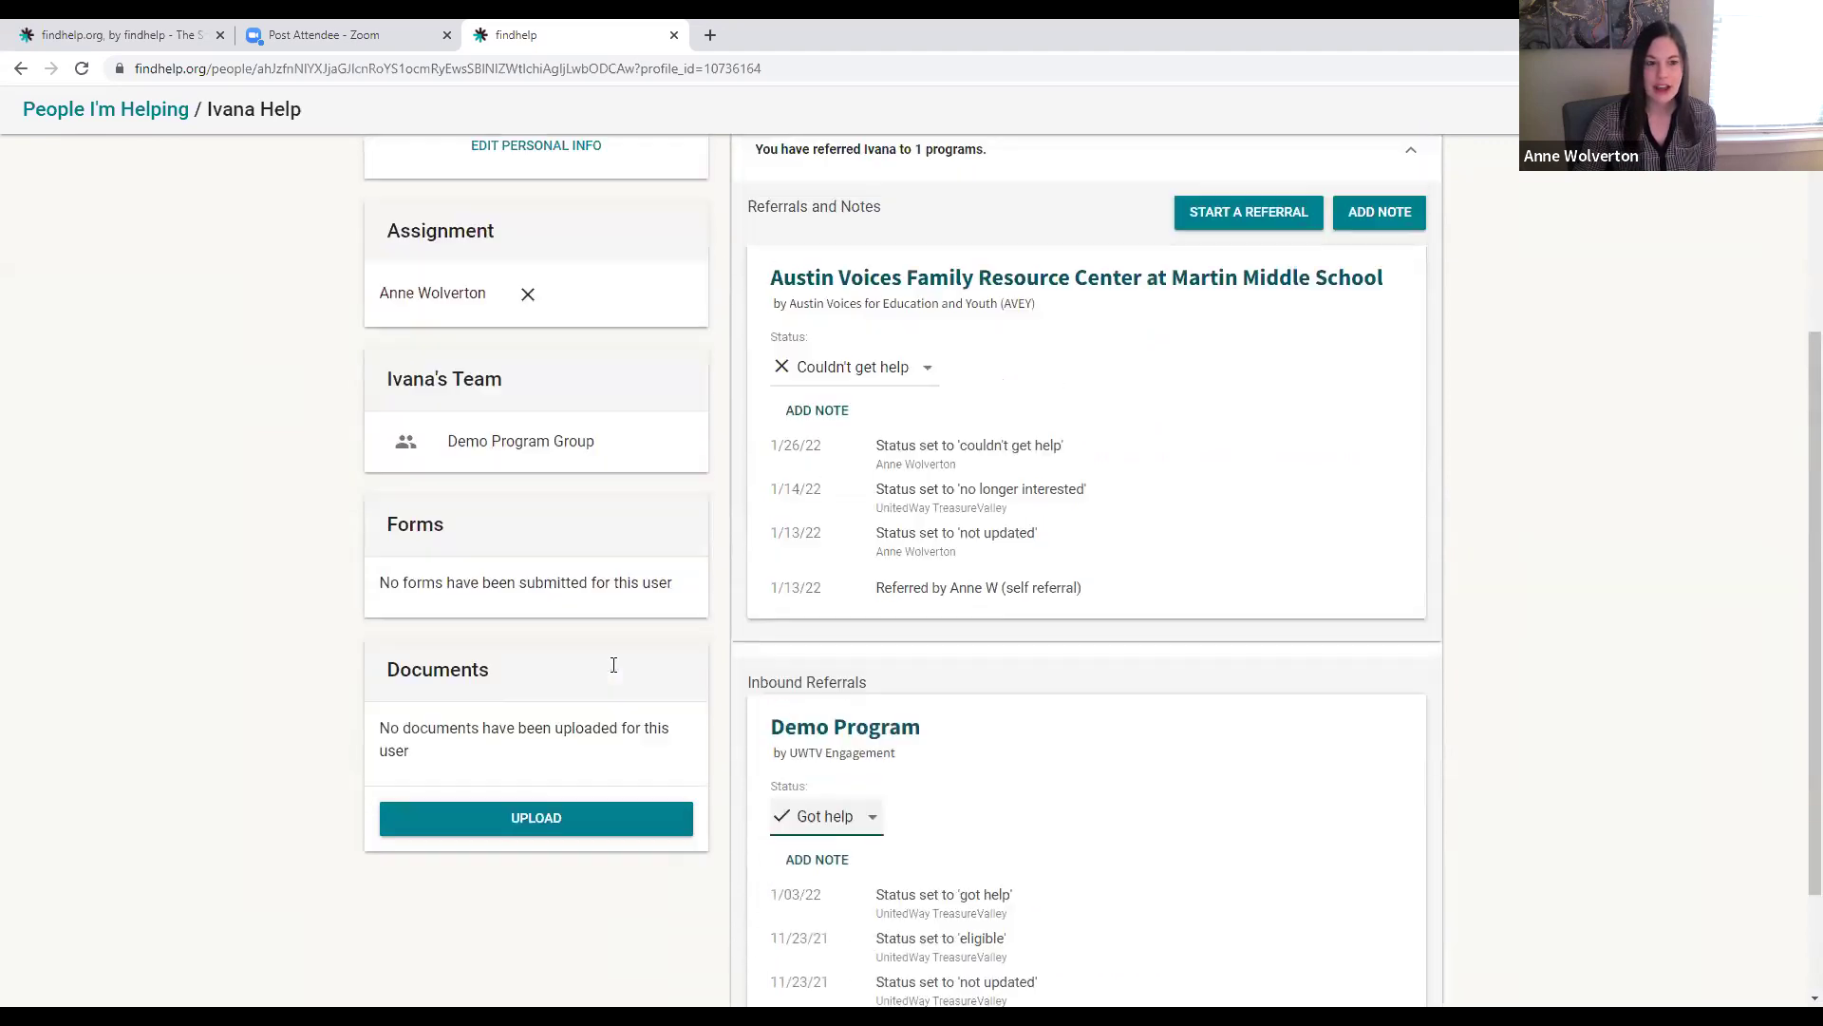
{"action": "scroll", "coordinate": [572, 657], "scroll_direction": "up", "scroll_amount": 4}
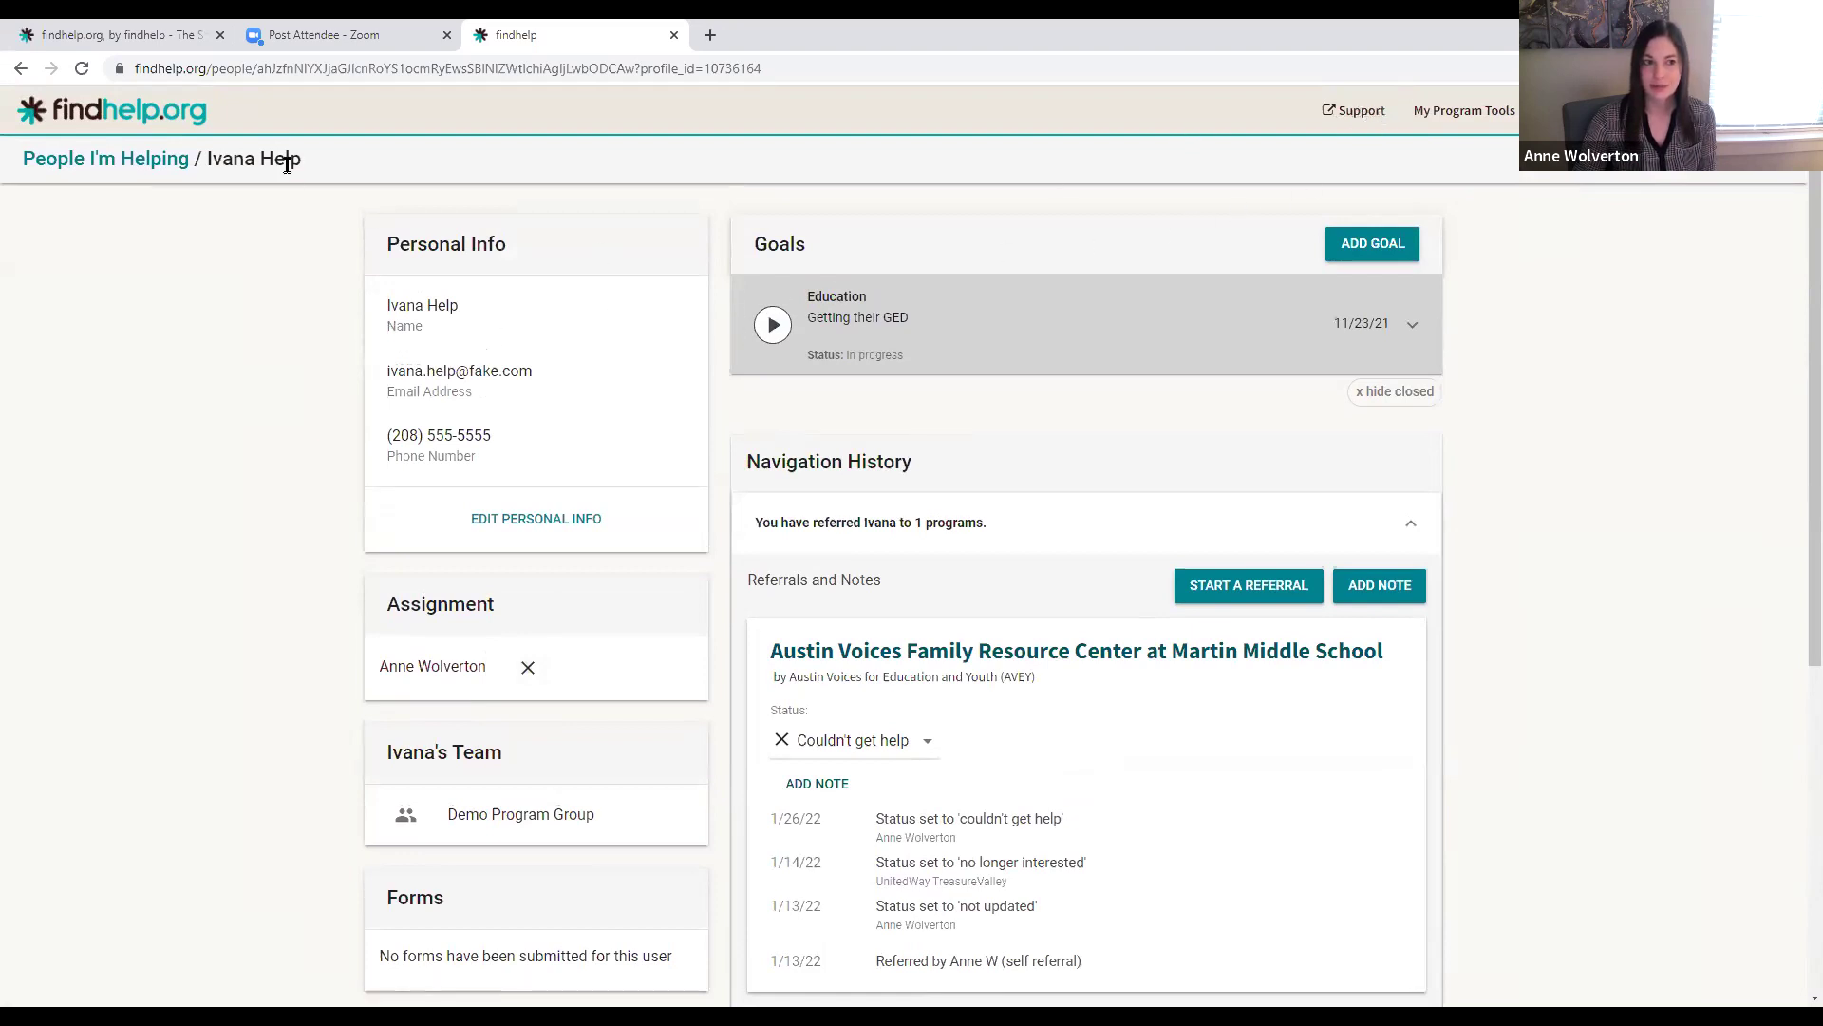
Return to the findhelp.org home page and look over the Program Tools cards and footer links
{"action": "left_click", "coordinate": [150, 125]}
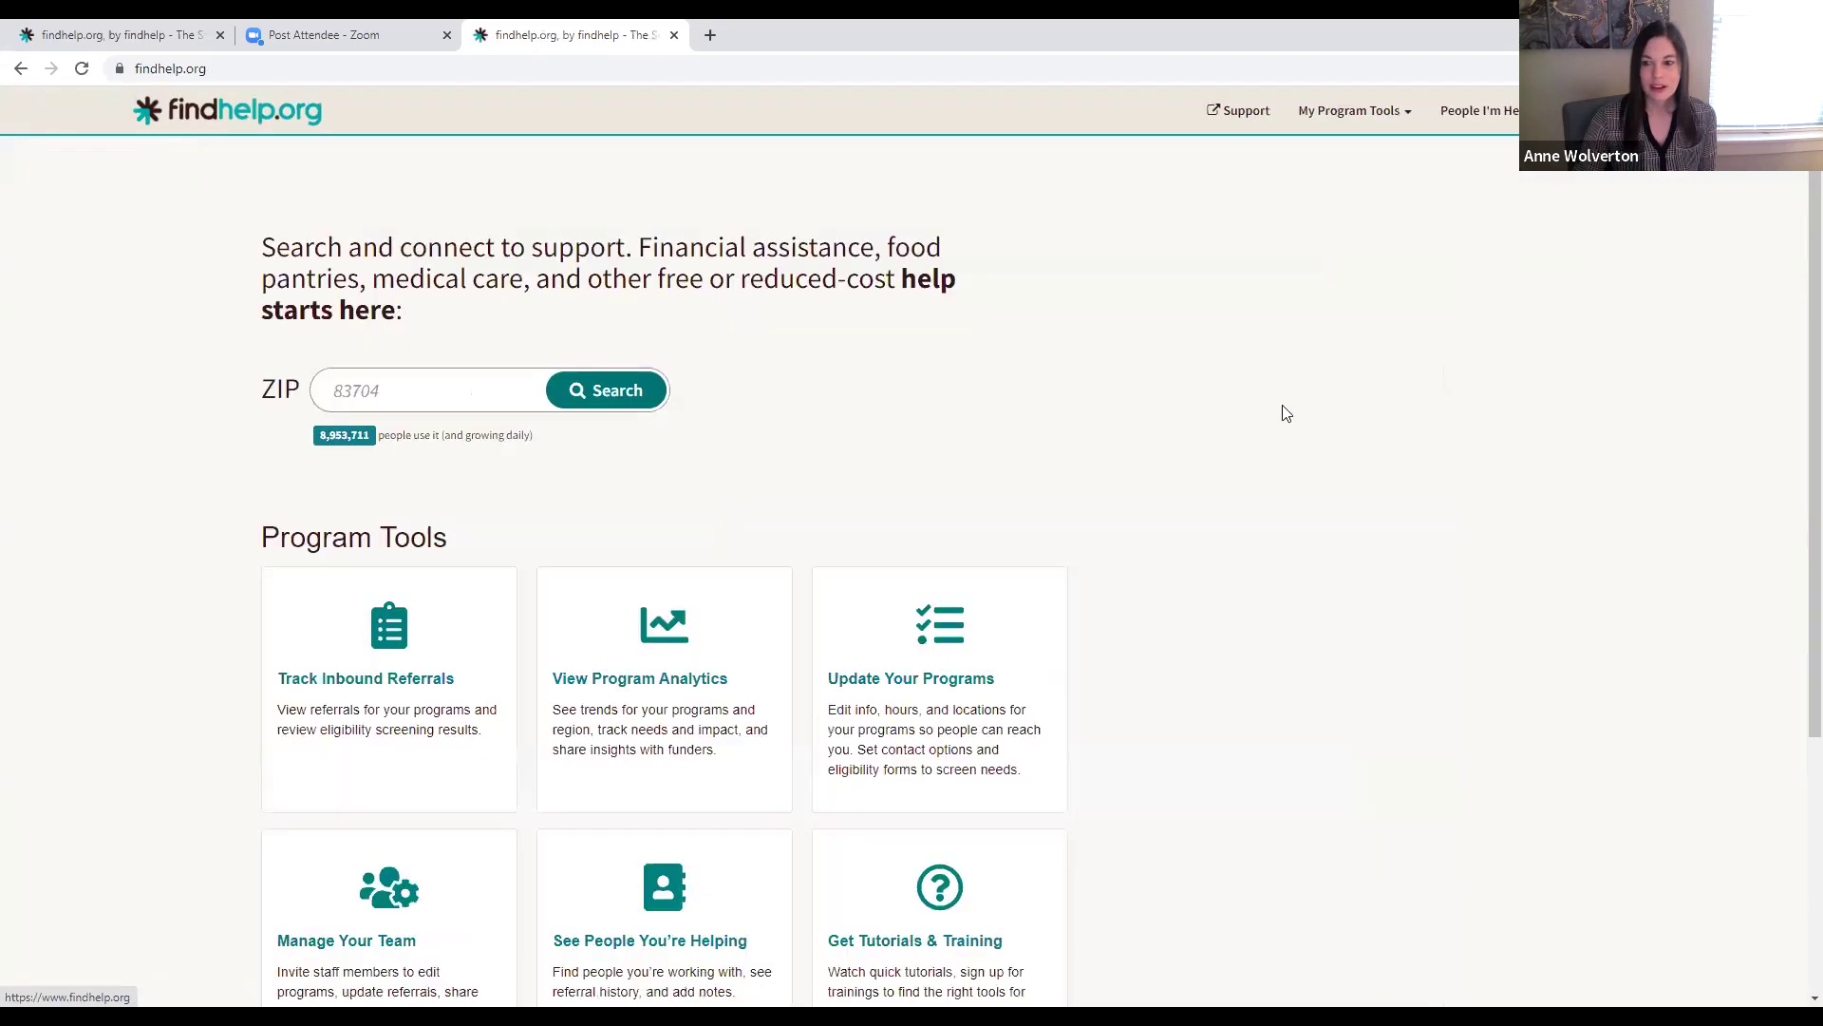
{"action": "scroll", "coordinate": [1285, 413], "scroll_direction": "down", "scroll_amount": 3}
{"action": "scroll", "coordinate": [1285, 413], "scroll_direction": "up", "scroll_amount": 2}
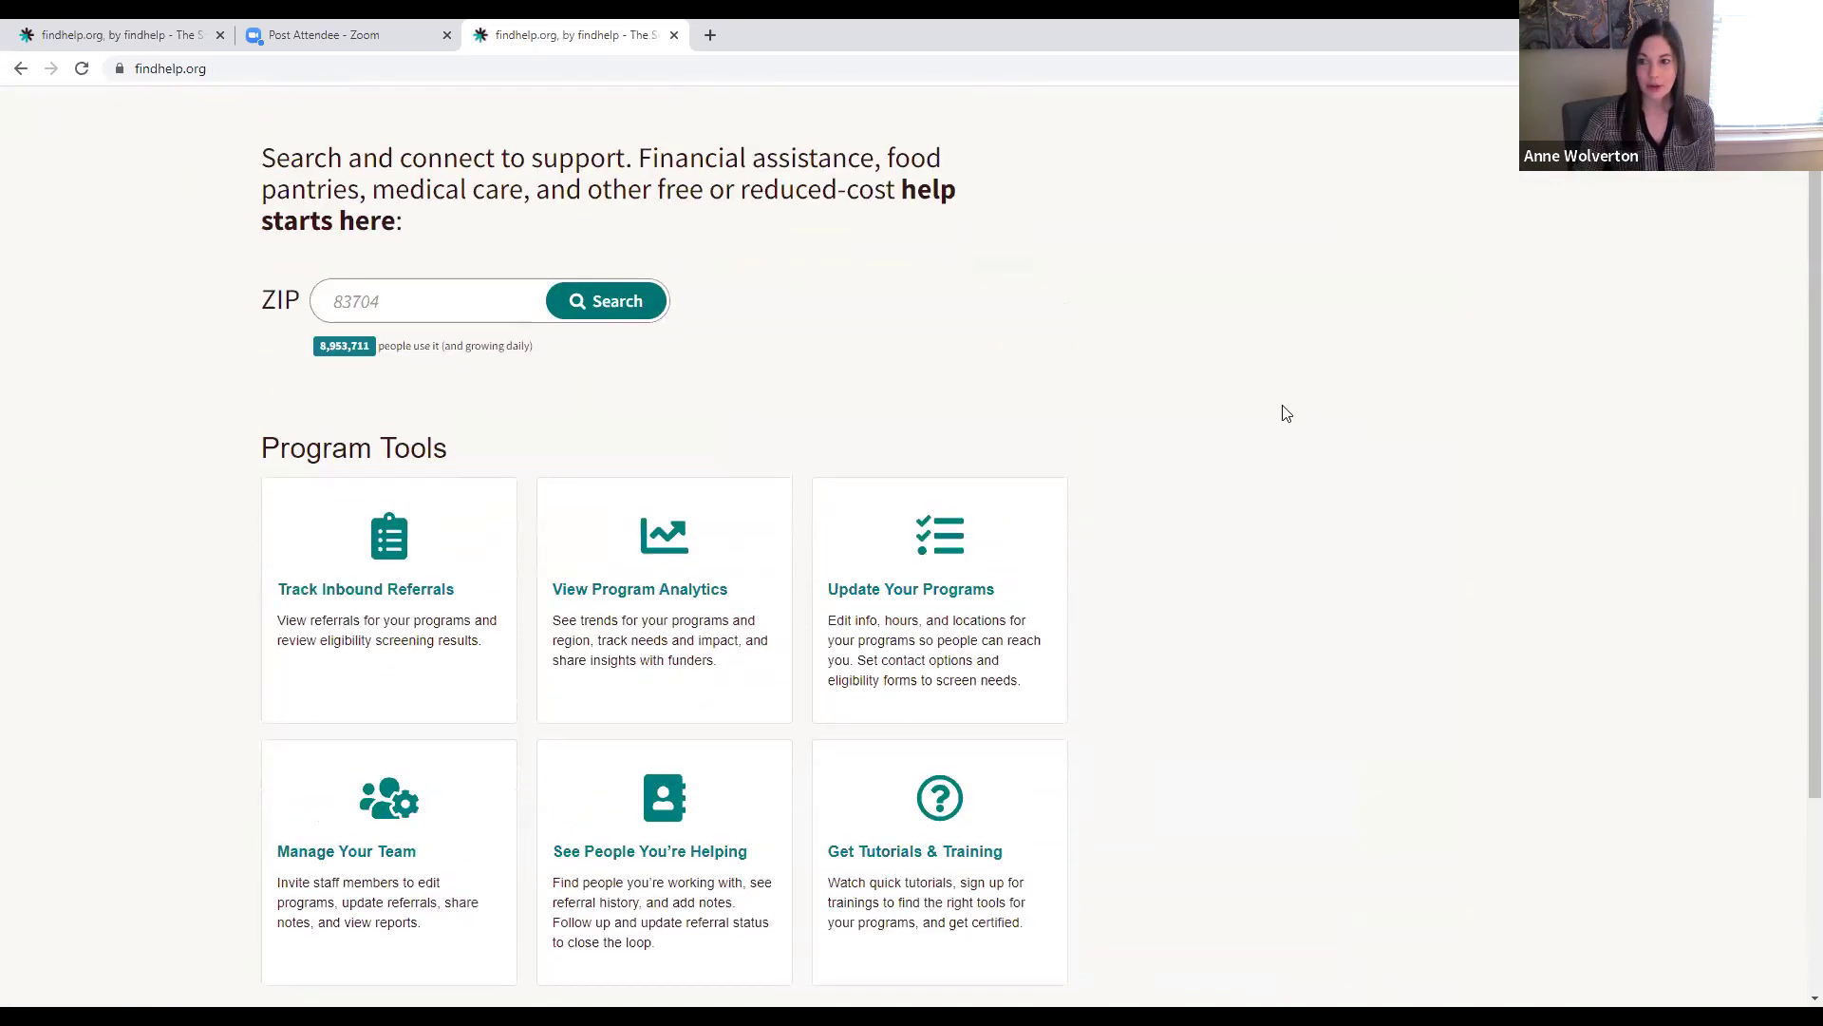
{"action": "scroll", "coordinate": [1286, 413], "scroll_direction": "up", "scroll_amount": 1}
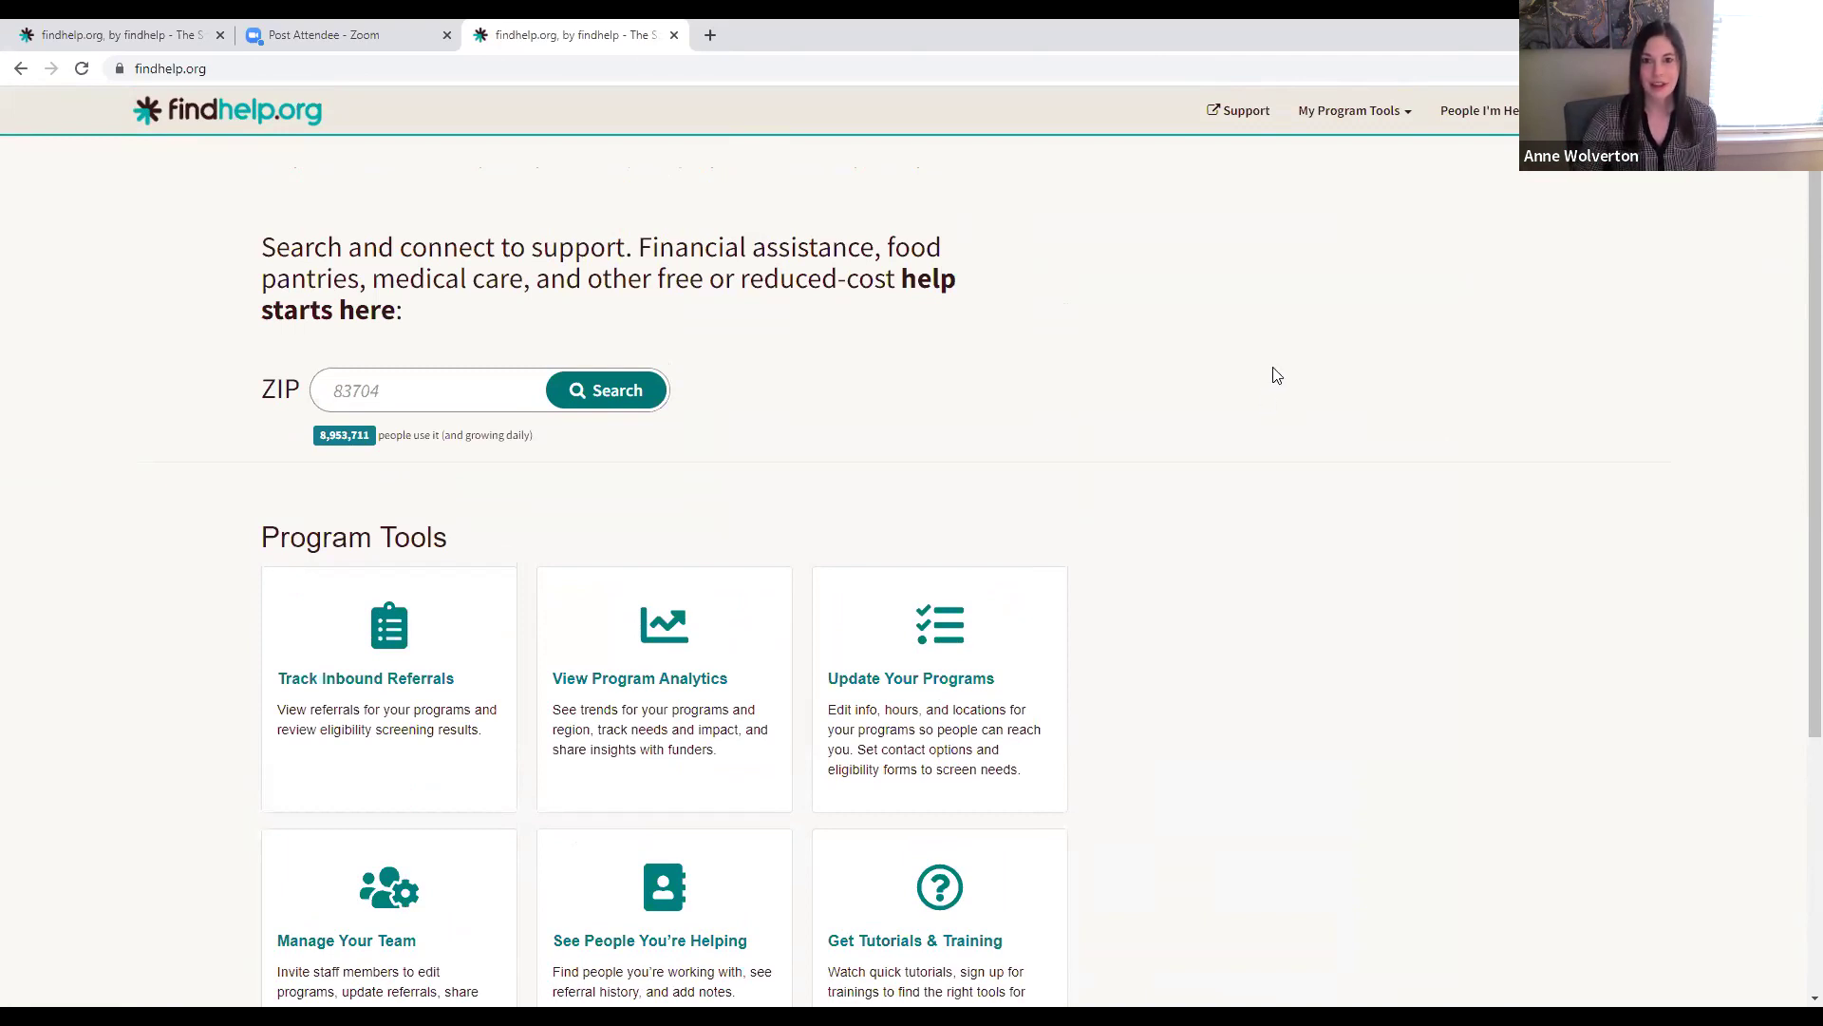
{"action": "scroll", "coordinate": [1303, 401], "scroll_direction": "down", "scroll_amount": 3}
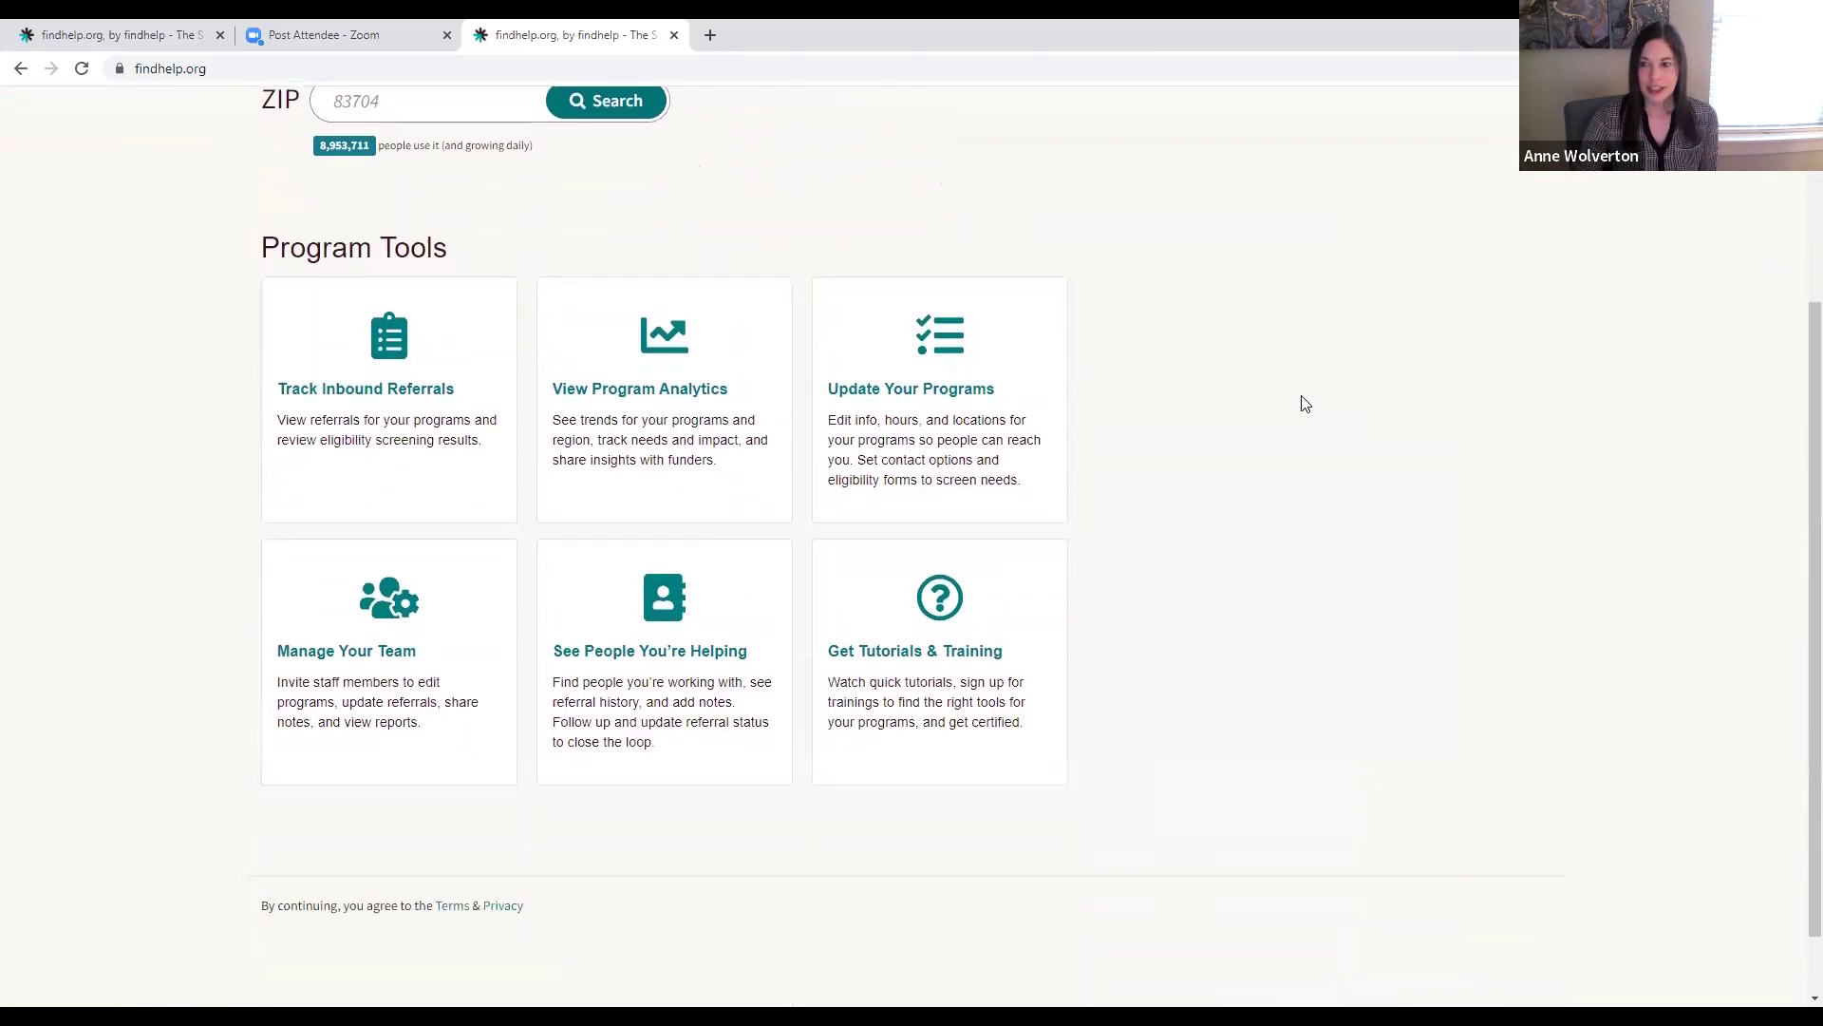
{"action": "scroll", "coordinate": [1304, 403], "scroll_direction": "down", "scroll_amount": 1}
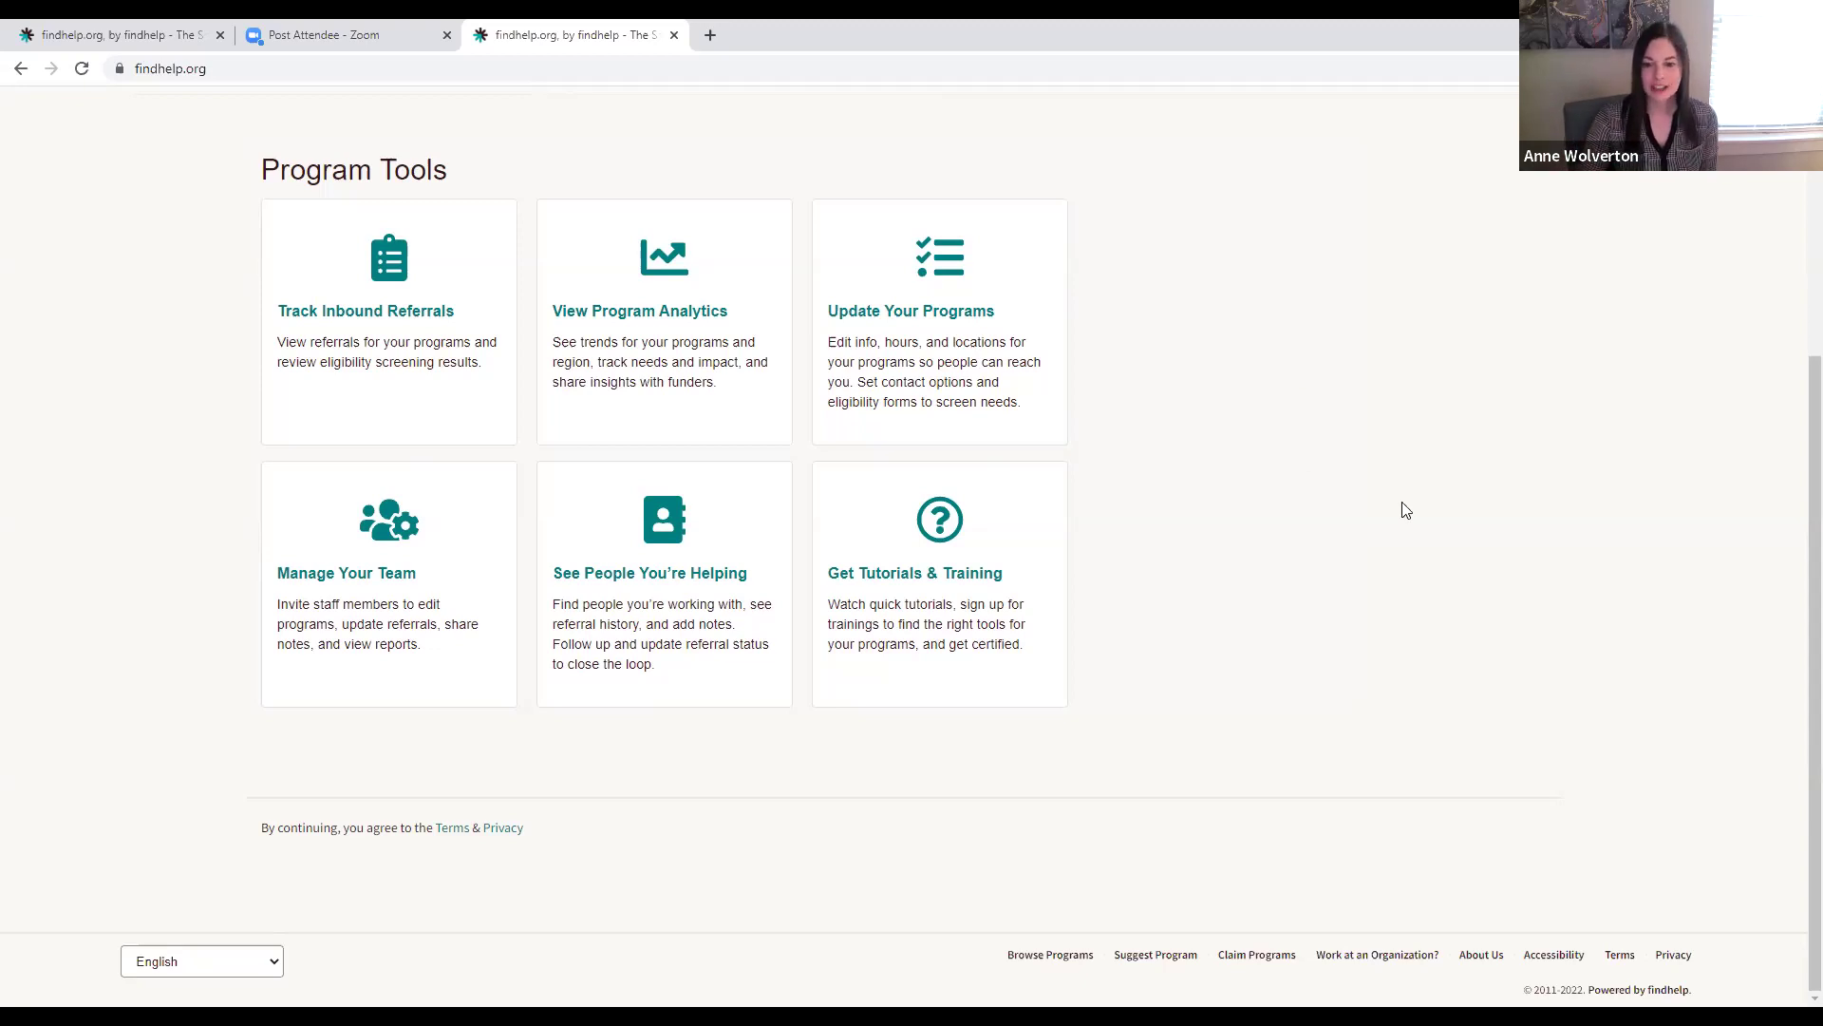
Browse programs by state for Idaho and look through the social services listed by city
{"action": "left_click", "coordinate": [1064, 956]}
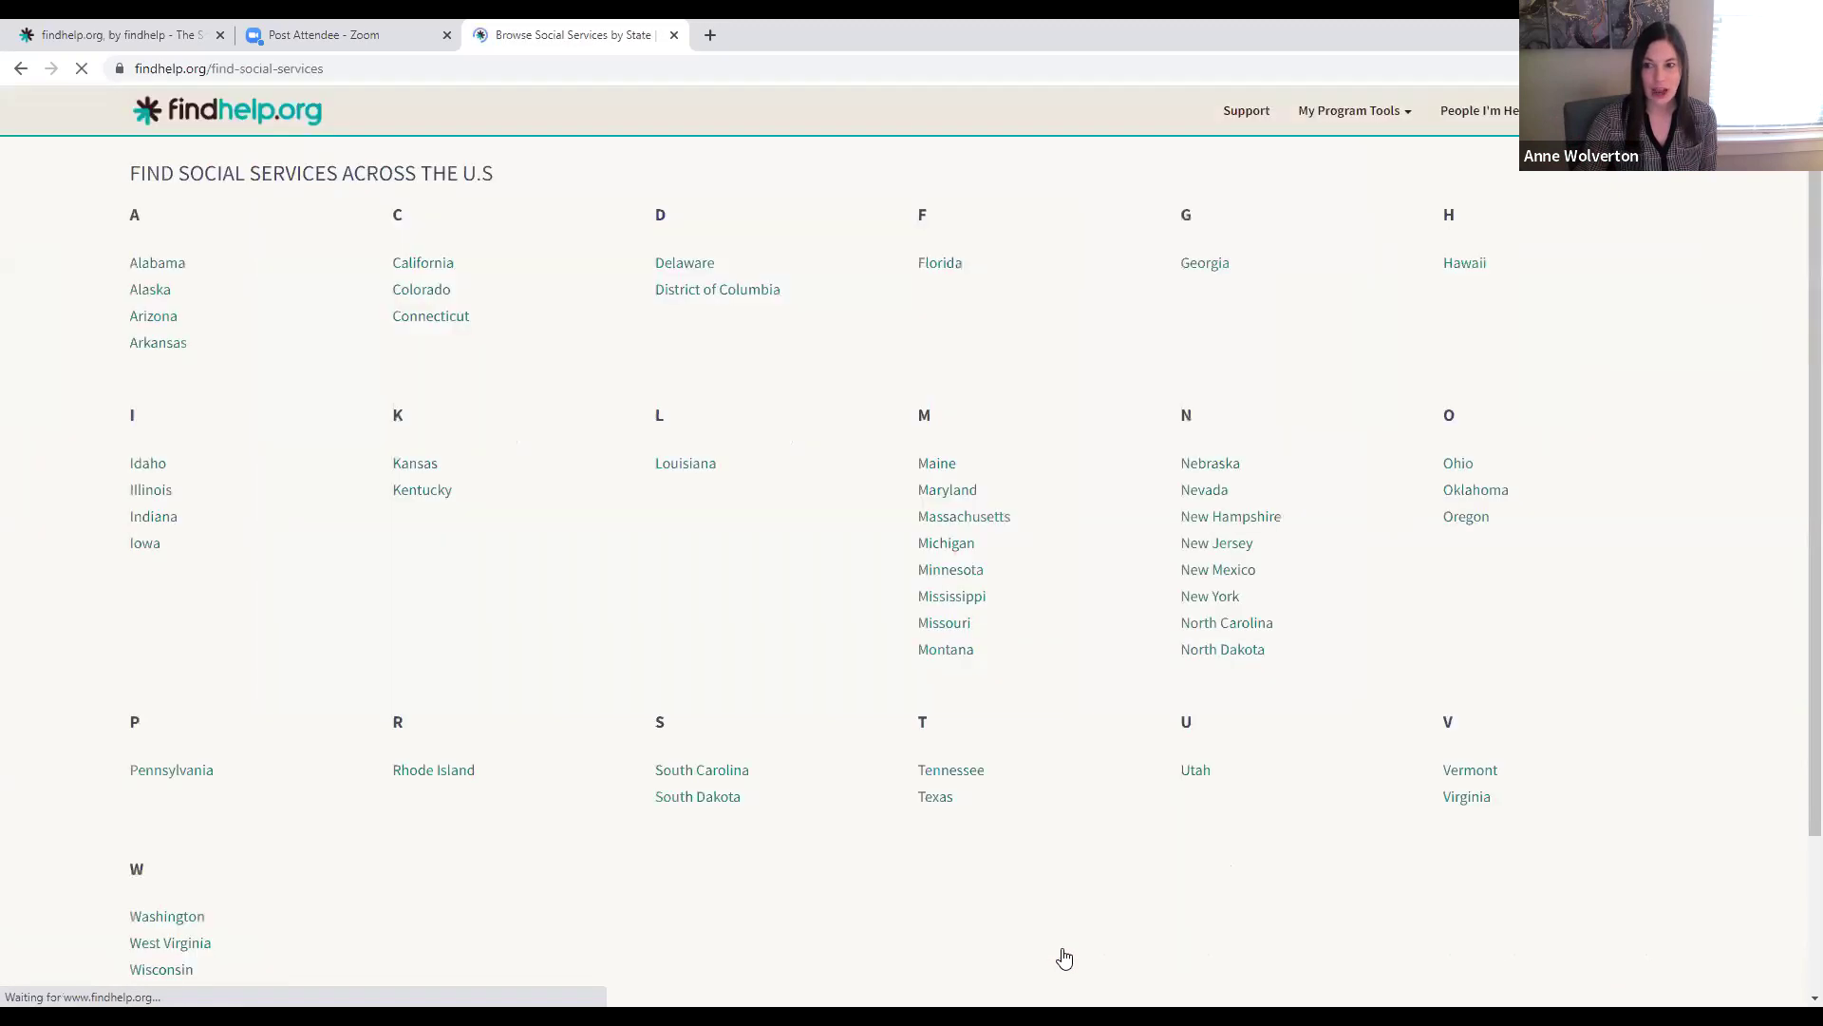
{"action": "left_click", "coordinate": [148, 464]}
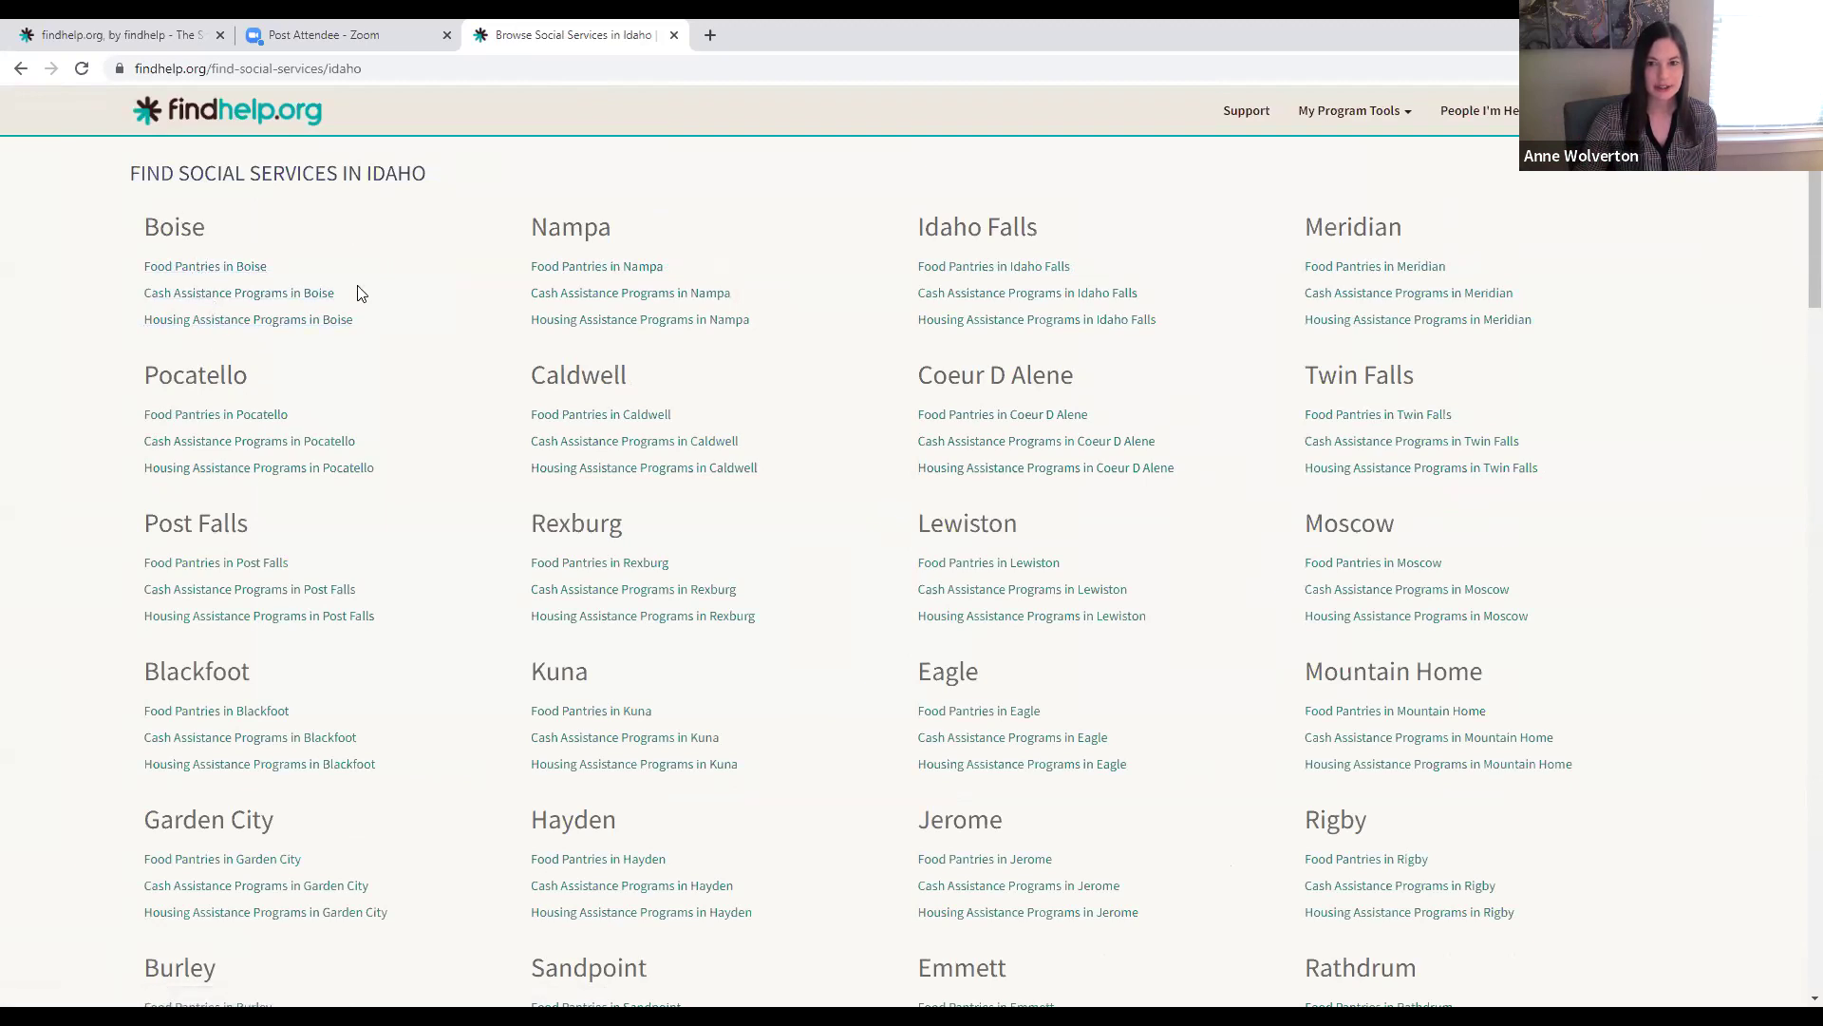
{"action": "scroll", "coordinate": [359, 293], "scroll_direction": "down", "scroll_amount": 12}
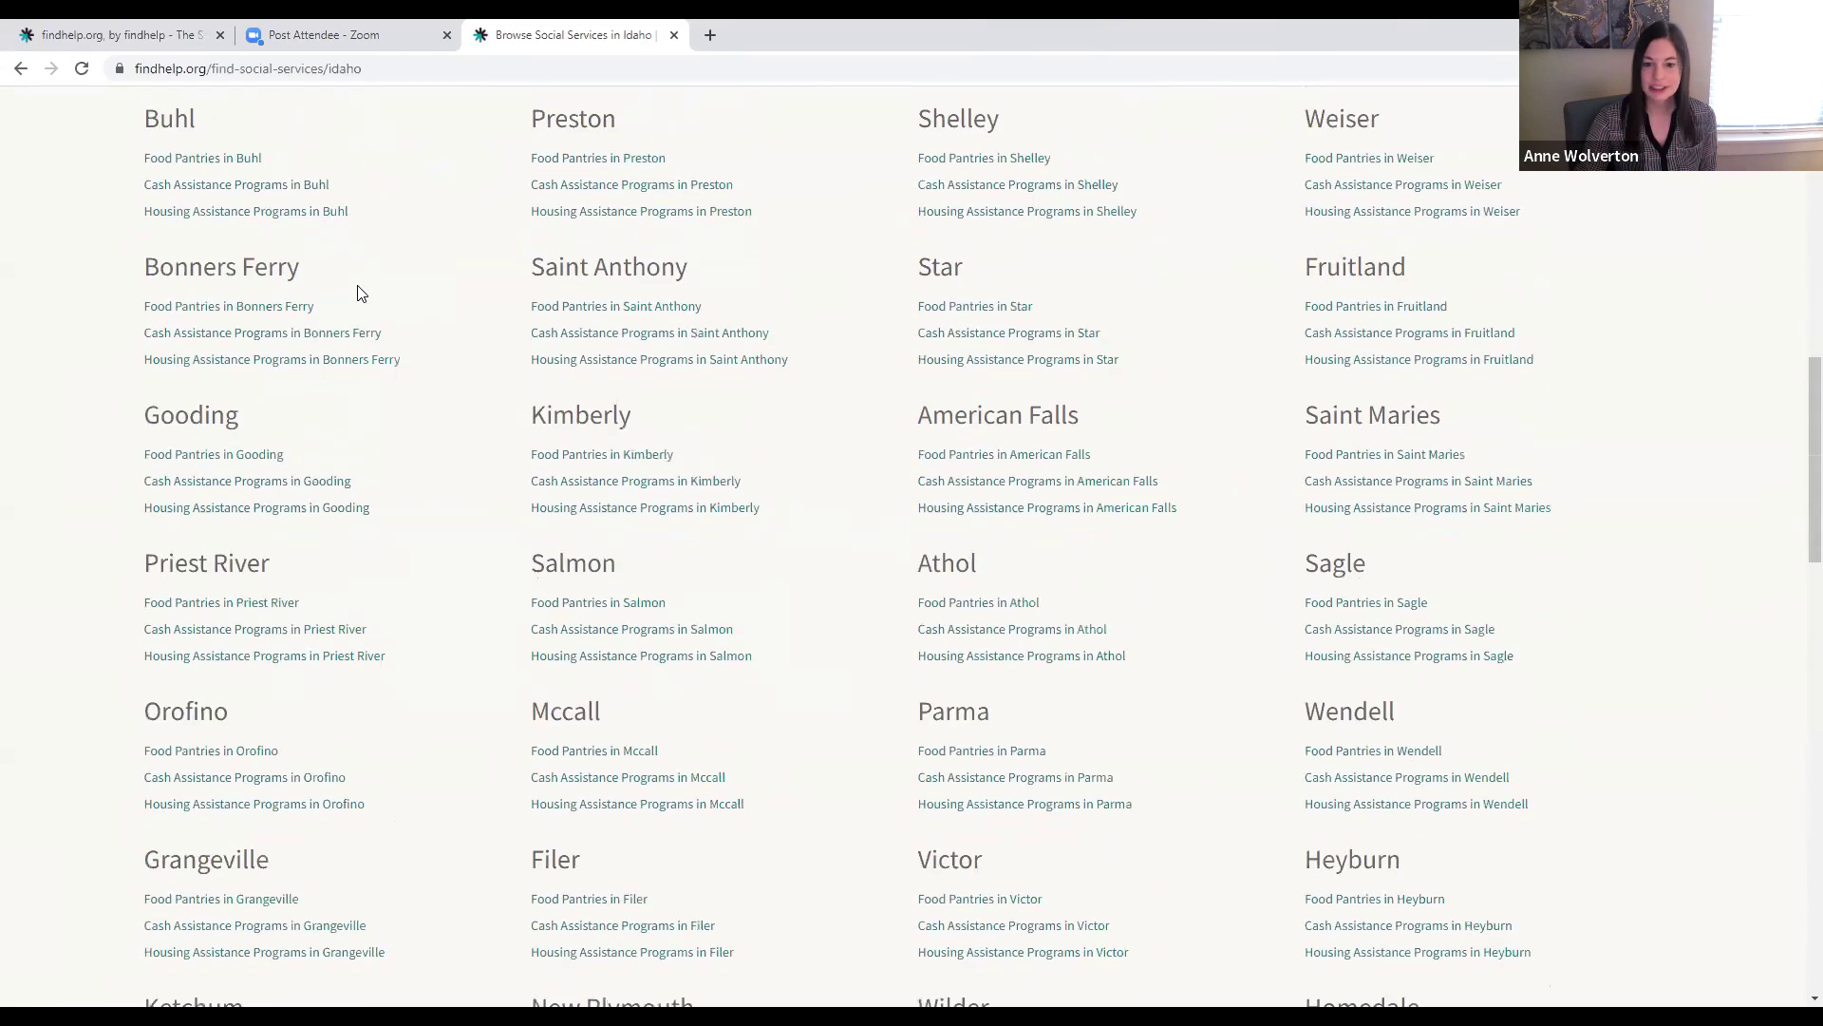
{"action": "scroll", "coordinate": [359, 292], "scroll_direction": "down", "scroll_amount": 10}
{"action": "scroll", "coordinate": [359, 293], "scroll_direction": "up", "scroll_amount": 20}
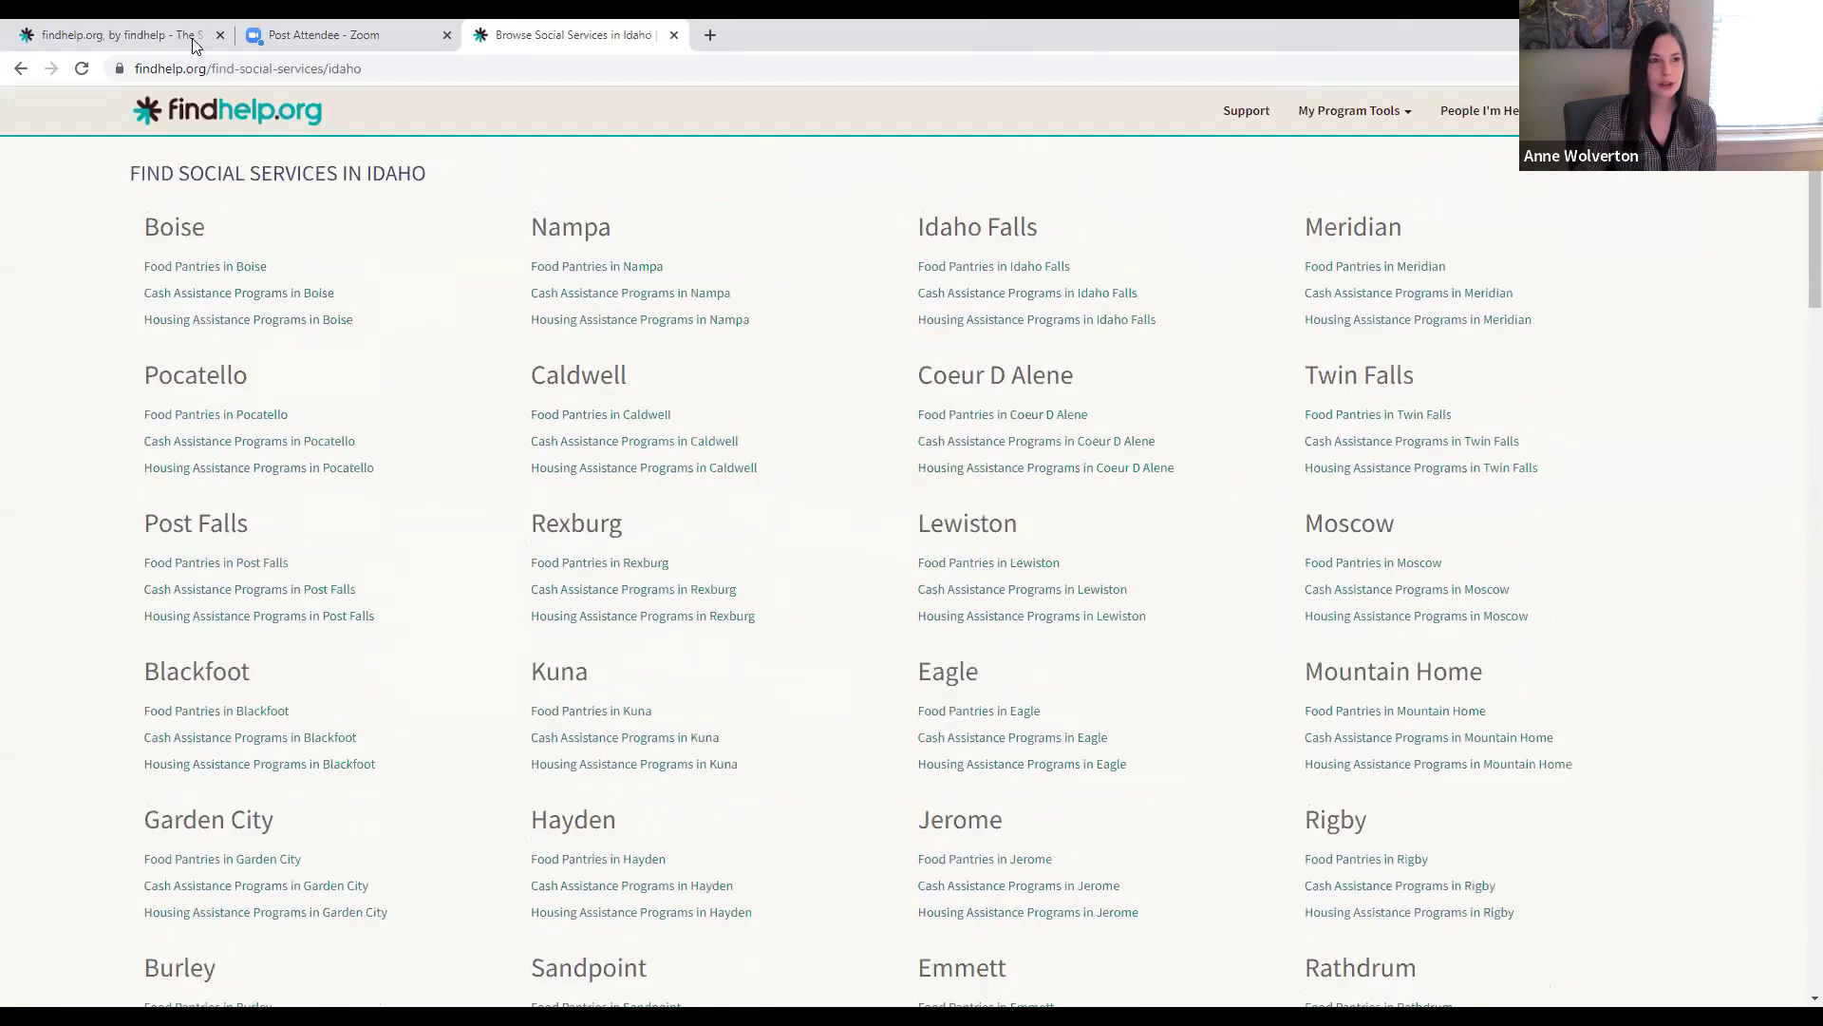
Go back to the home page and search for programs in ZIP code 83705
{"action": "left_click", "coordinate": [205, 119]}
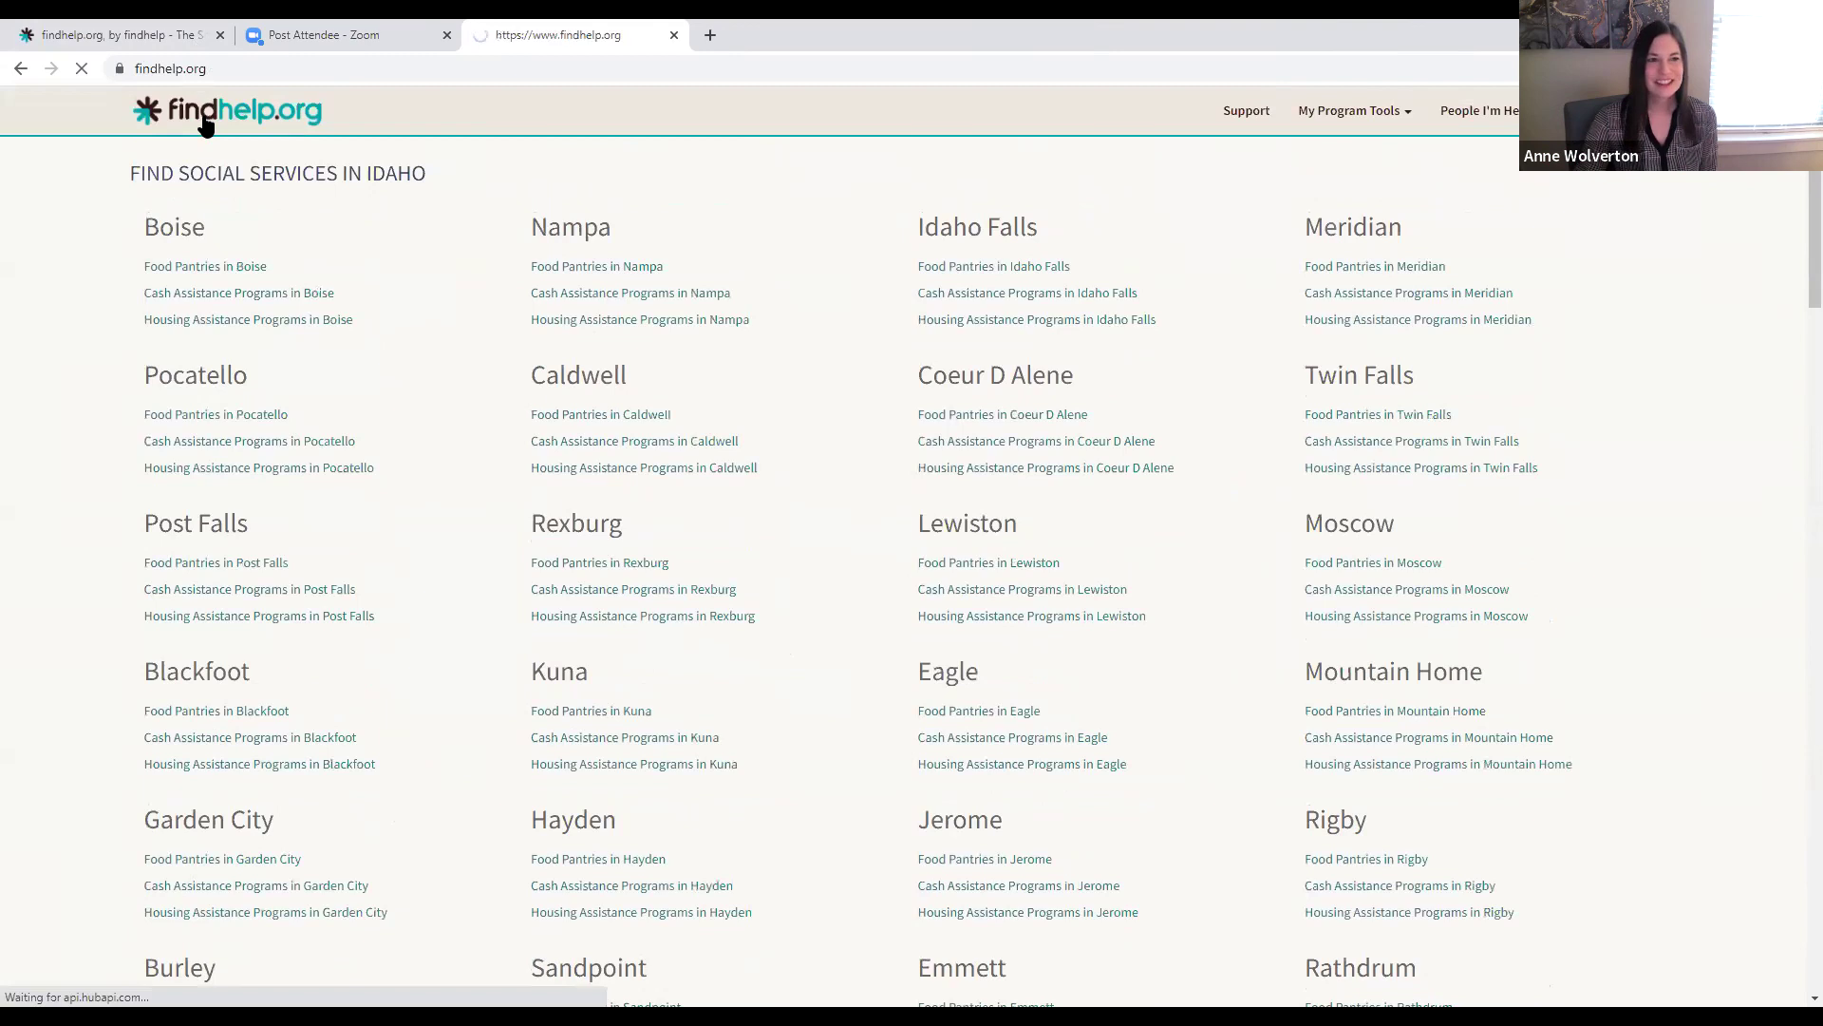
{"action": "left_click", "coordinate": [409, 390]}
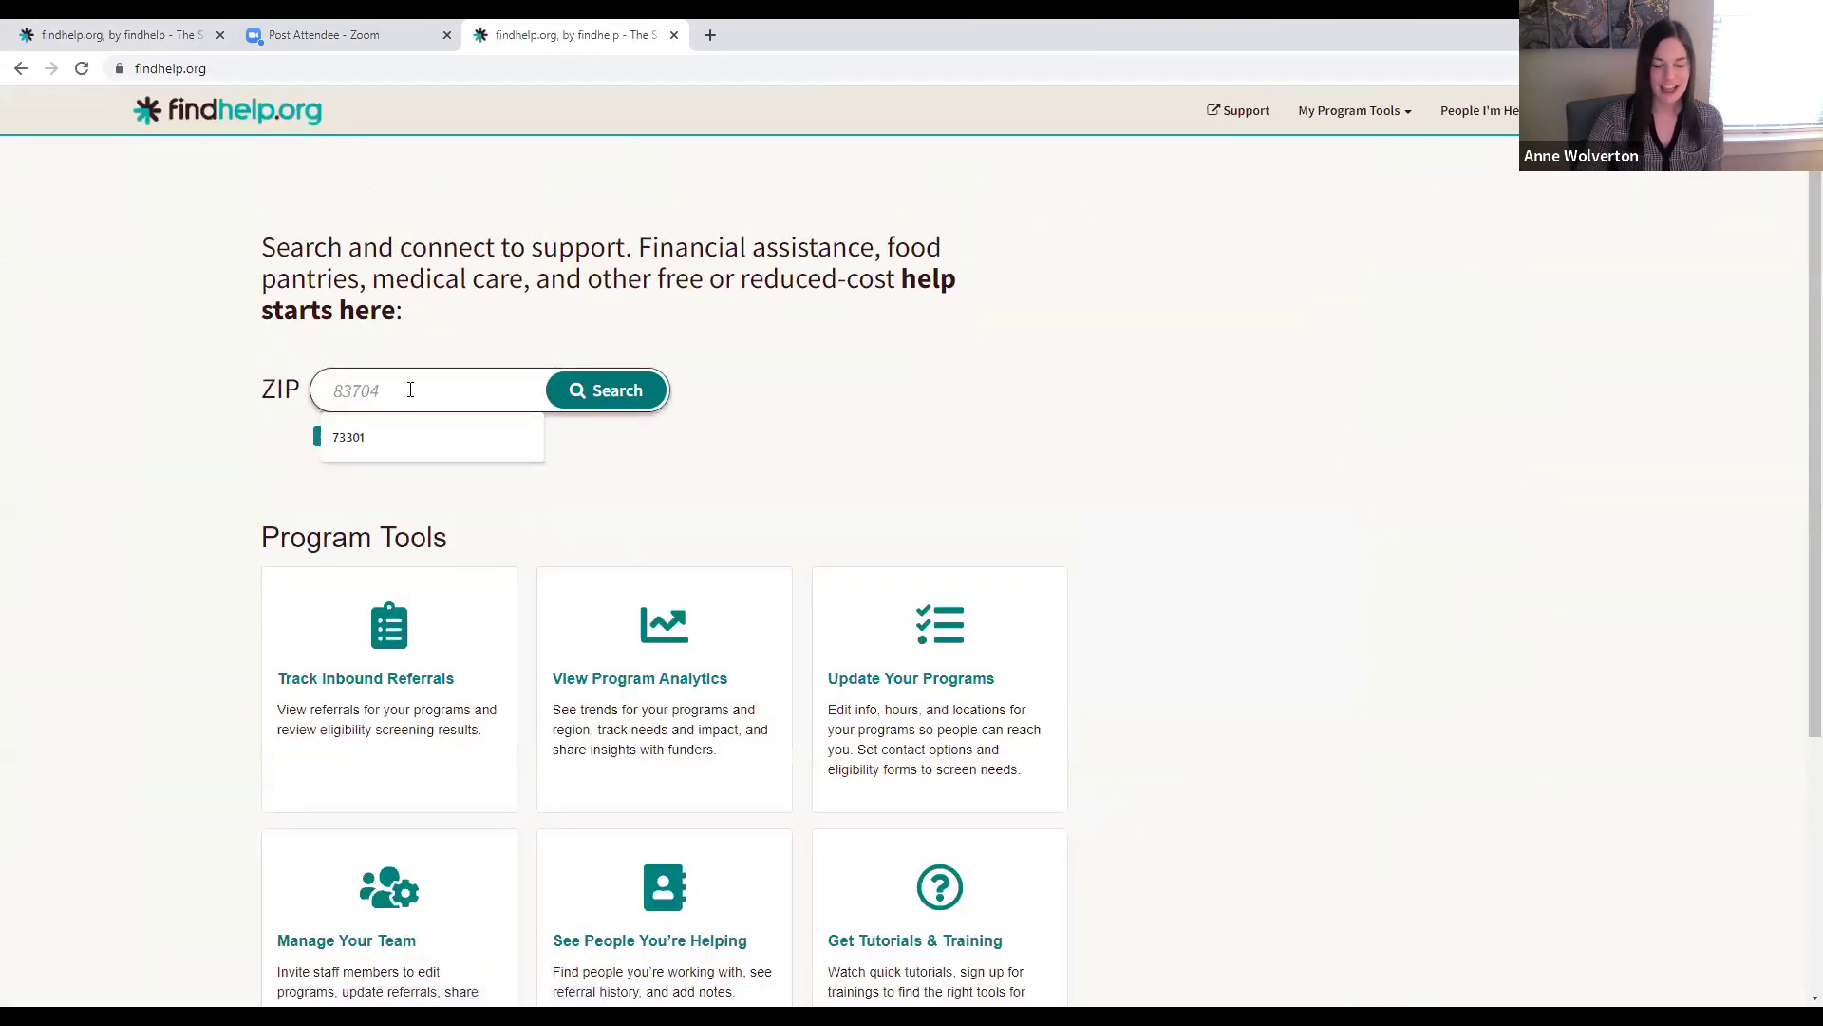
{"action": "type", "text": "83705"}
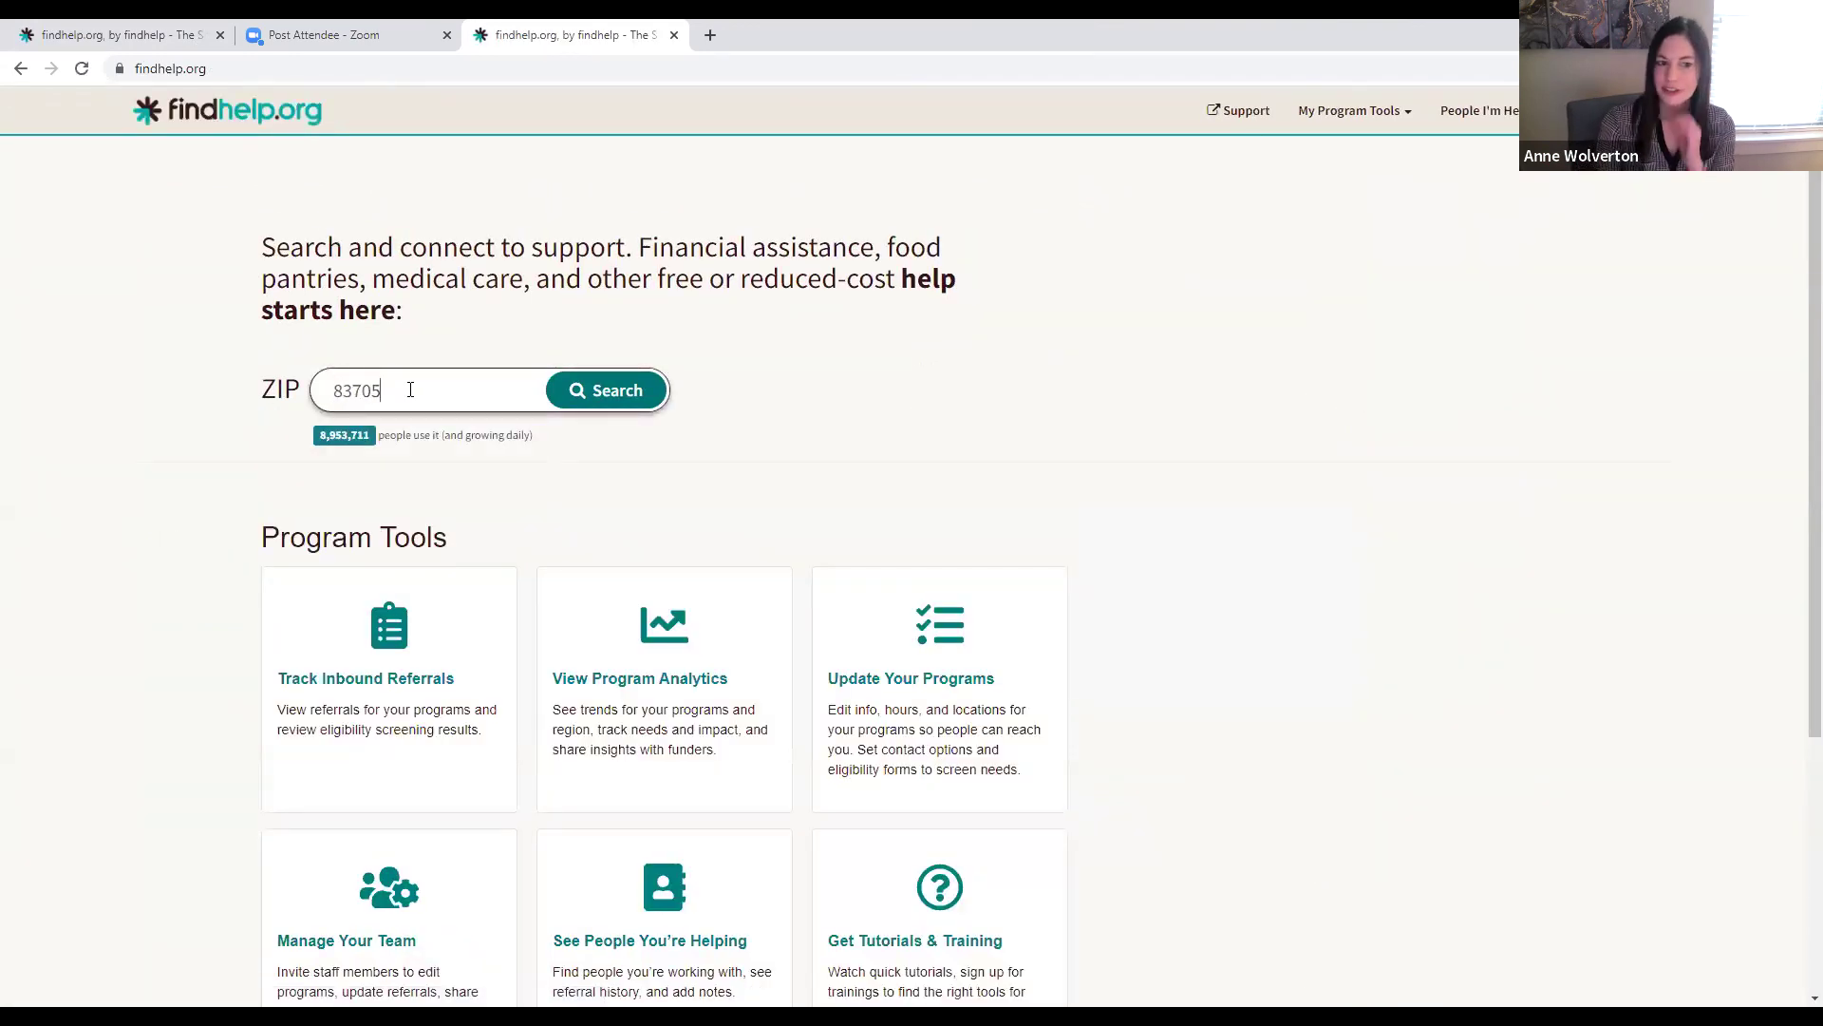
{"action": "key", "text": "Return"}
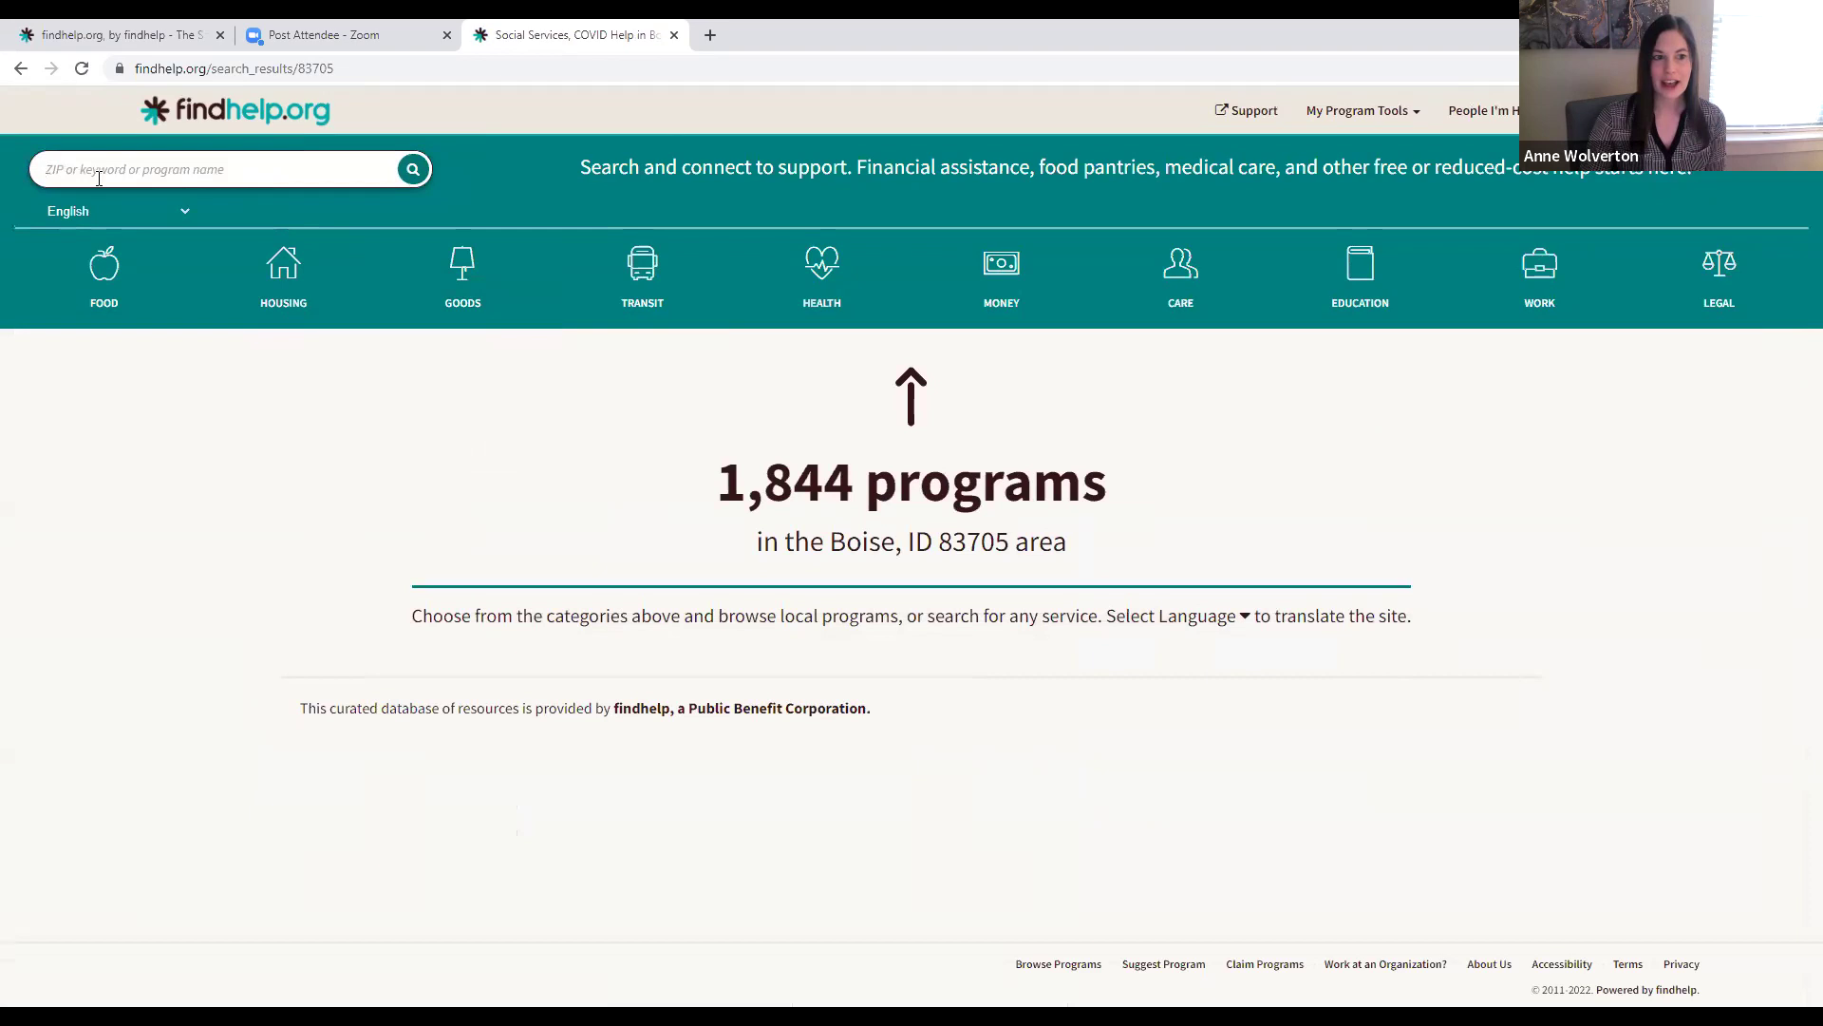
Search for library programs near ZIP code 83705 and look through the results list
{"action": "left_click", "coordinate": [325, 173]}
{"action": "type", "text": "lir"}
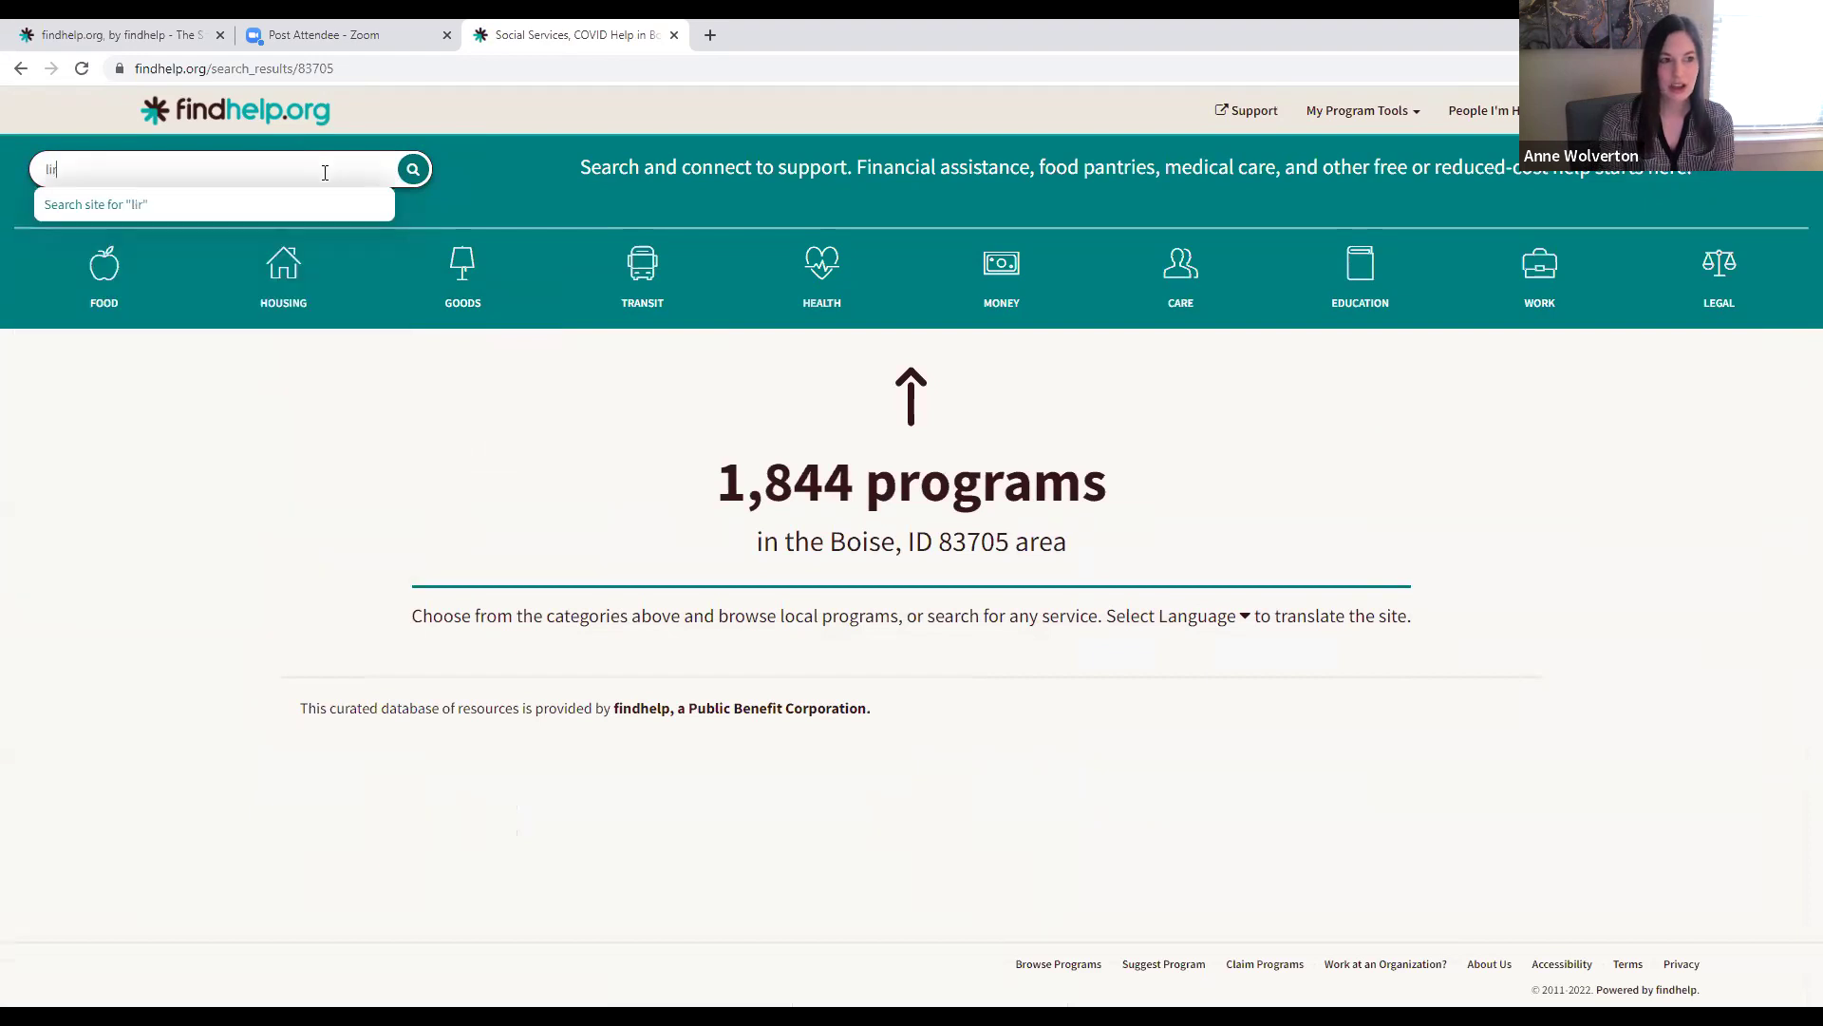
{"action": "type", "text": "aary"}
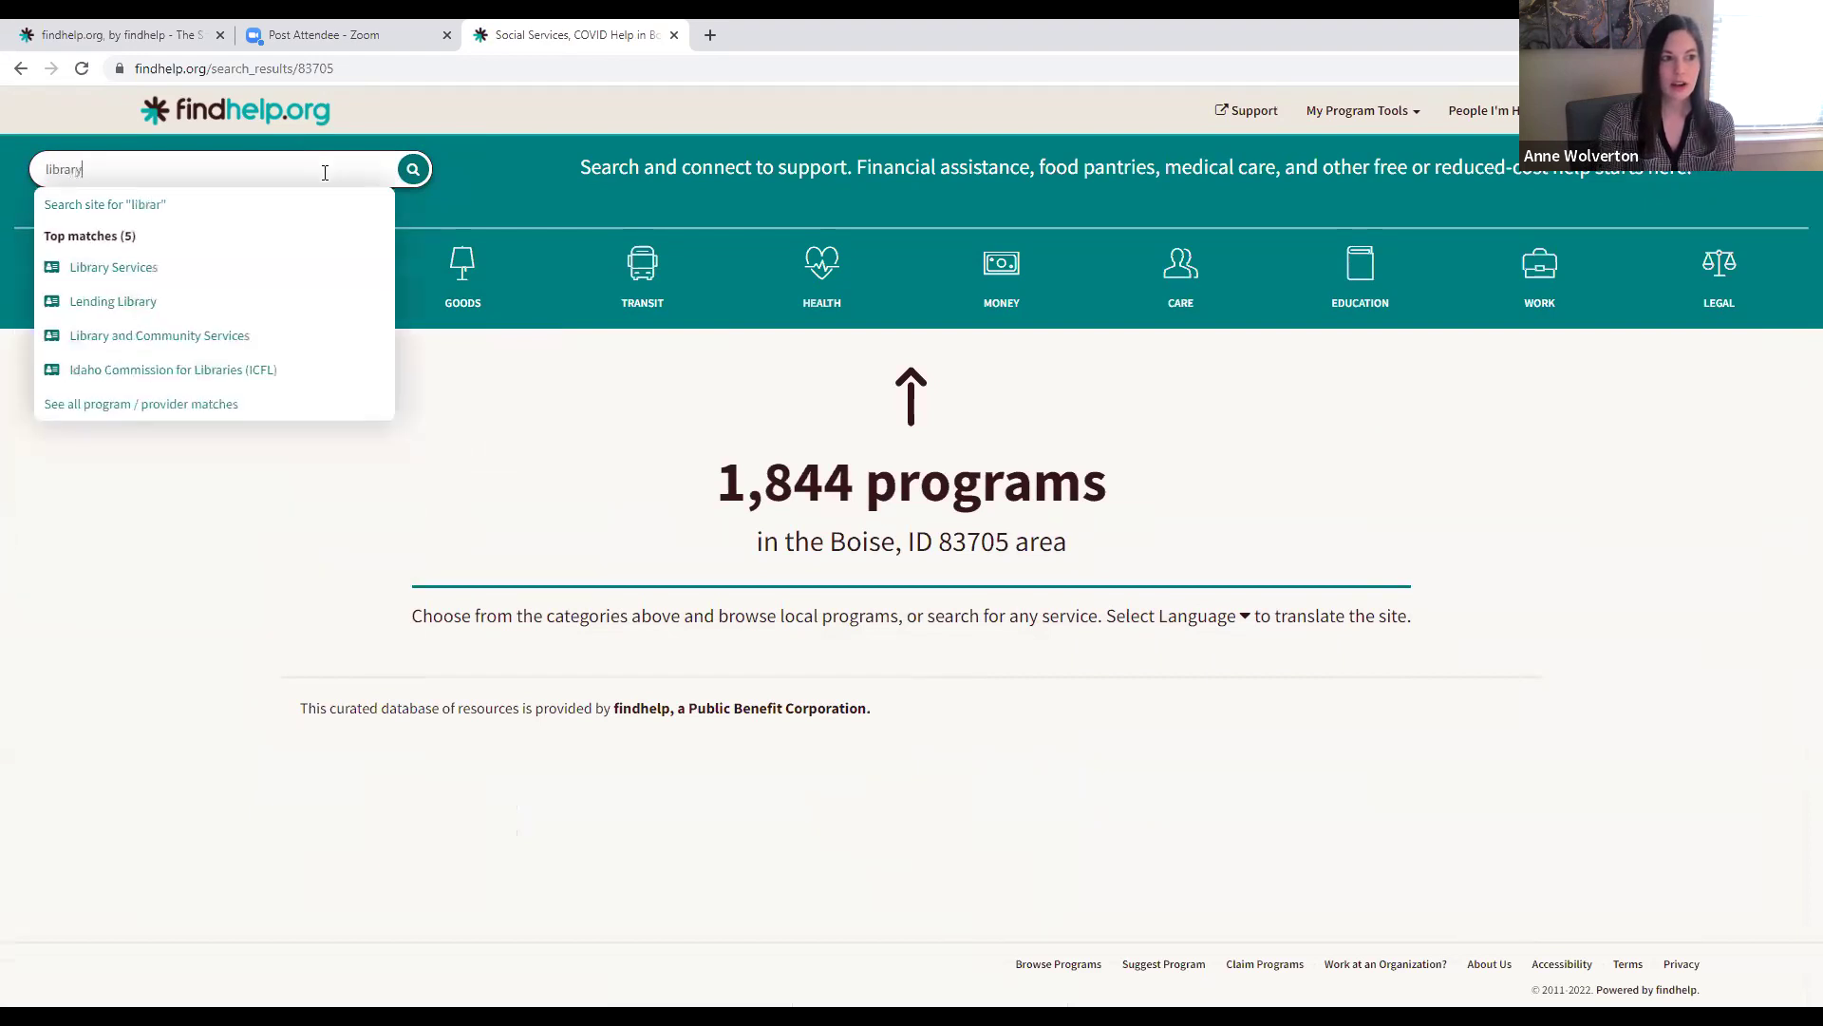
{"action": "key", "text": "Return"}
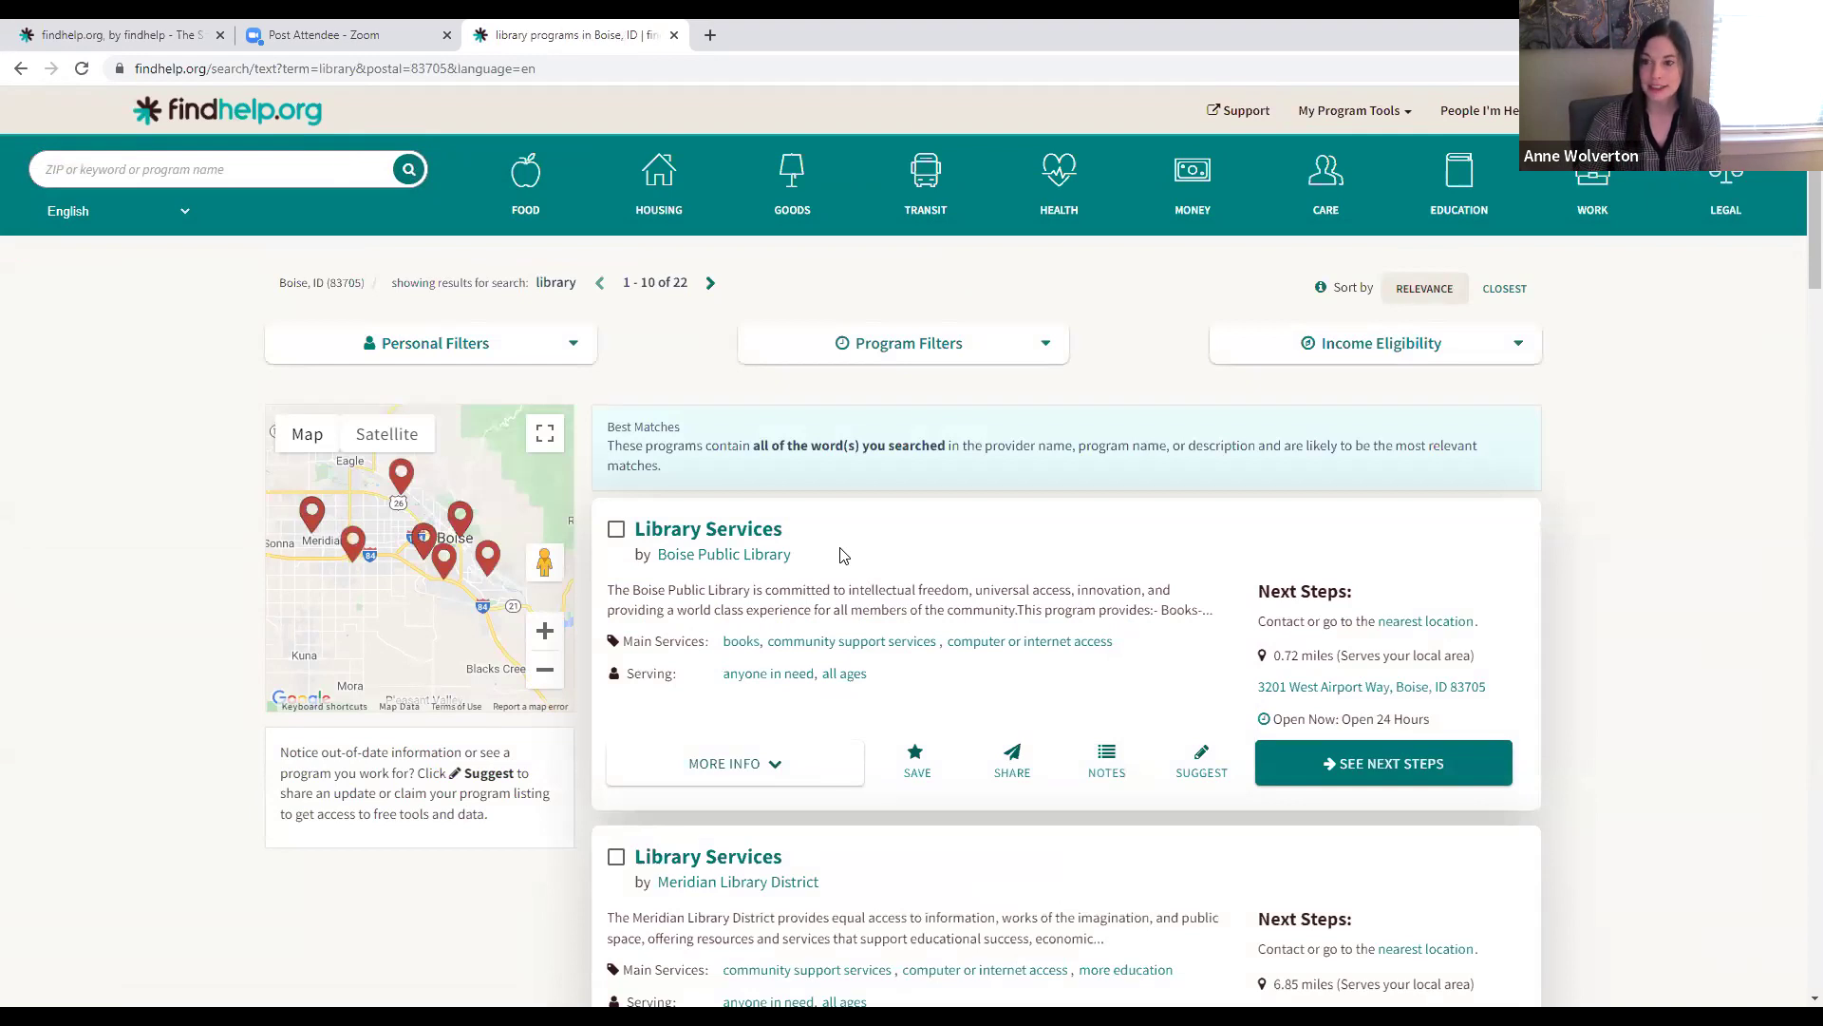
{"action": "scroll", "coordinate": [855, 665], "scroll_direction": "down", "scroll_amount": 1}
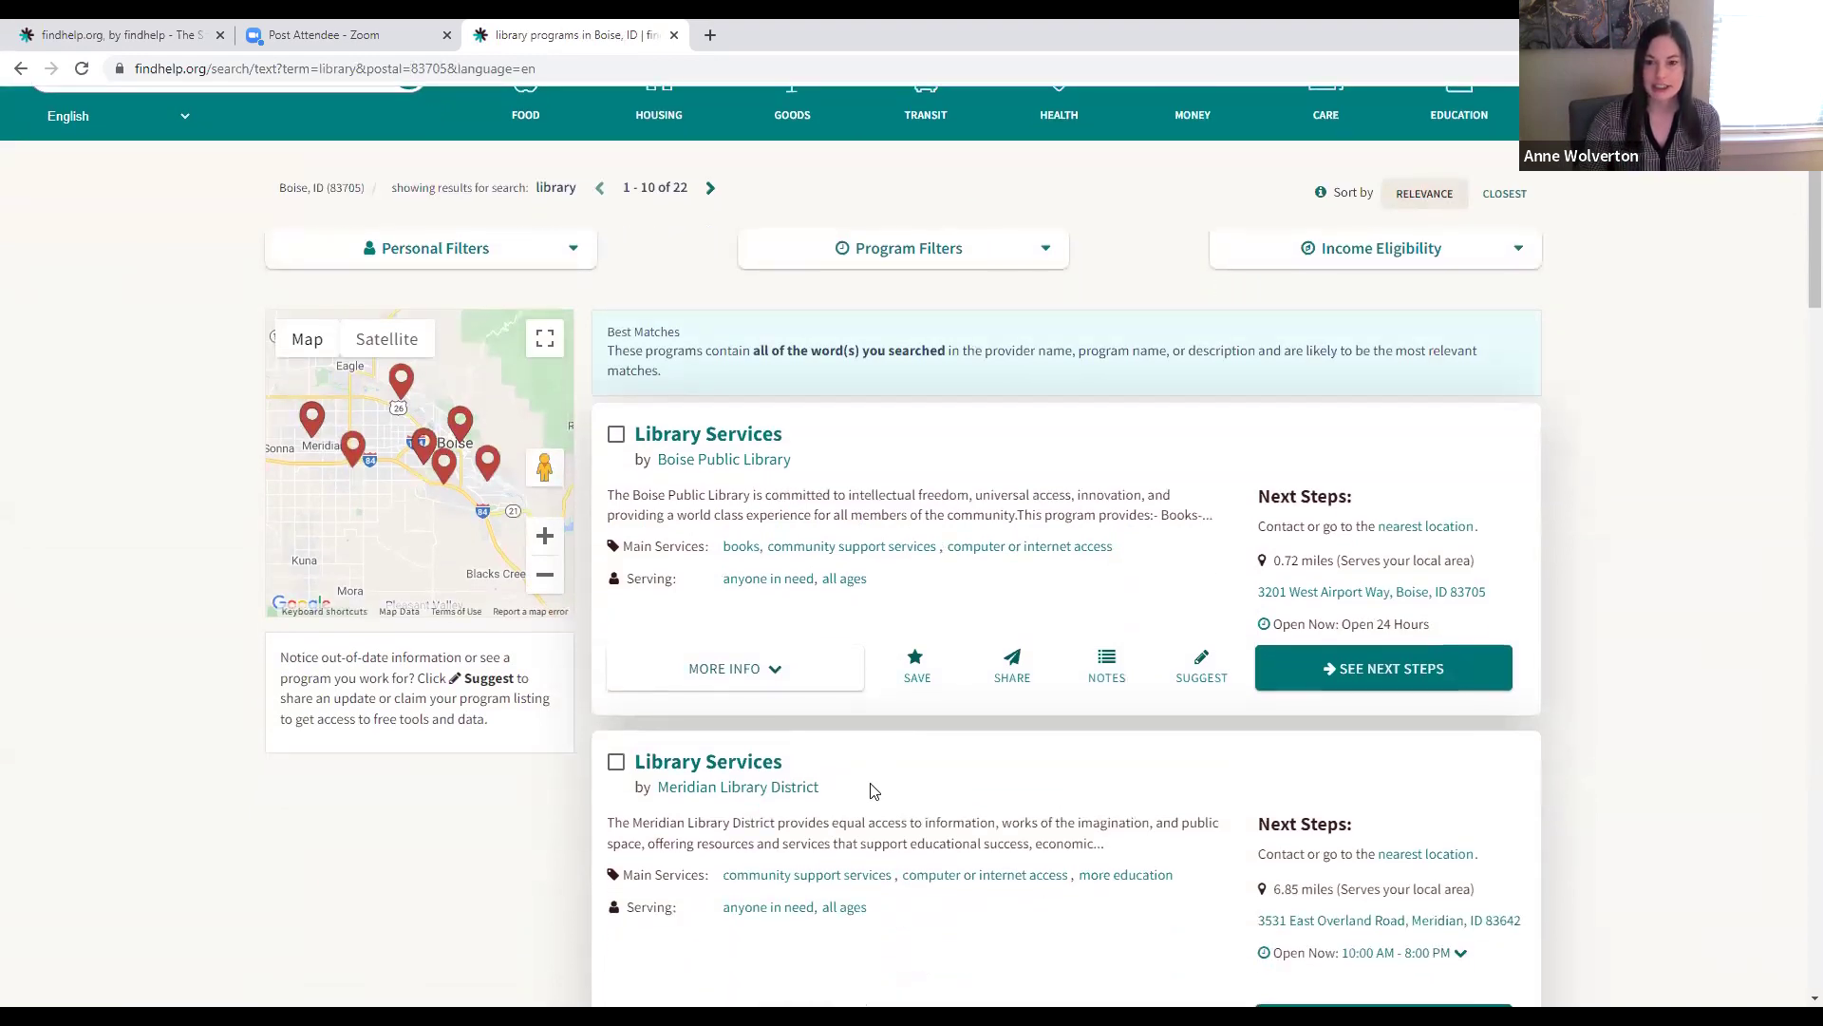
{"action": "scroll", "coordinate": [873, 788], "scroll_direction": "down", "scroll_amount": 1}
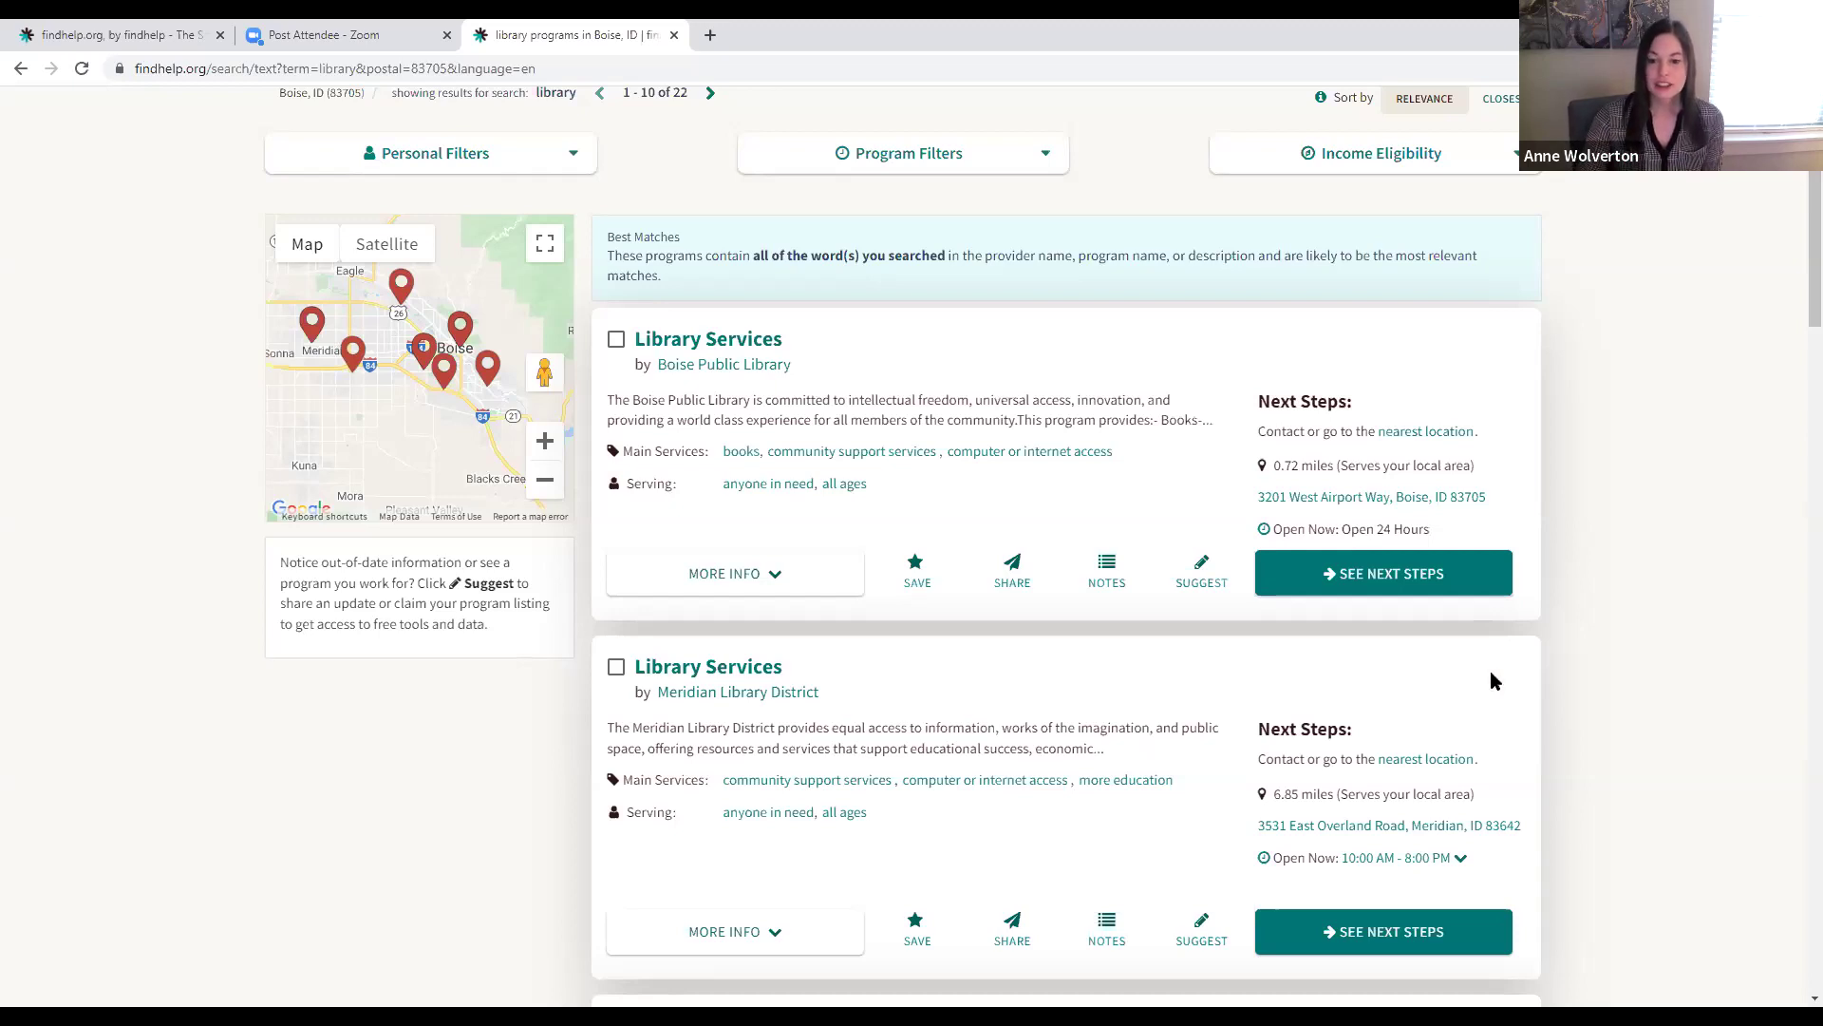
{"action": "scroll", "coordinate": [1491, 672], "scroll_direction": "down", "scroll_amount": 8}
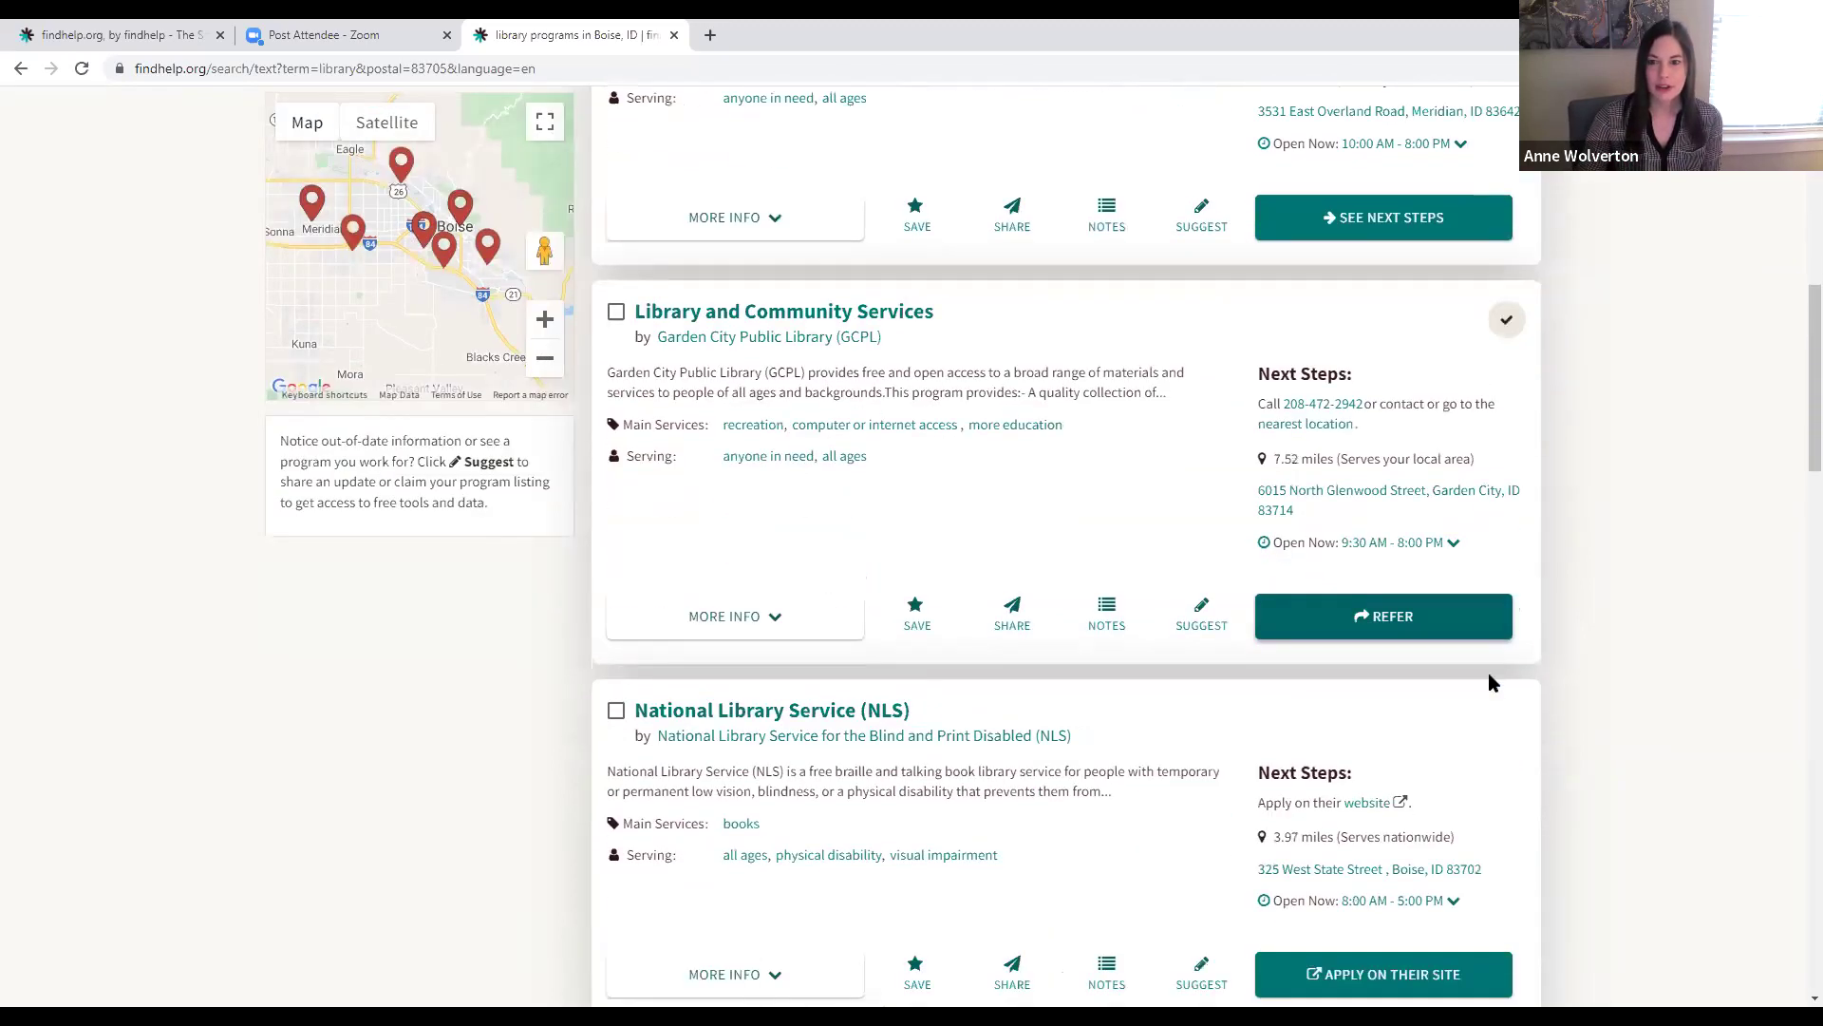
{"action": "scroll", "coordinate": [1489, 676], "scroll_direction": "down", "scroll_amount": 2}
{"action": "scroll", "coordinate": [1491, 674], "scroll_direction": "down", "scroll_amount": 20}
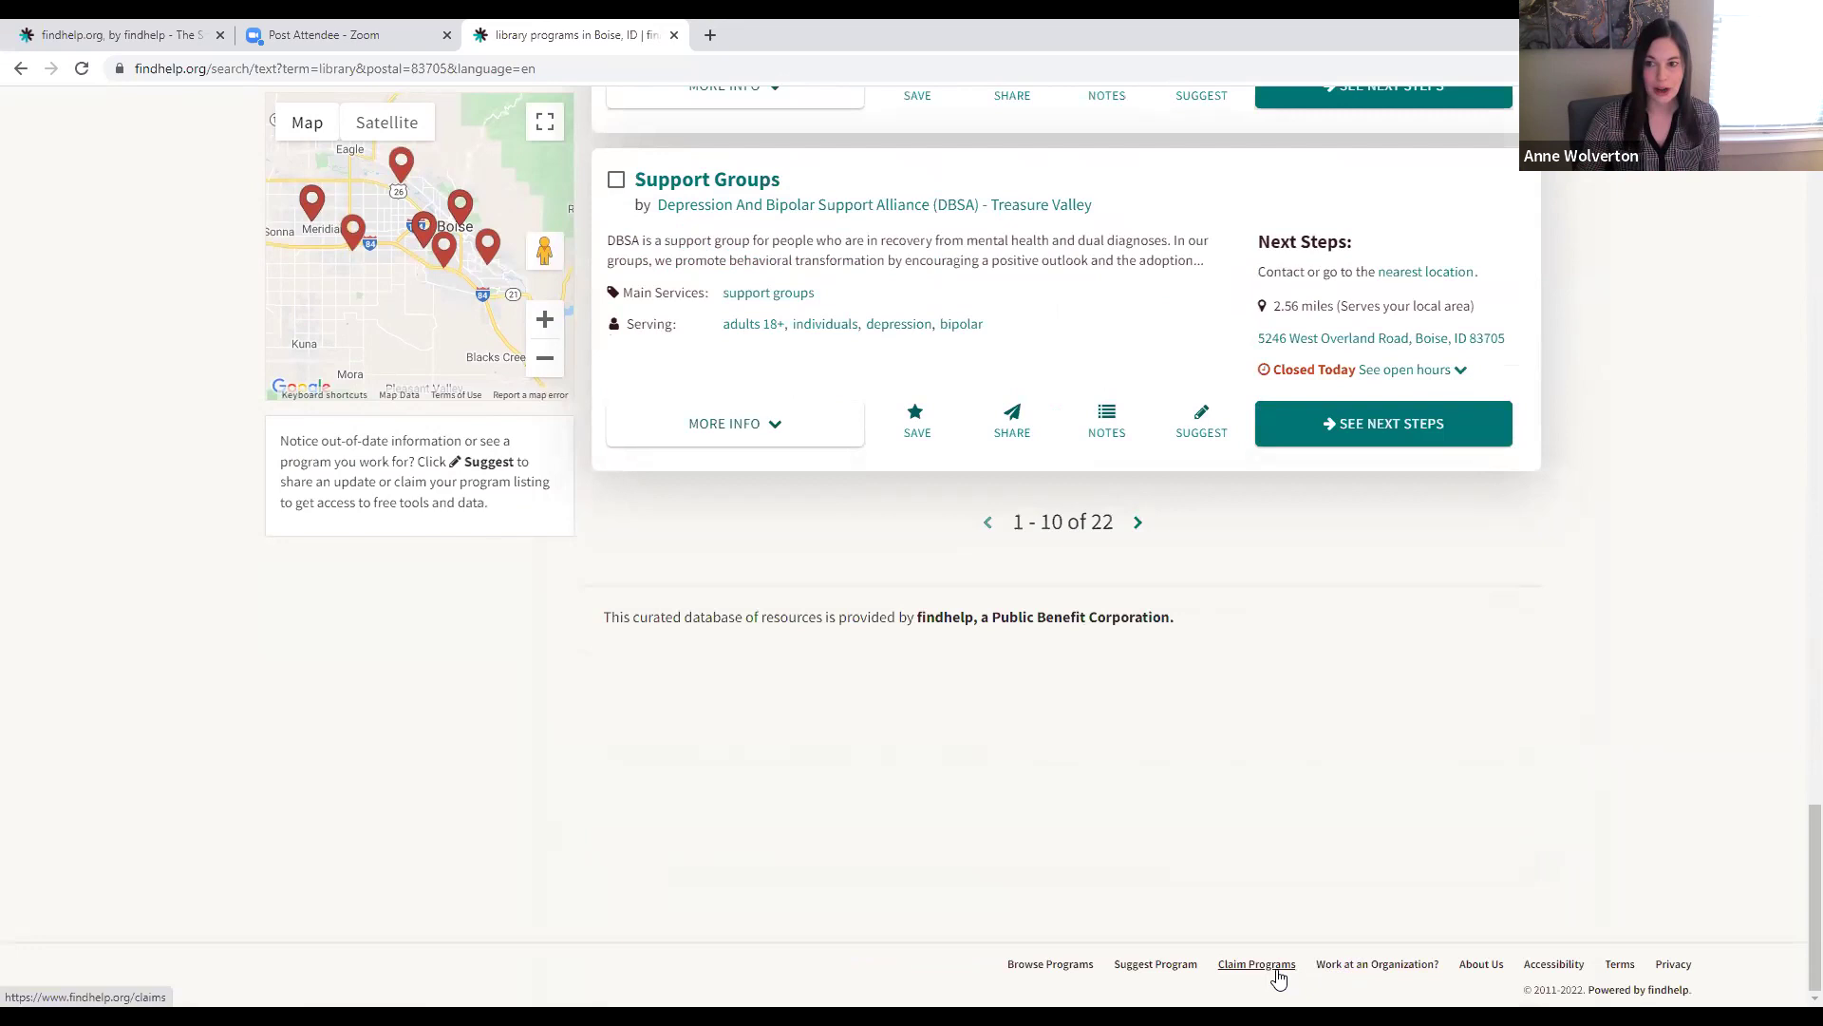
Open the Claim Programs page and search for the agency "library" with program ZIP 83705
{"action": "left_click", "coordinate": [1257, 964]}
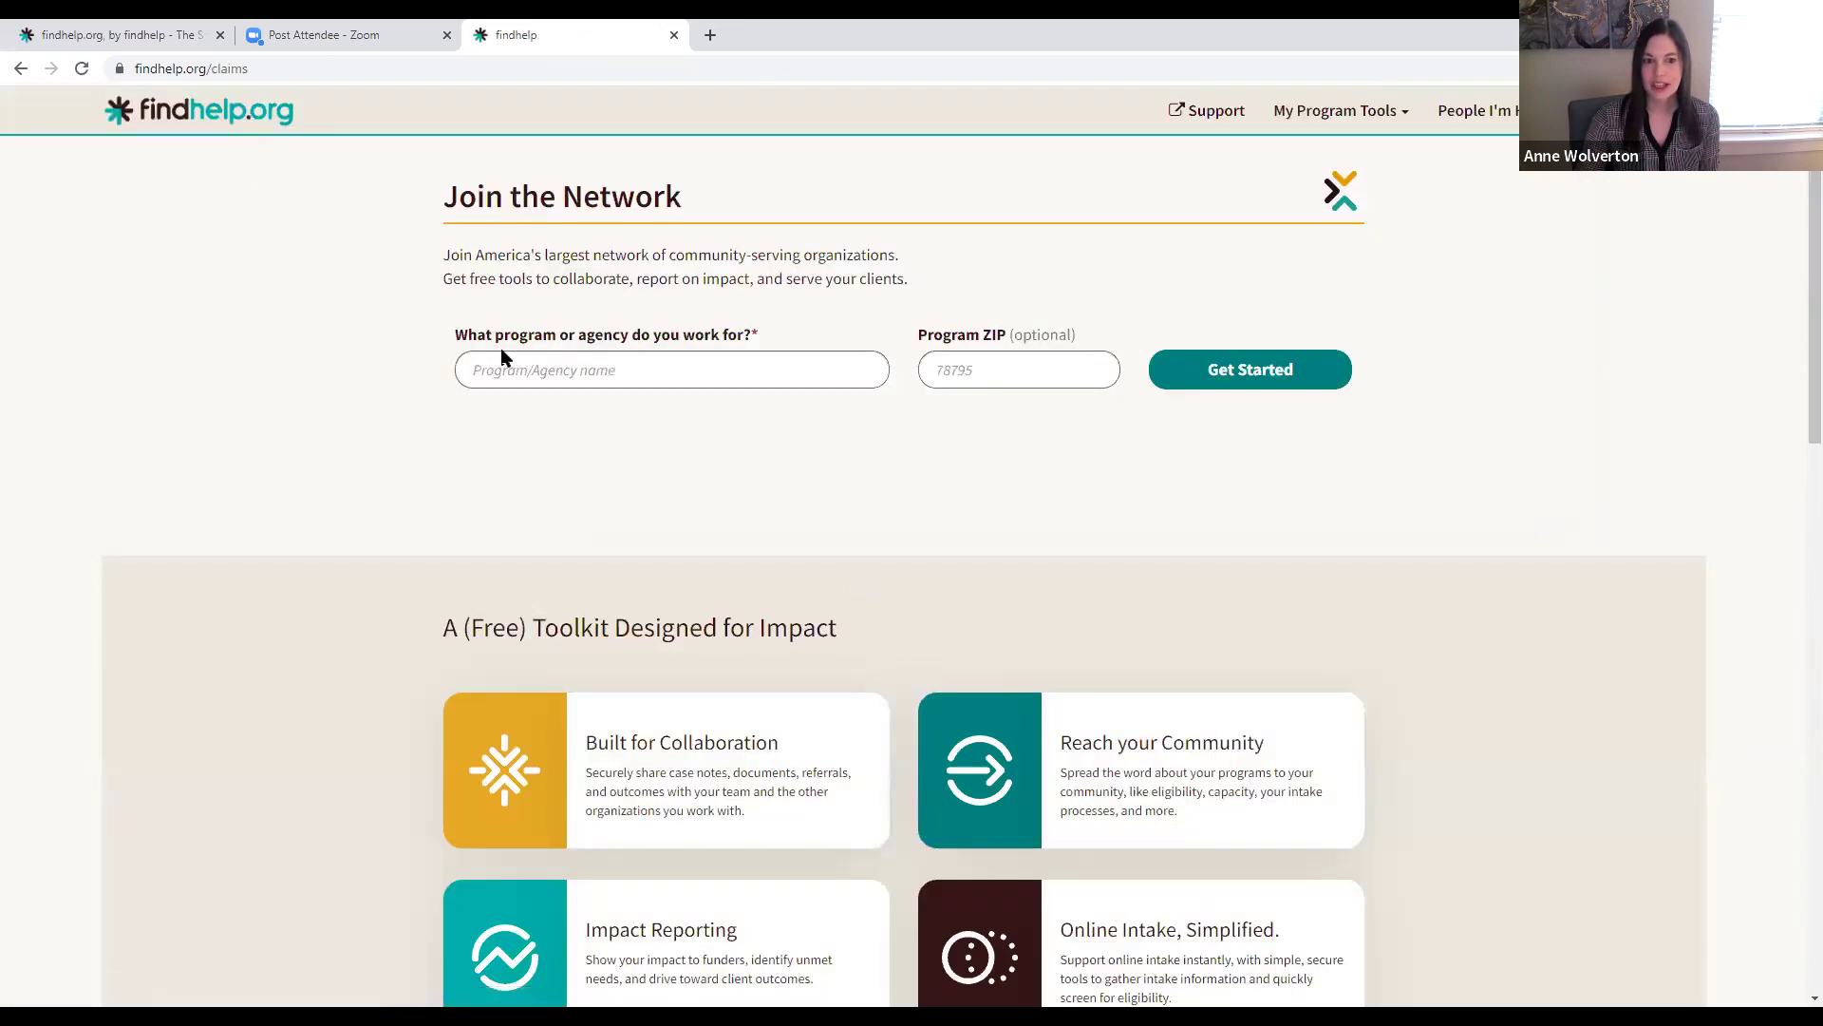
{"action": "left_click", "coordinate": [667, 359]}
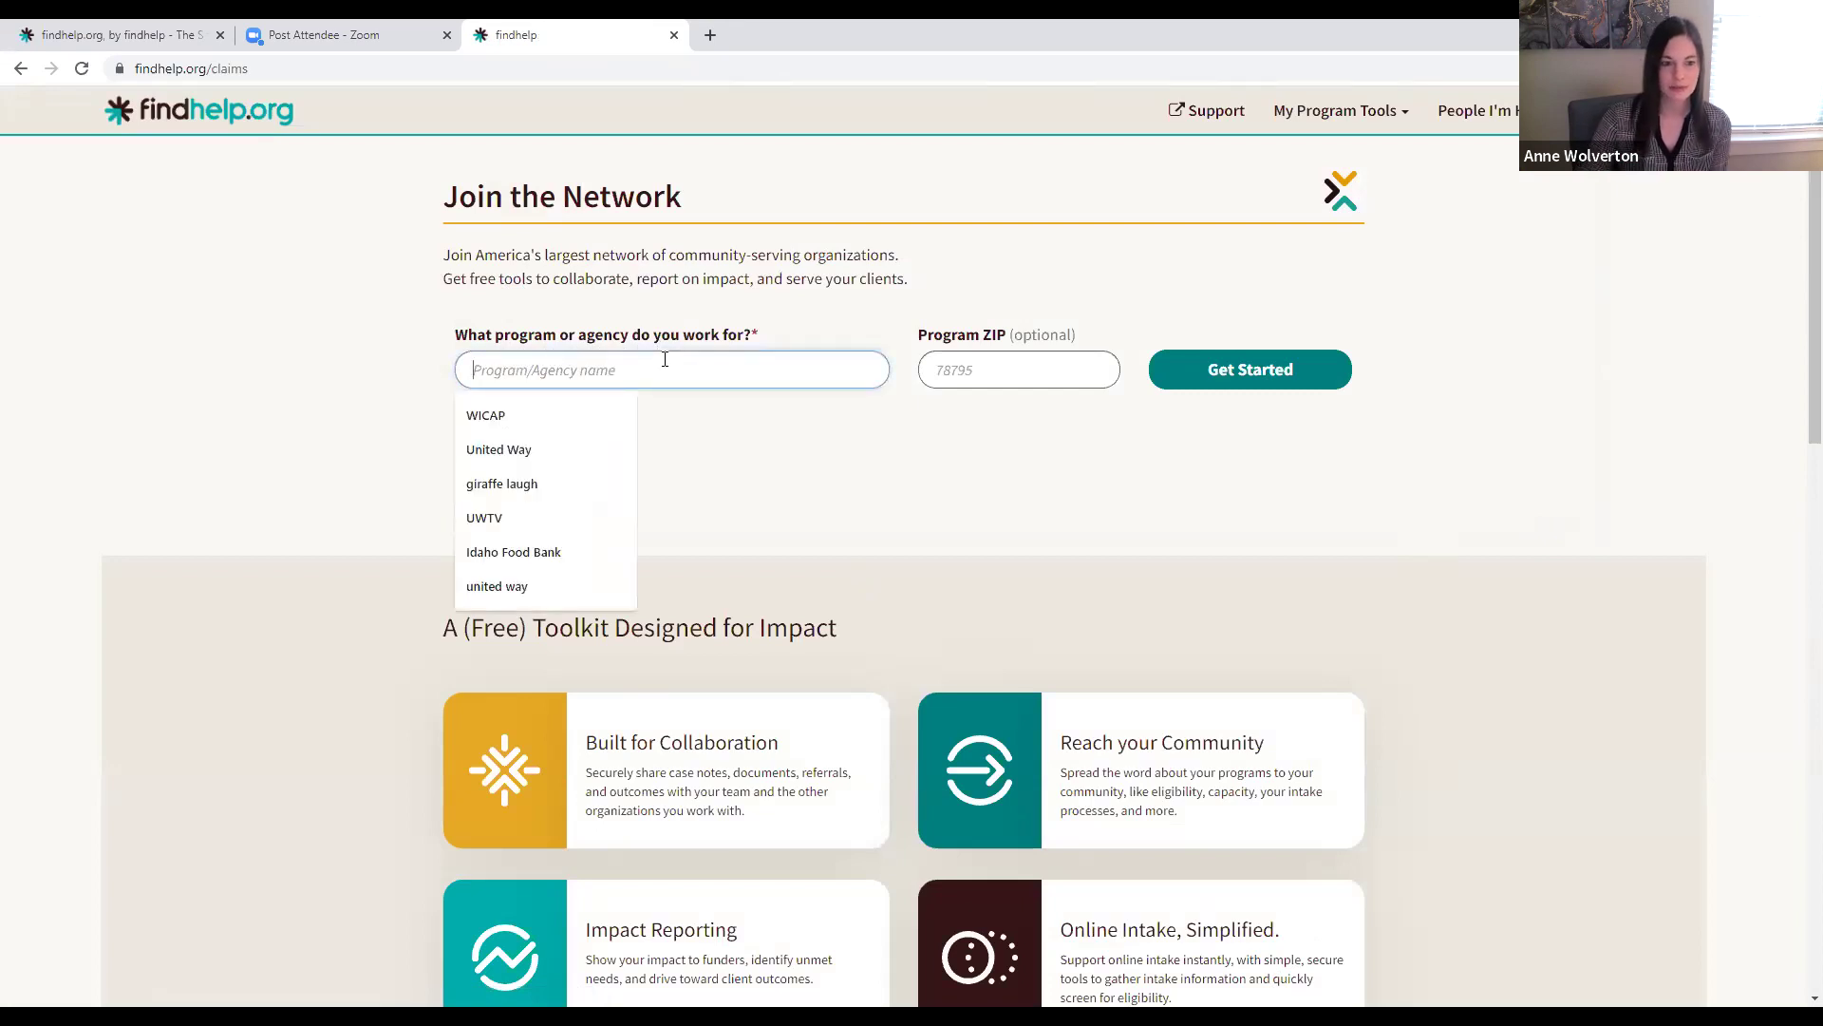
{"action": "type", "text": "Iibra"}
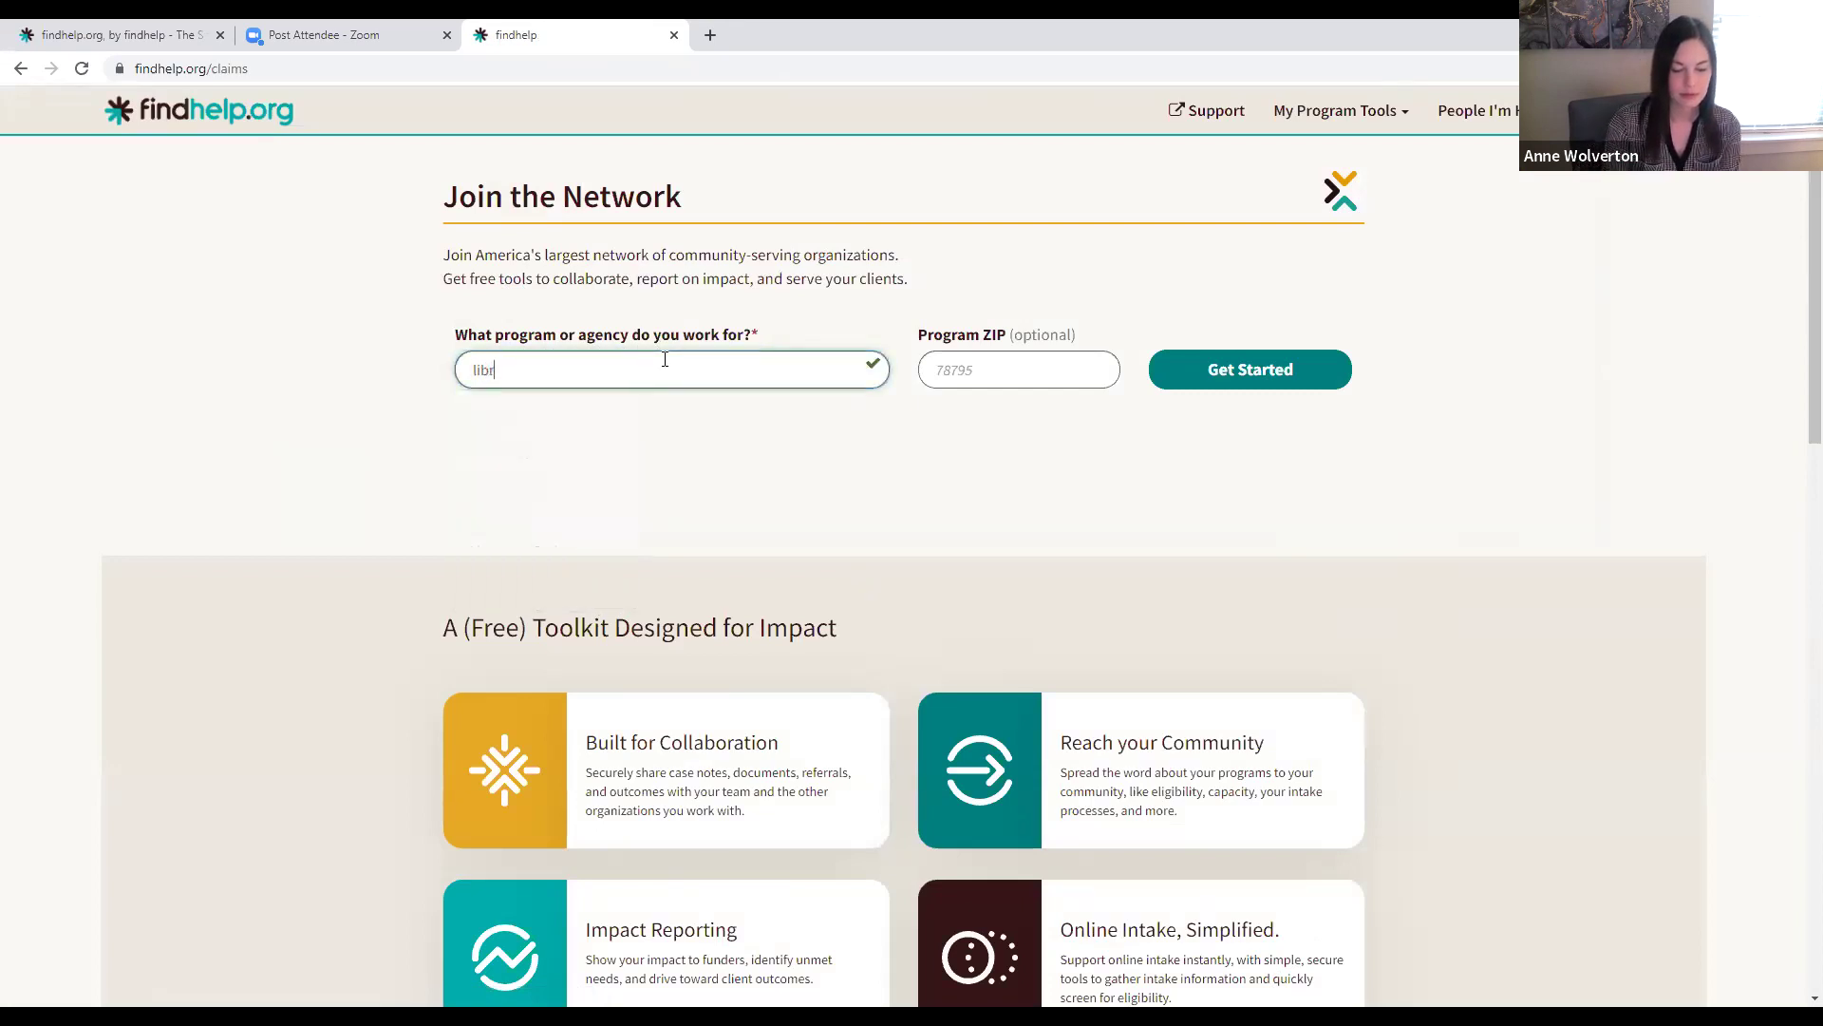
{"action": "type", "text": "ry"}
{"action": "key", "text": "Tab"}
{"action": "type", "text": "83705"}
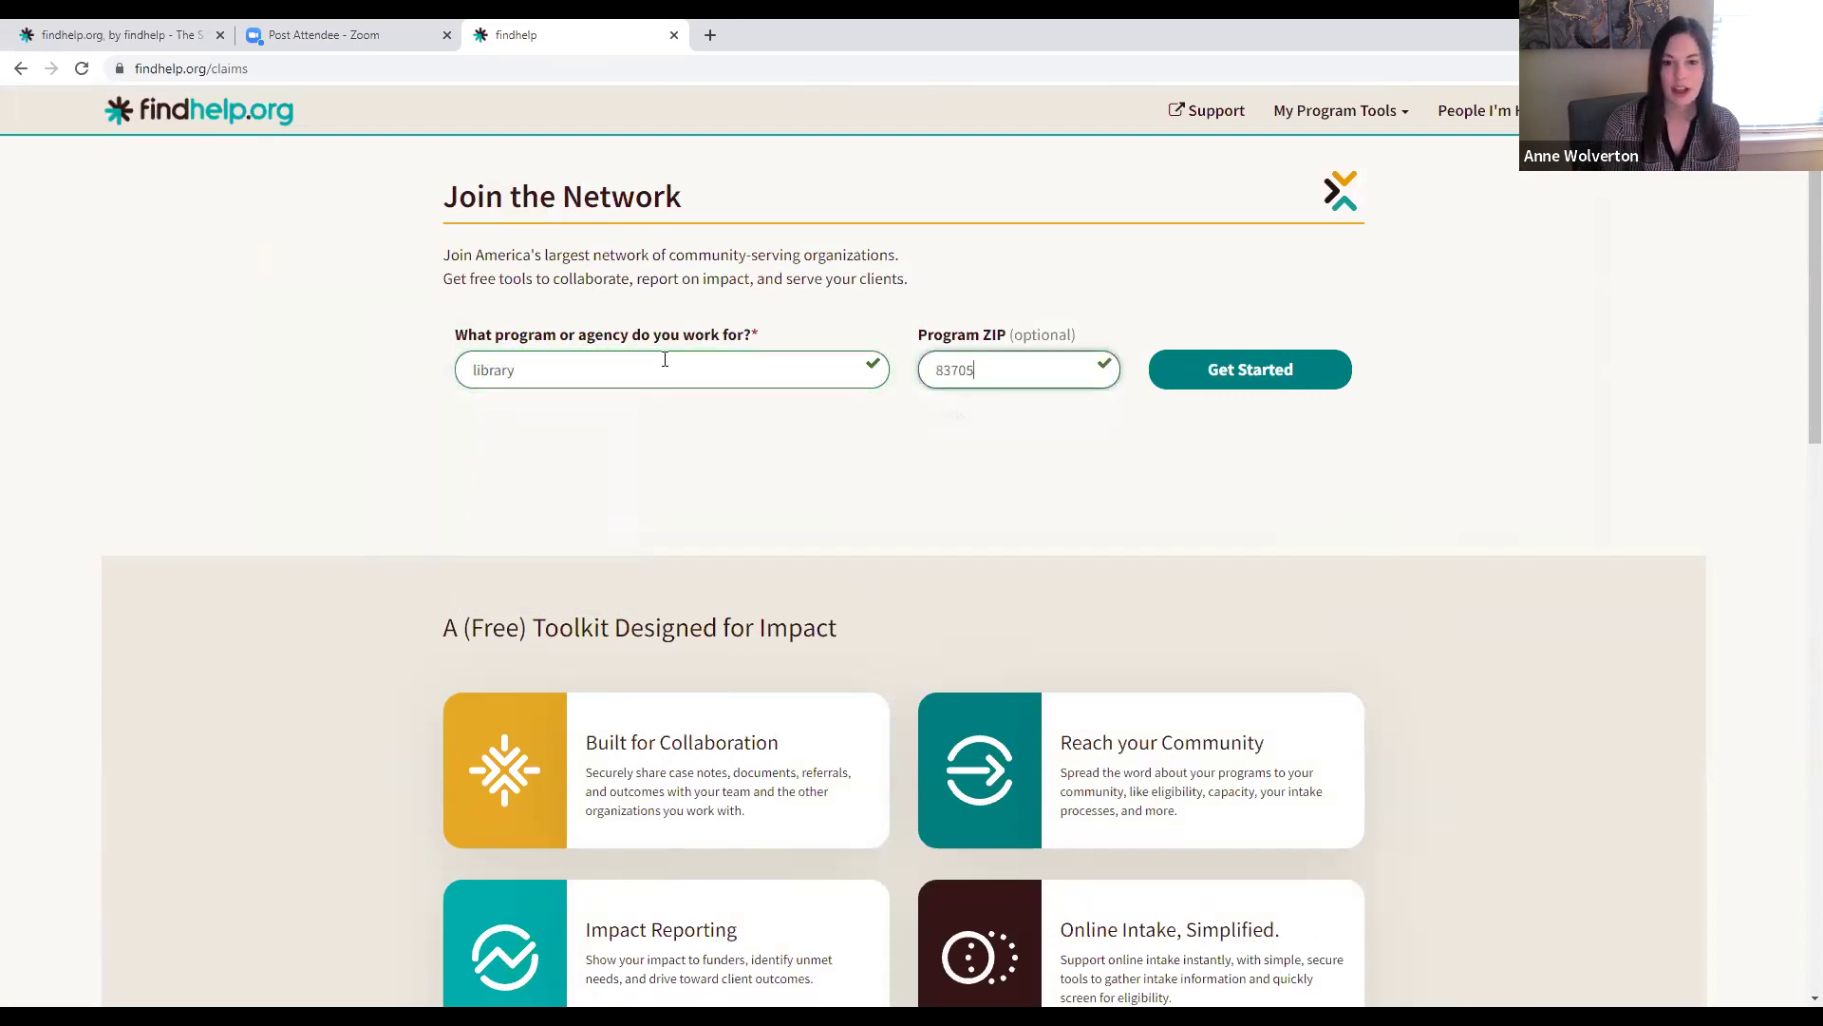
{"action": "key", "text": "Return"}
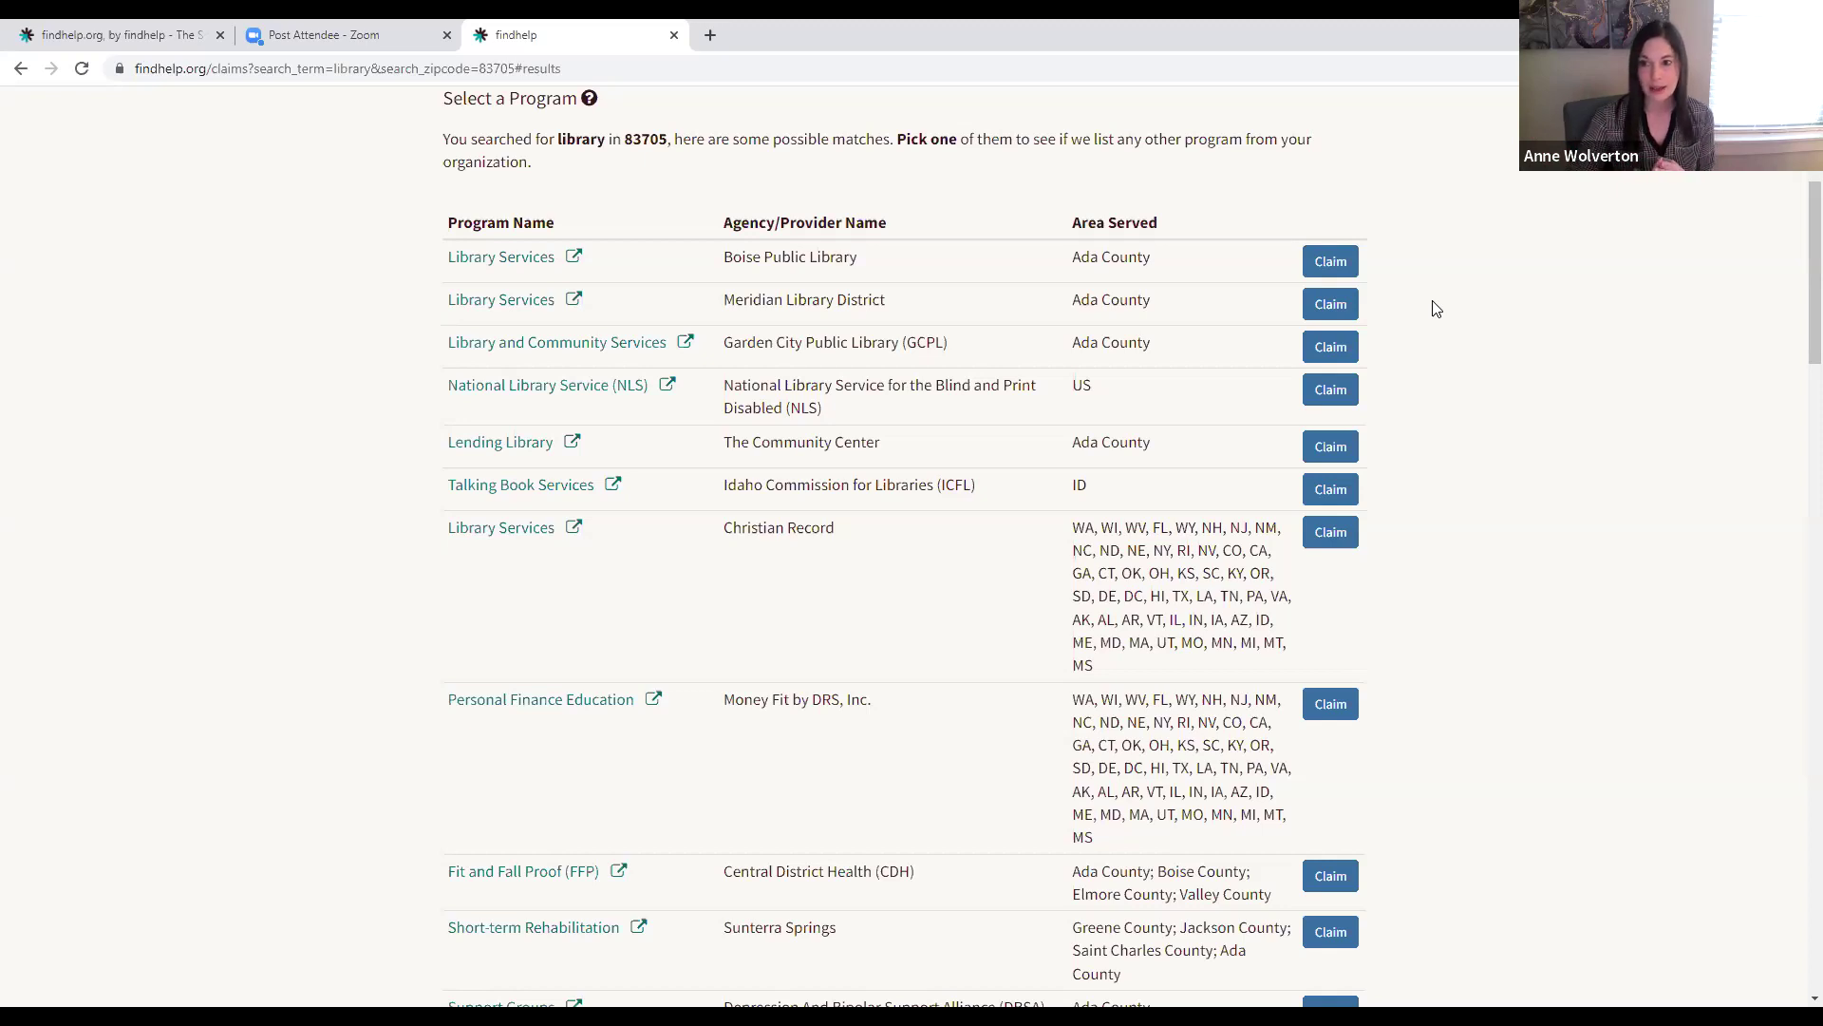
Look through the claimable program matches, the Having Trouble help box, the free toolkit overview and the Learn More links
{"action": "scroll", "coordinate": [1439, 303], "scroll_direction": "down", "scroll_amount": 2}
{"action": "scroll", "coordinate": [1441, 302], "scroll_direction": "up", "scroll_amount": 6}
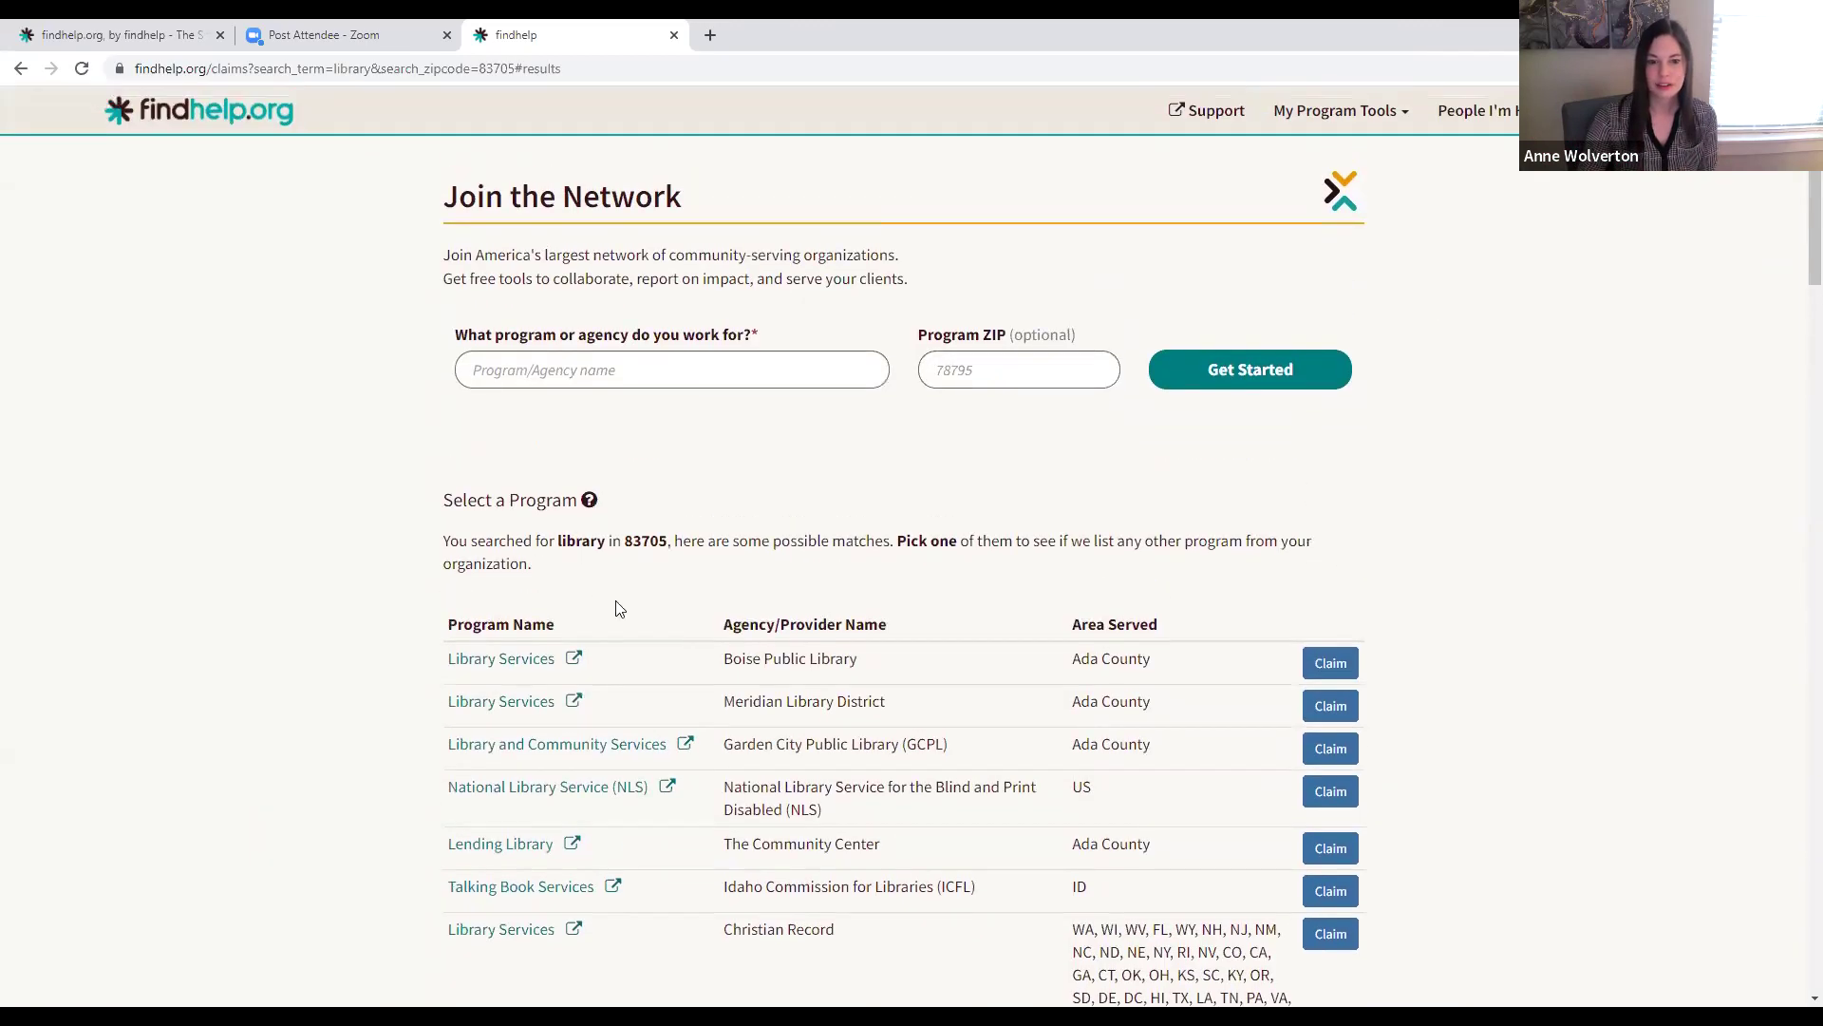
{"action": "scroll", "coordinate": [1489, 598], "scroll_direction": "down", "scroll_amount": 5}
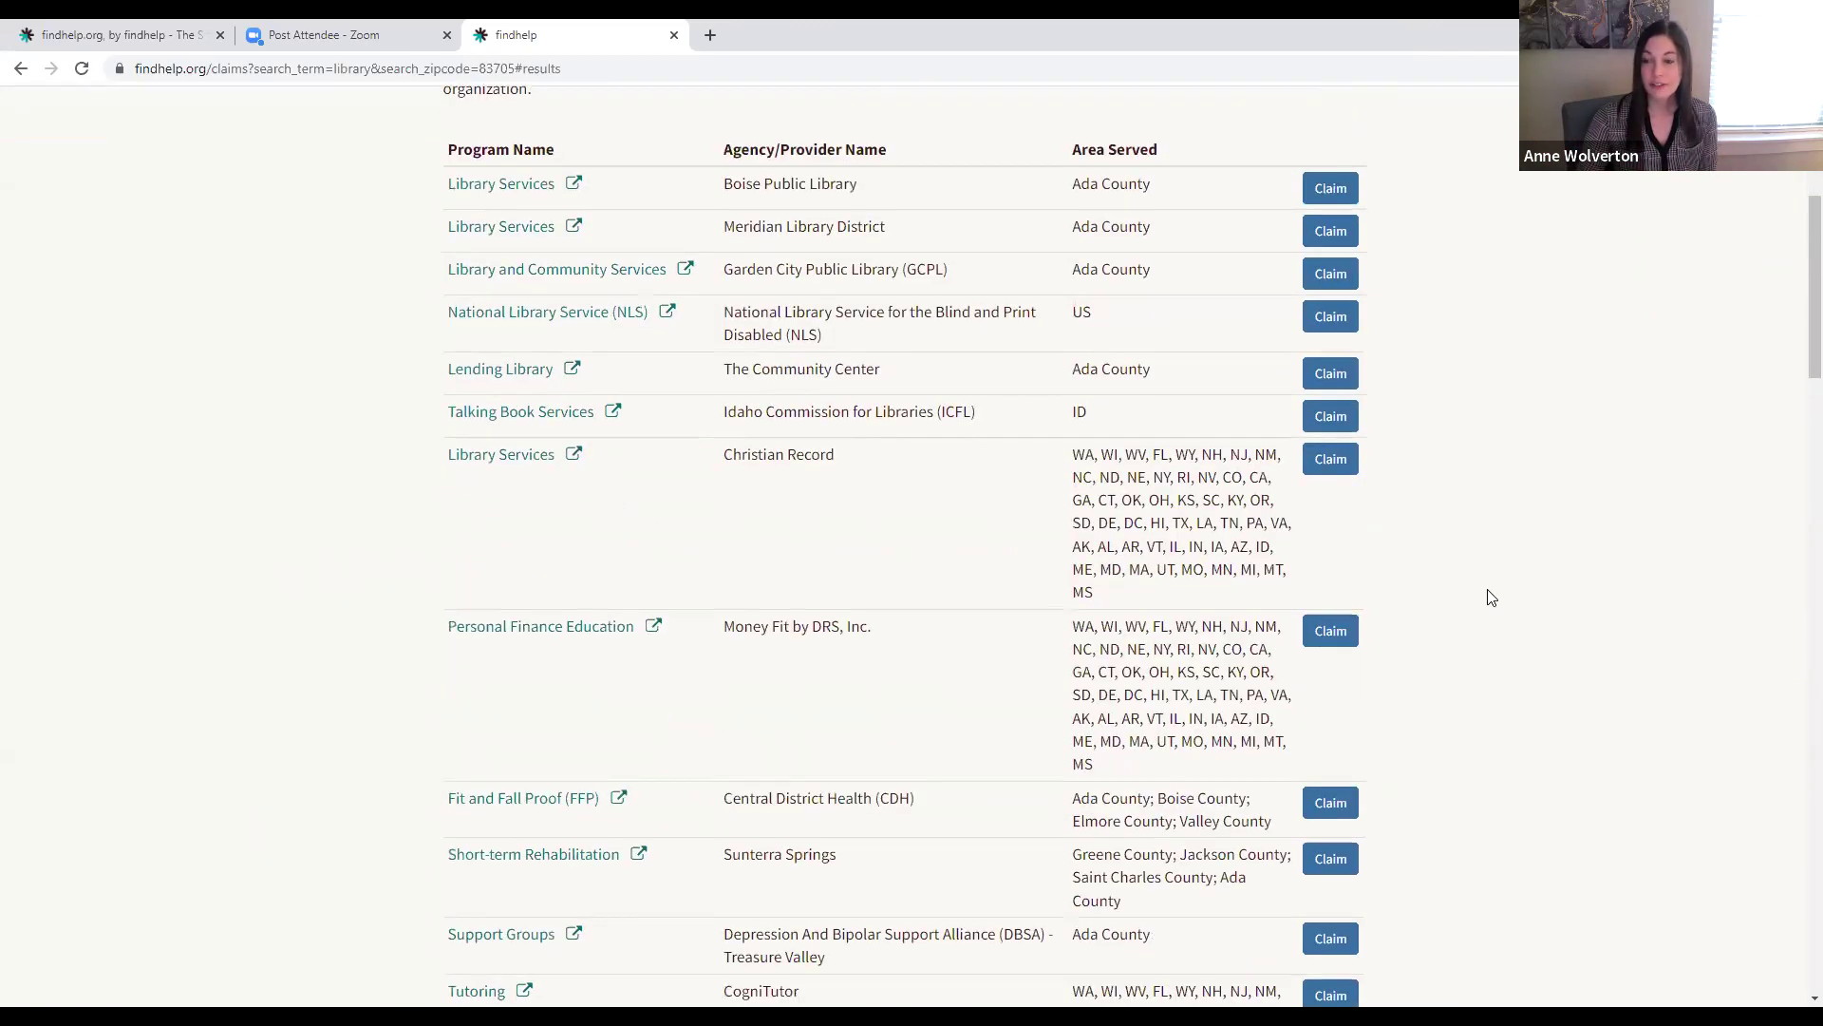
{"action": "scroll", "coordinate": [1490, 597], "scroll_direction": "down", "scroll_amount": 10}
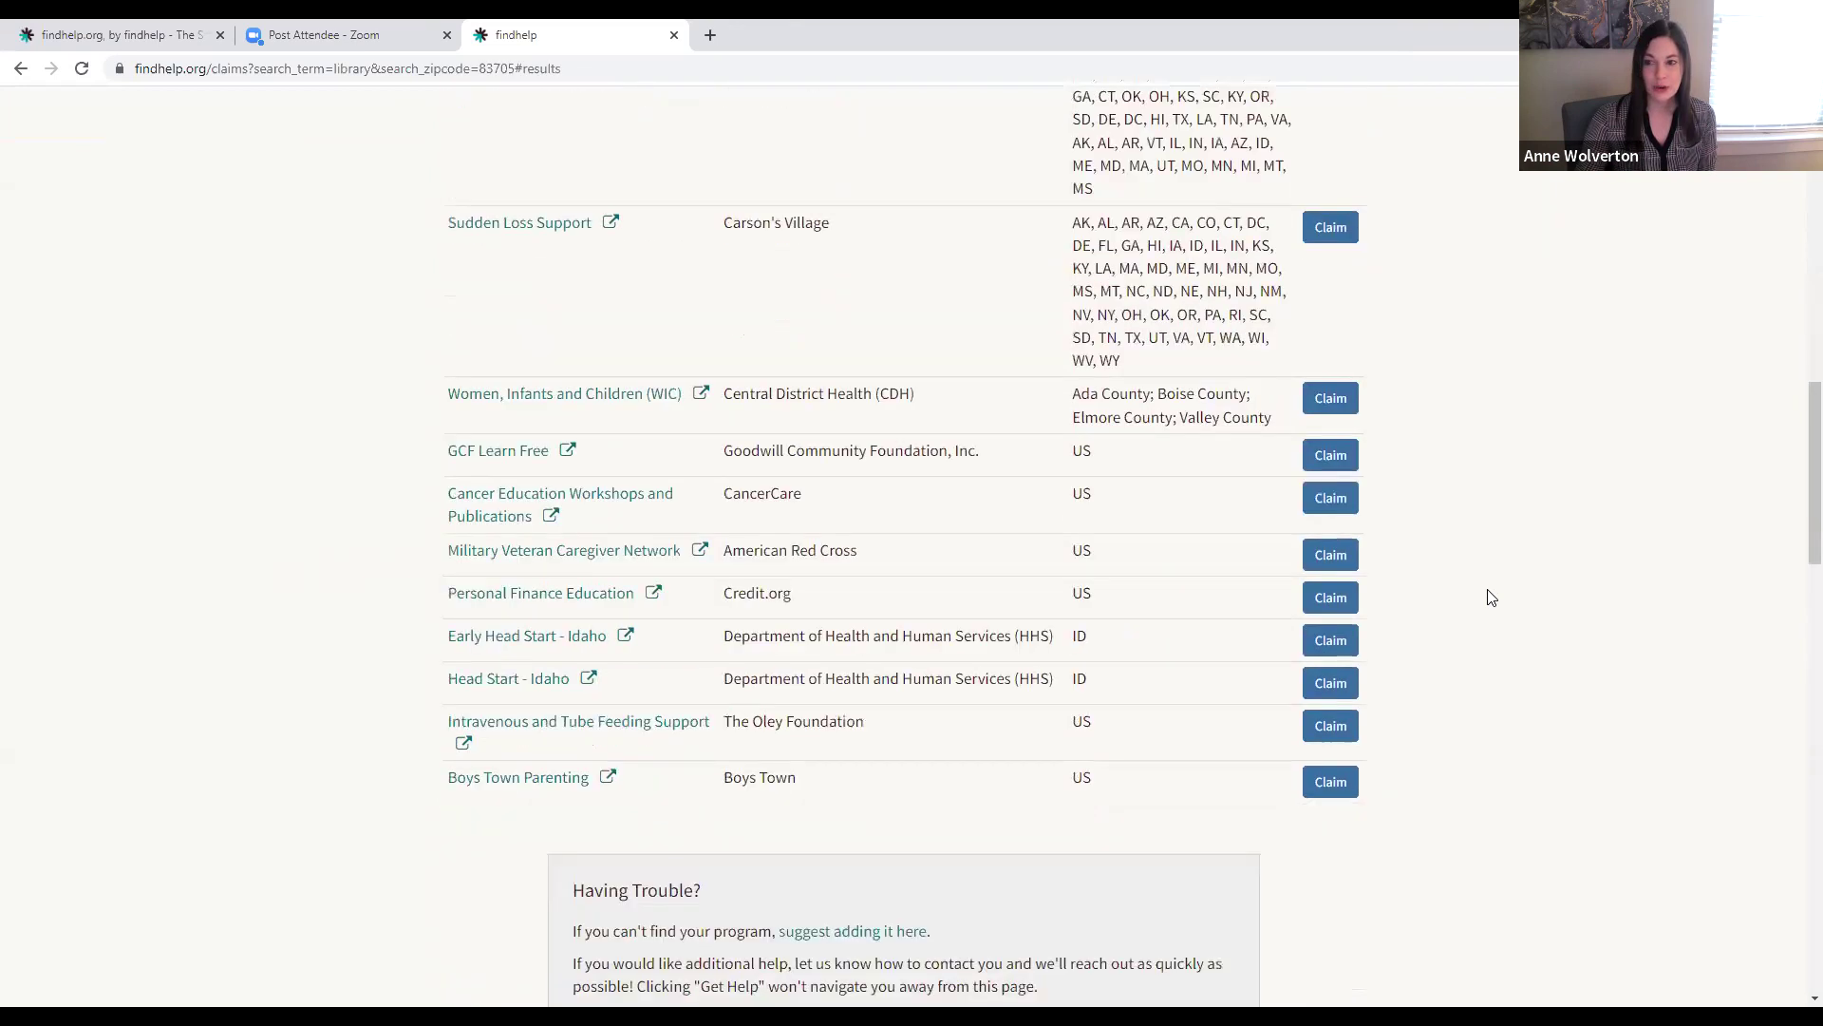
{"action": "scroll", "coordinate": [1489, 596], "scroll_direction": "down", "scroll_amount": 3}
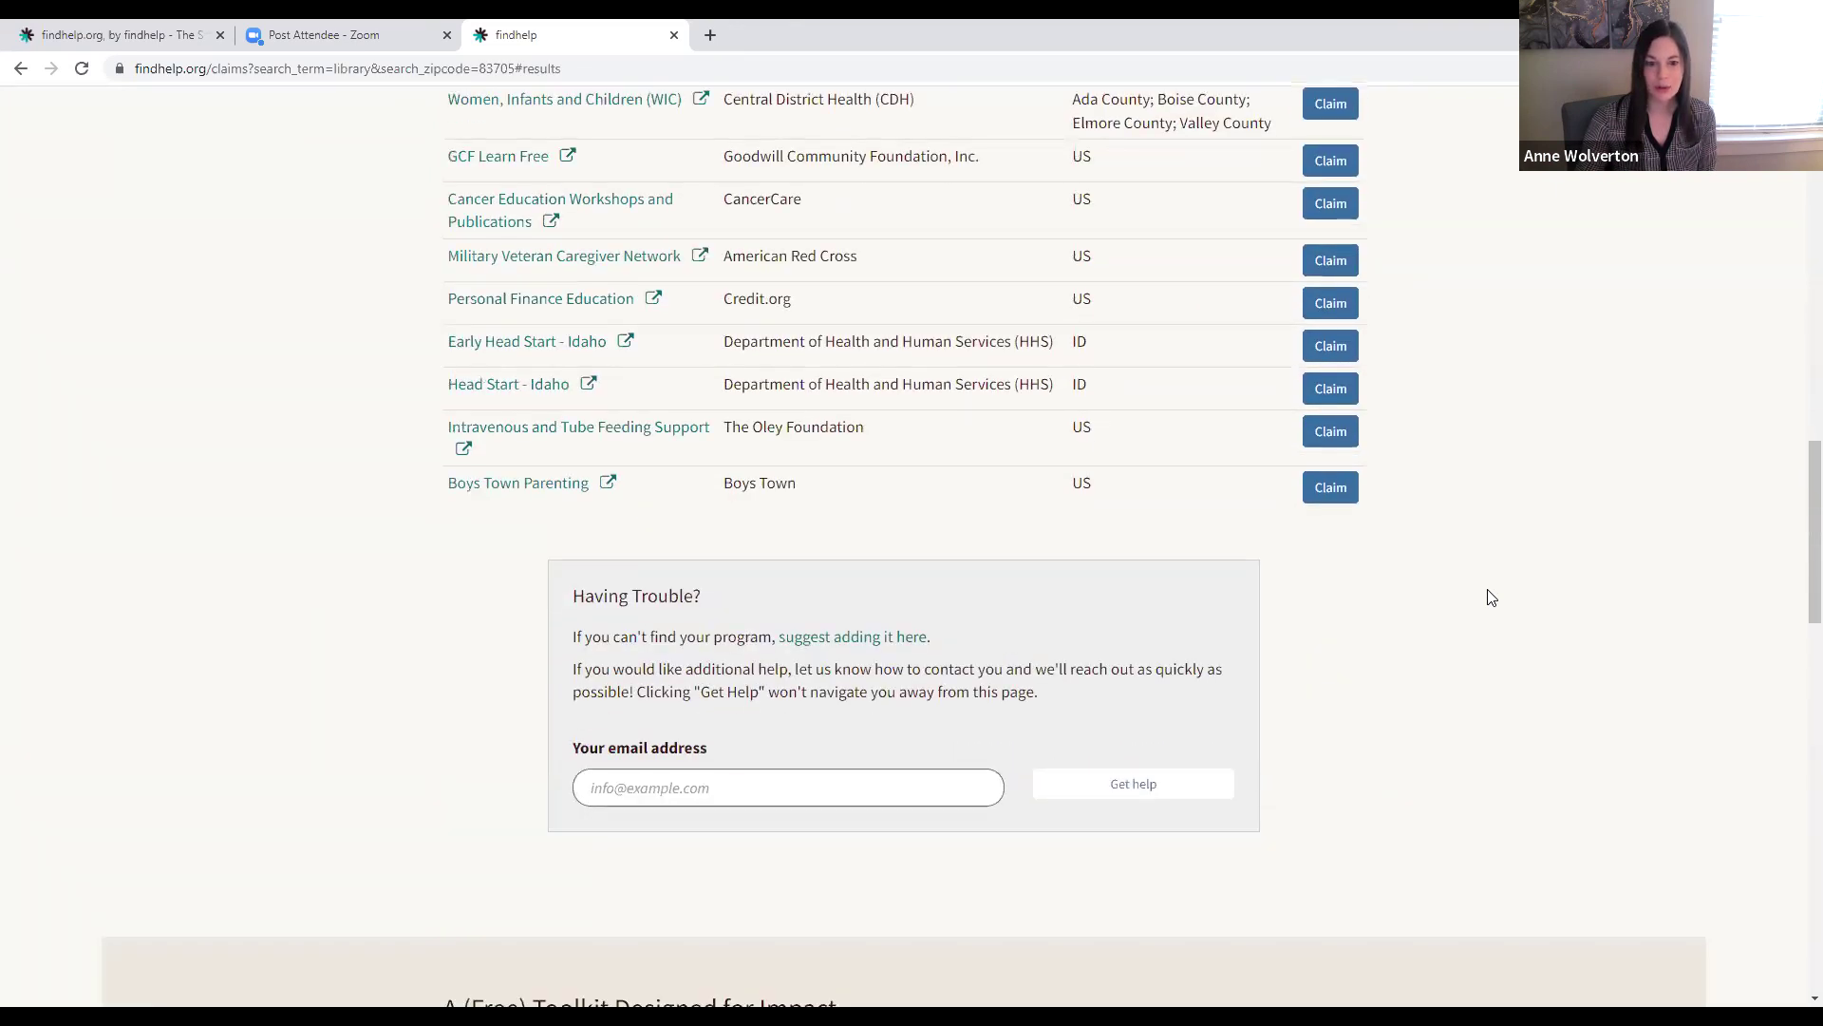
{"action": "scroll", "coordinate": [1489, 597], "scroll_direction": "down", "scroll_amount": 2}
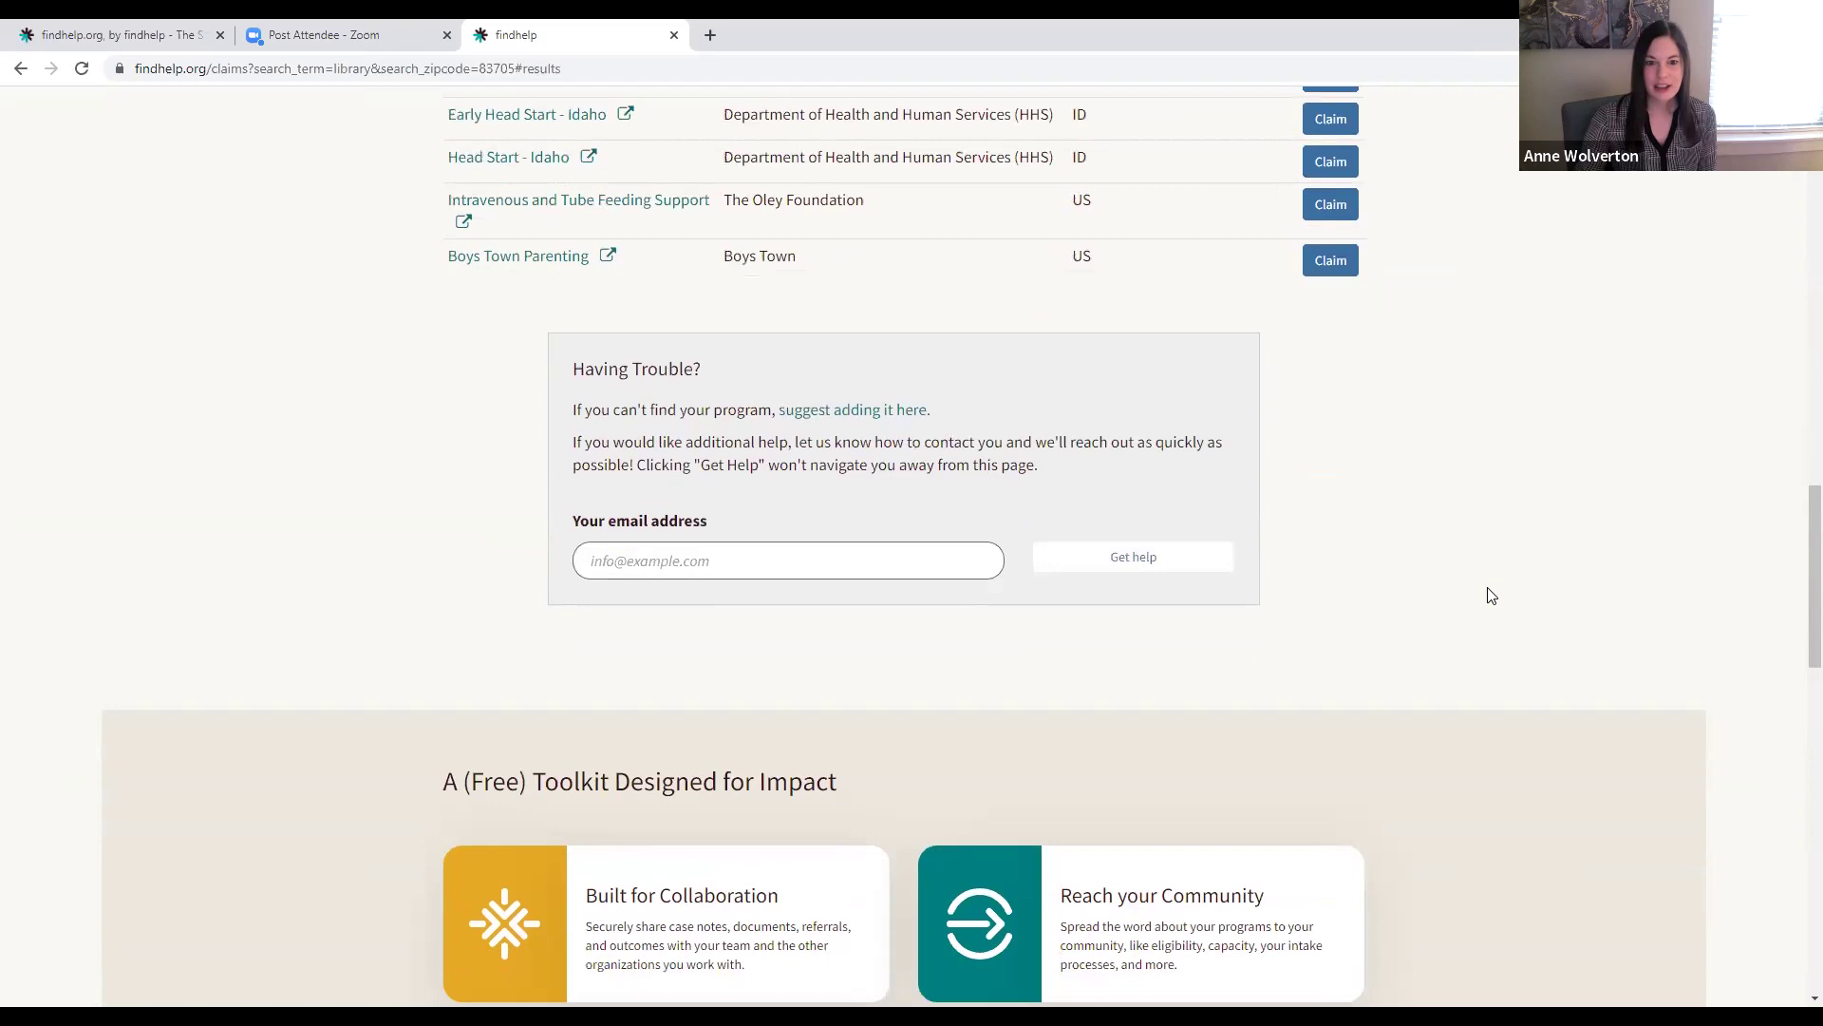
{"action": "scroll", "coordinate": [1489, 596], "scroll_direction": "down", "scroll_amount": 1}
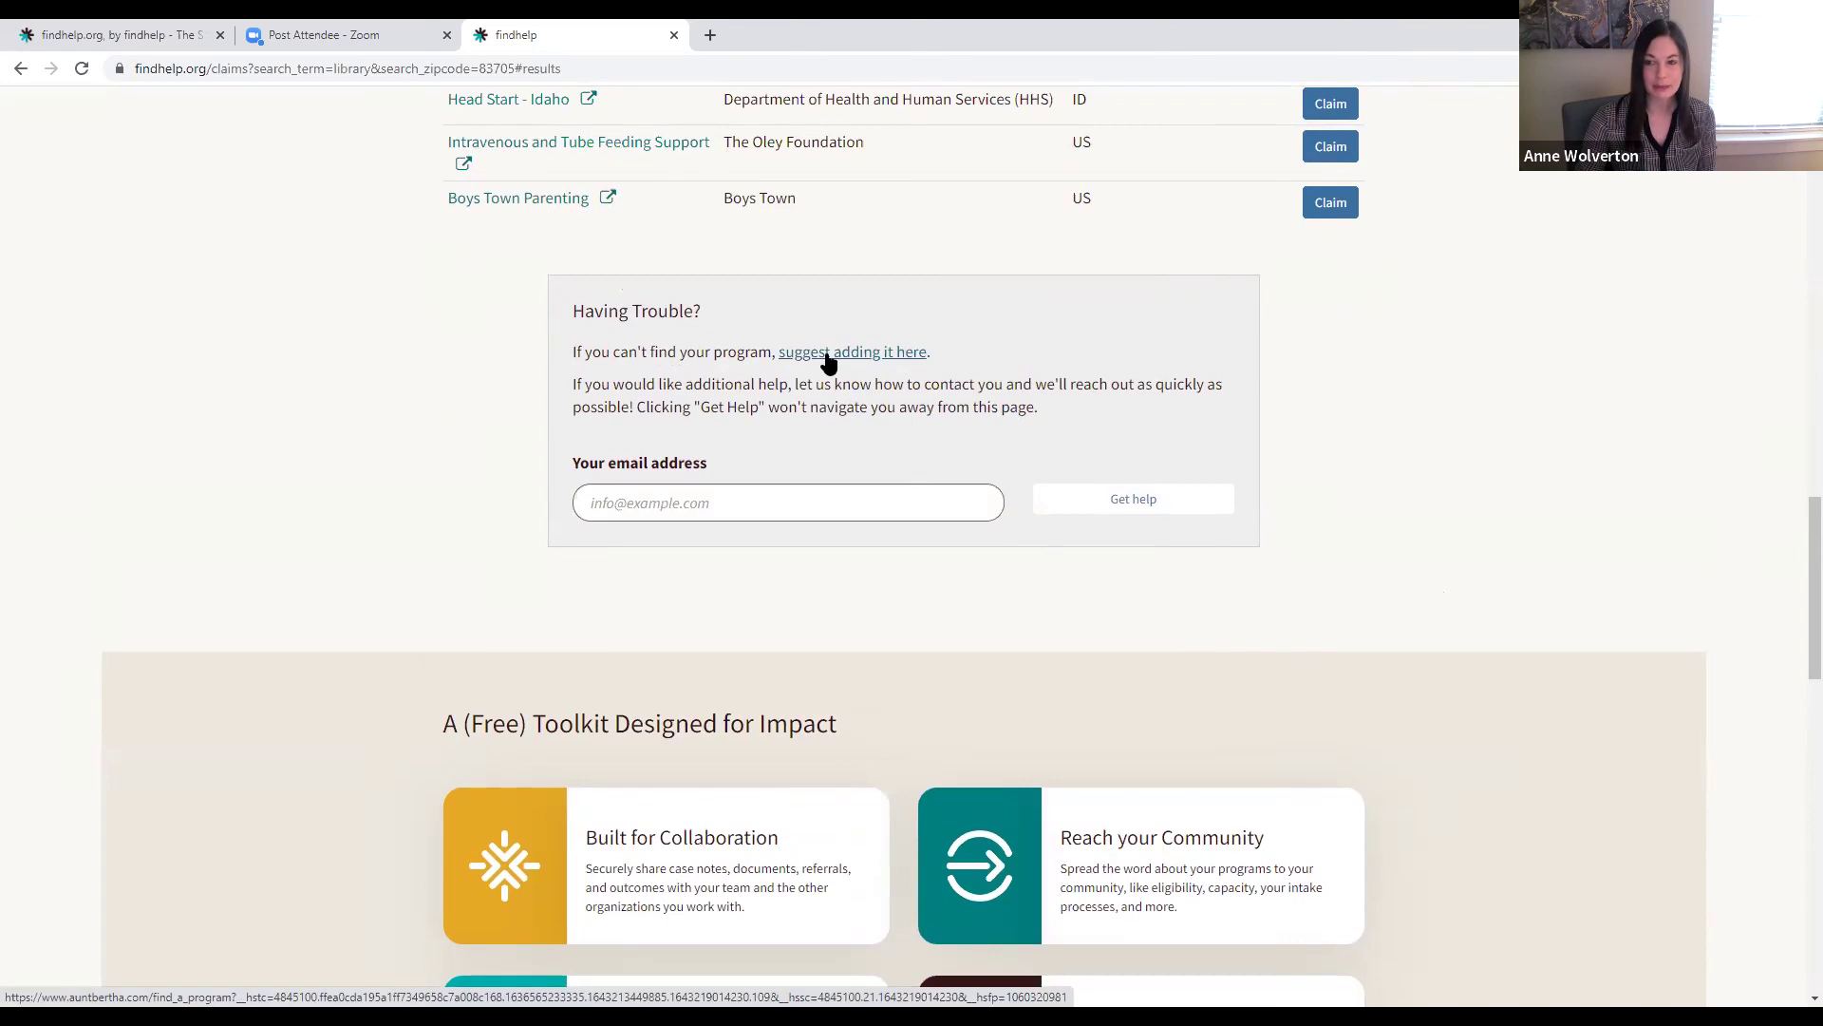
{"action": "scroll", "coordinate": [1457, 441], "scroll_direction": "down", "scroll_amount": 12}
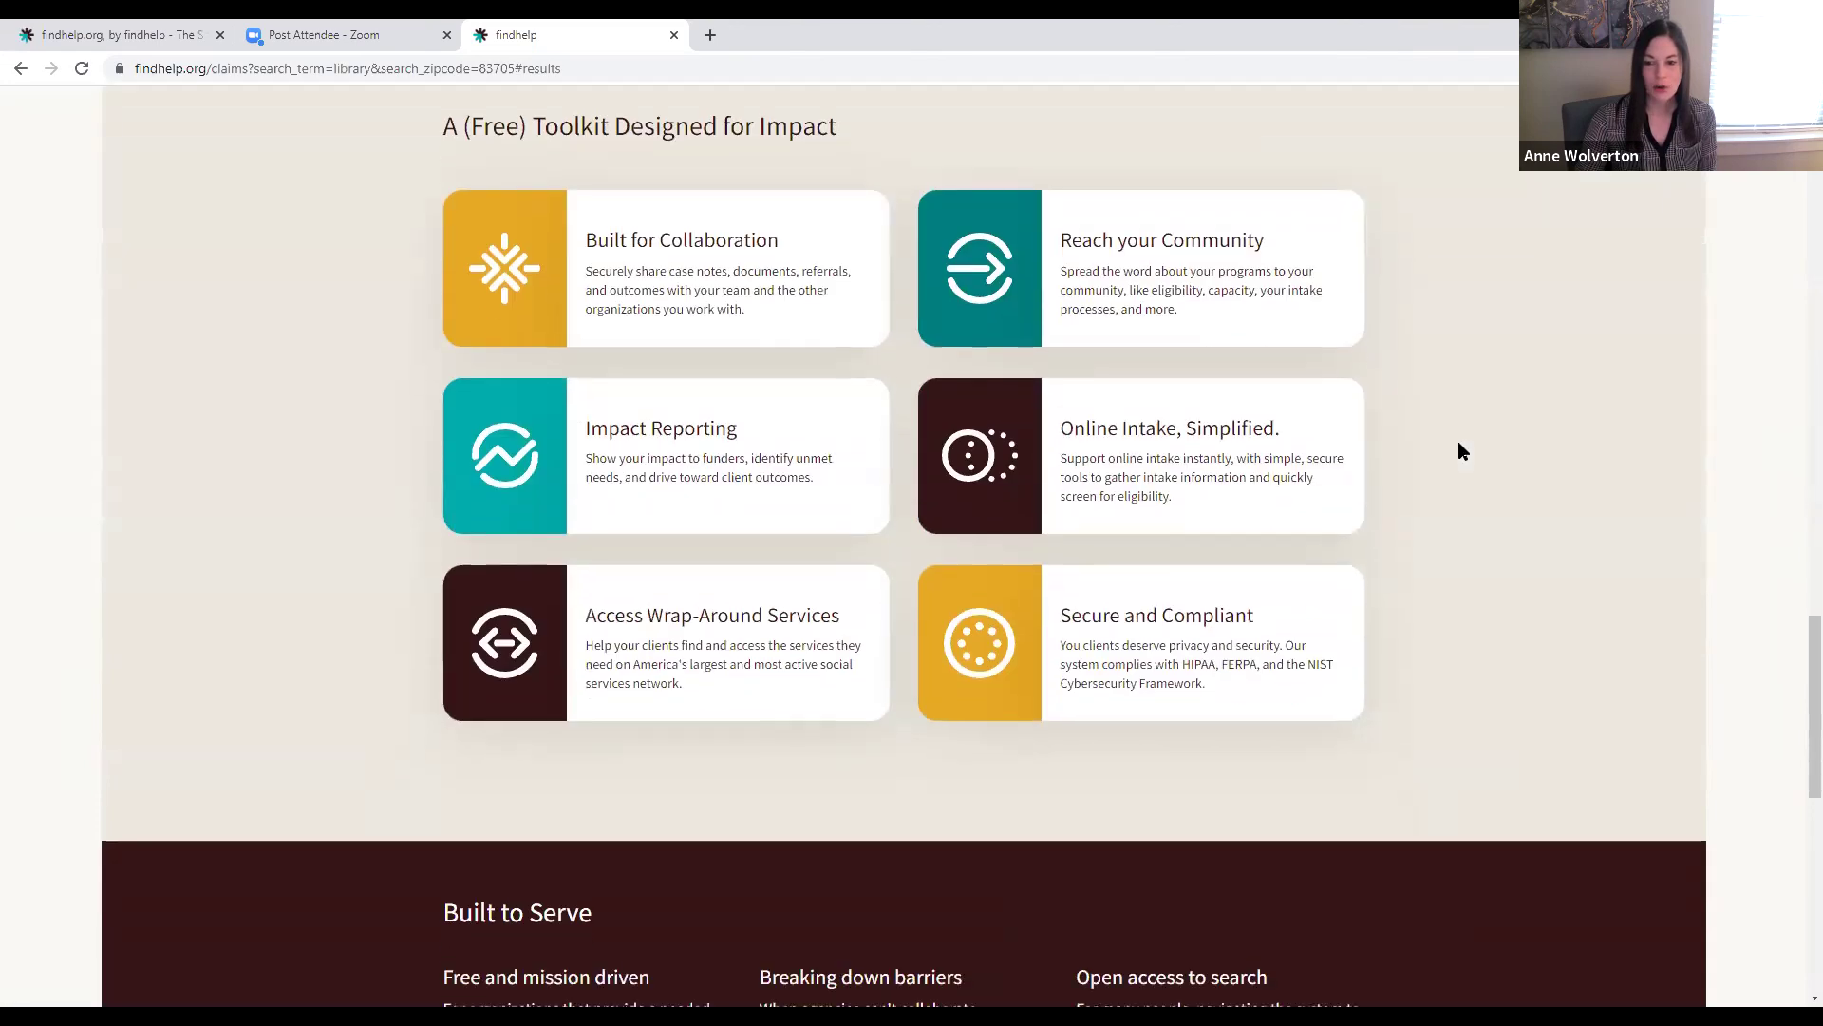
{"action": "scroll", "coordinate": [1458, 454], "scroll_direction": "down", "scroll_amount": 4}
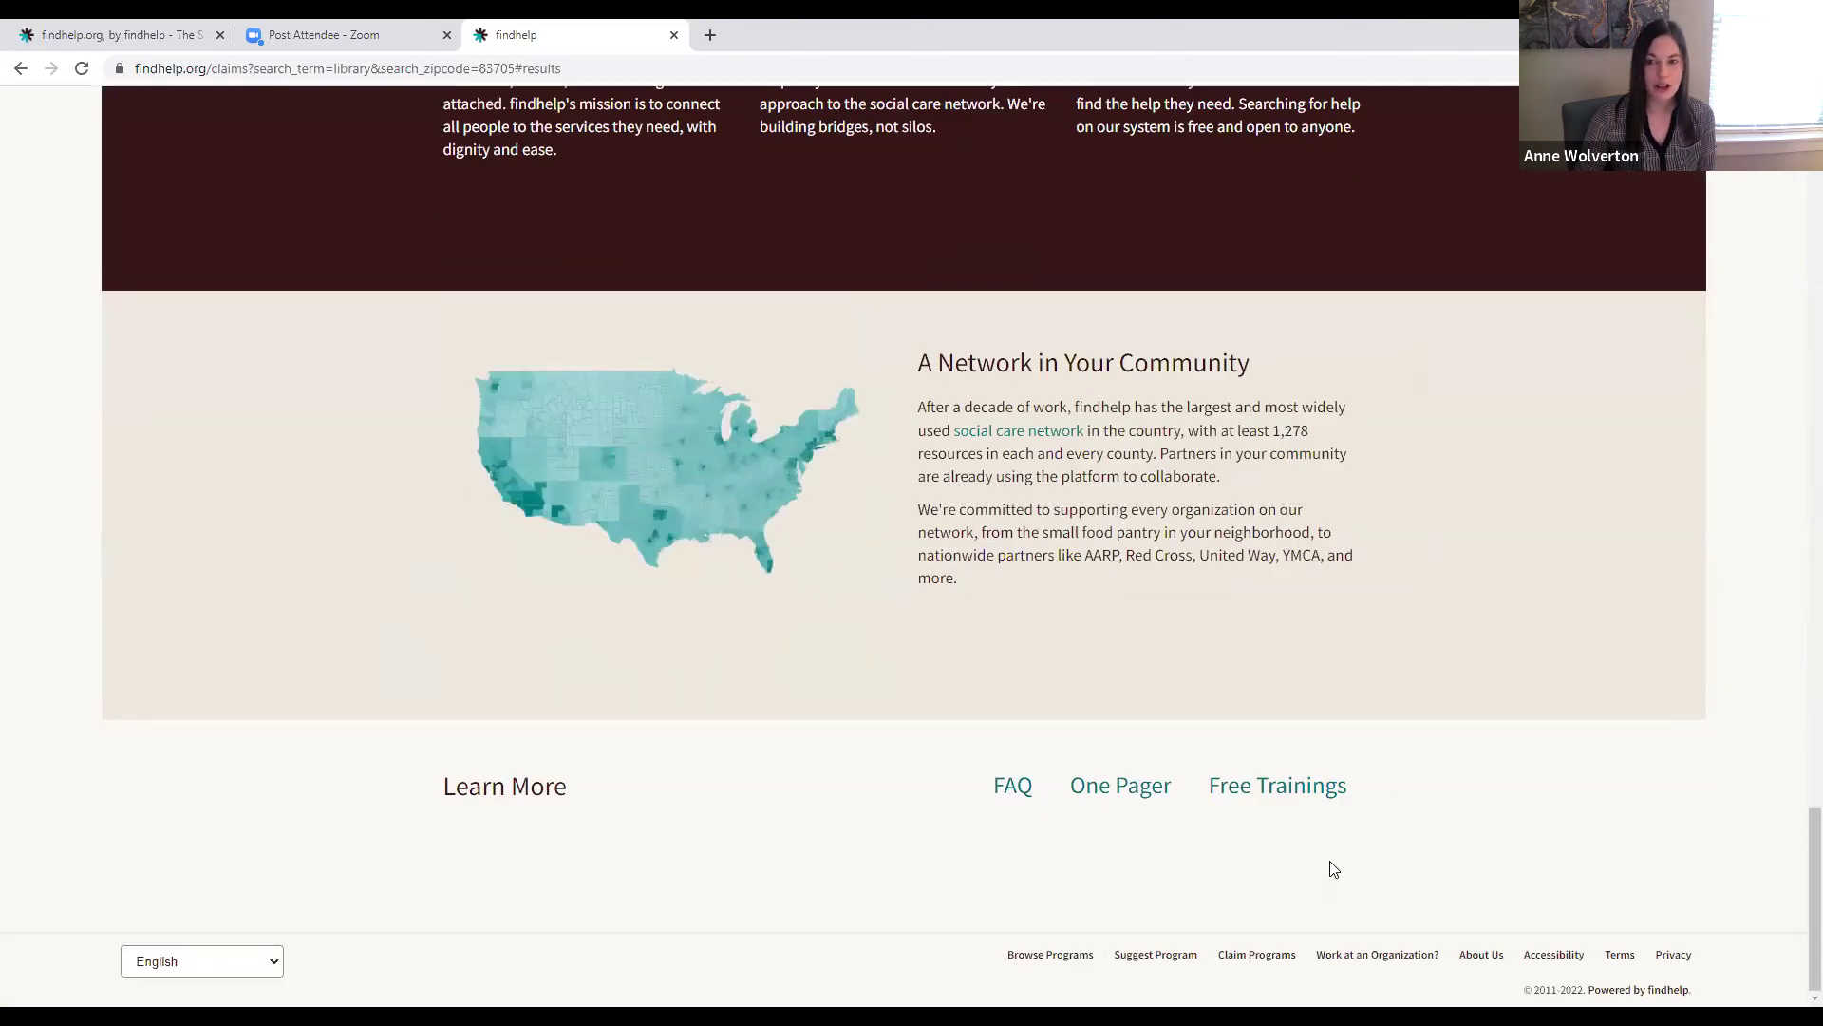
View the Suggest a Program form and return to the findhelp.org home page
{"action": "left_click", "coordinate": [1119, 961]}
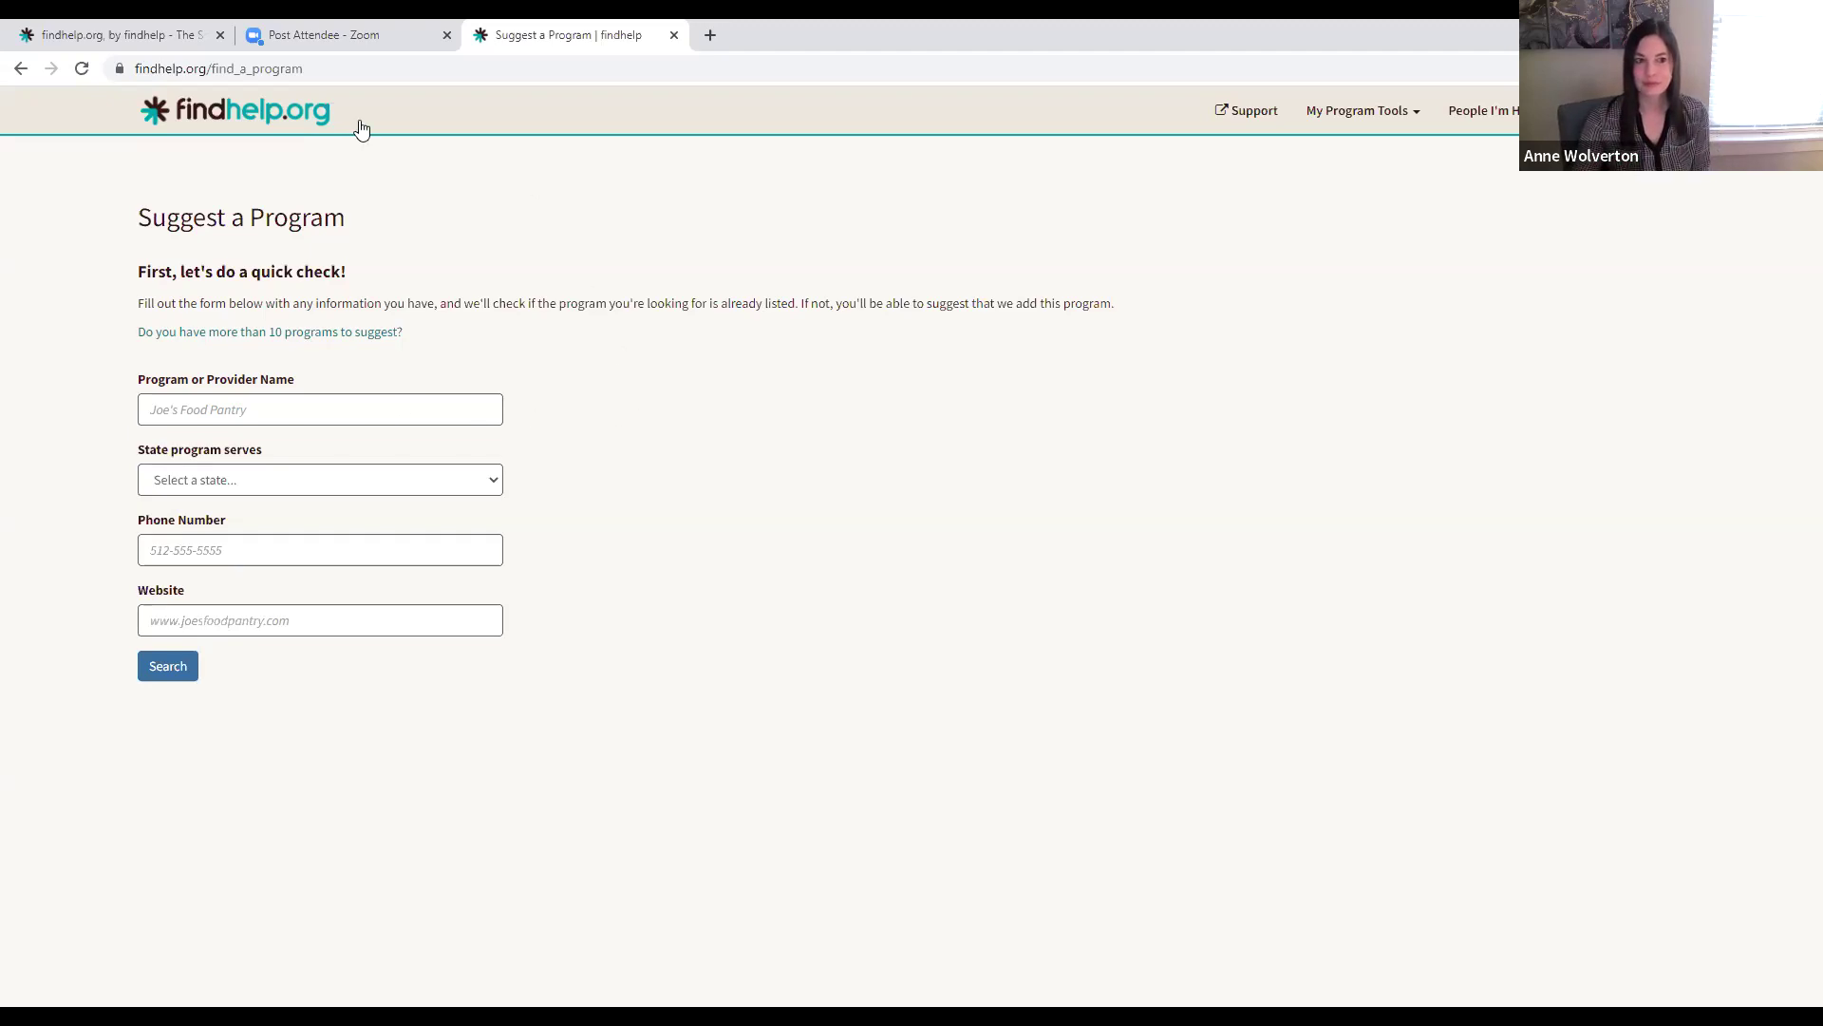
{"action": "left_click", "coordinate": [306, 120]}
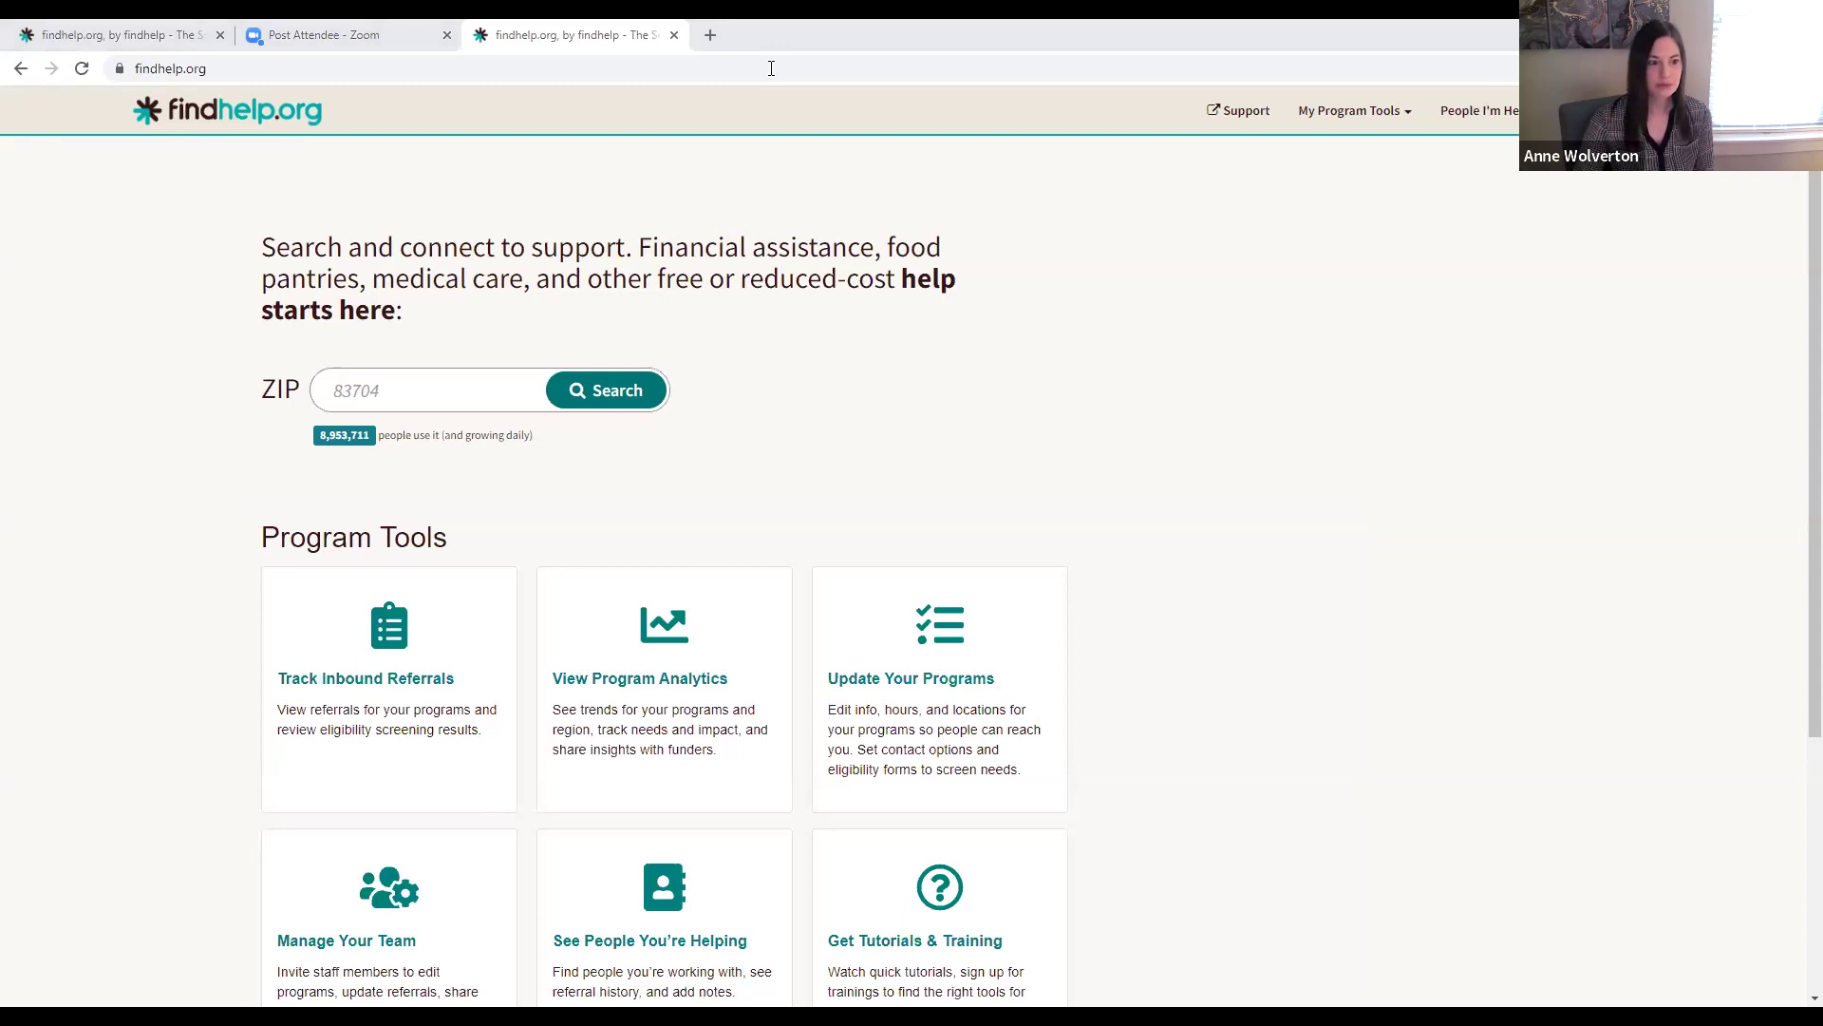
Switch to the PowerPoint presentation and show slide 18, the sample referral e-mail, in the slide show
{"action": "key", "text": "alt+Tab"}
{"action": "scroll", "coordinate": [180, 785], "scroll_direction": "down", "scroll_amount": 1}
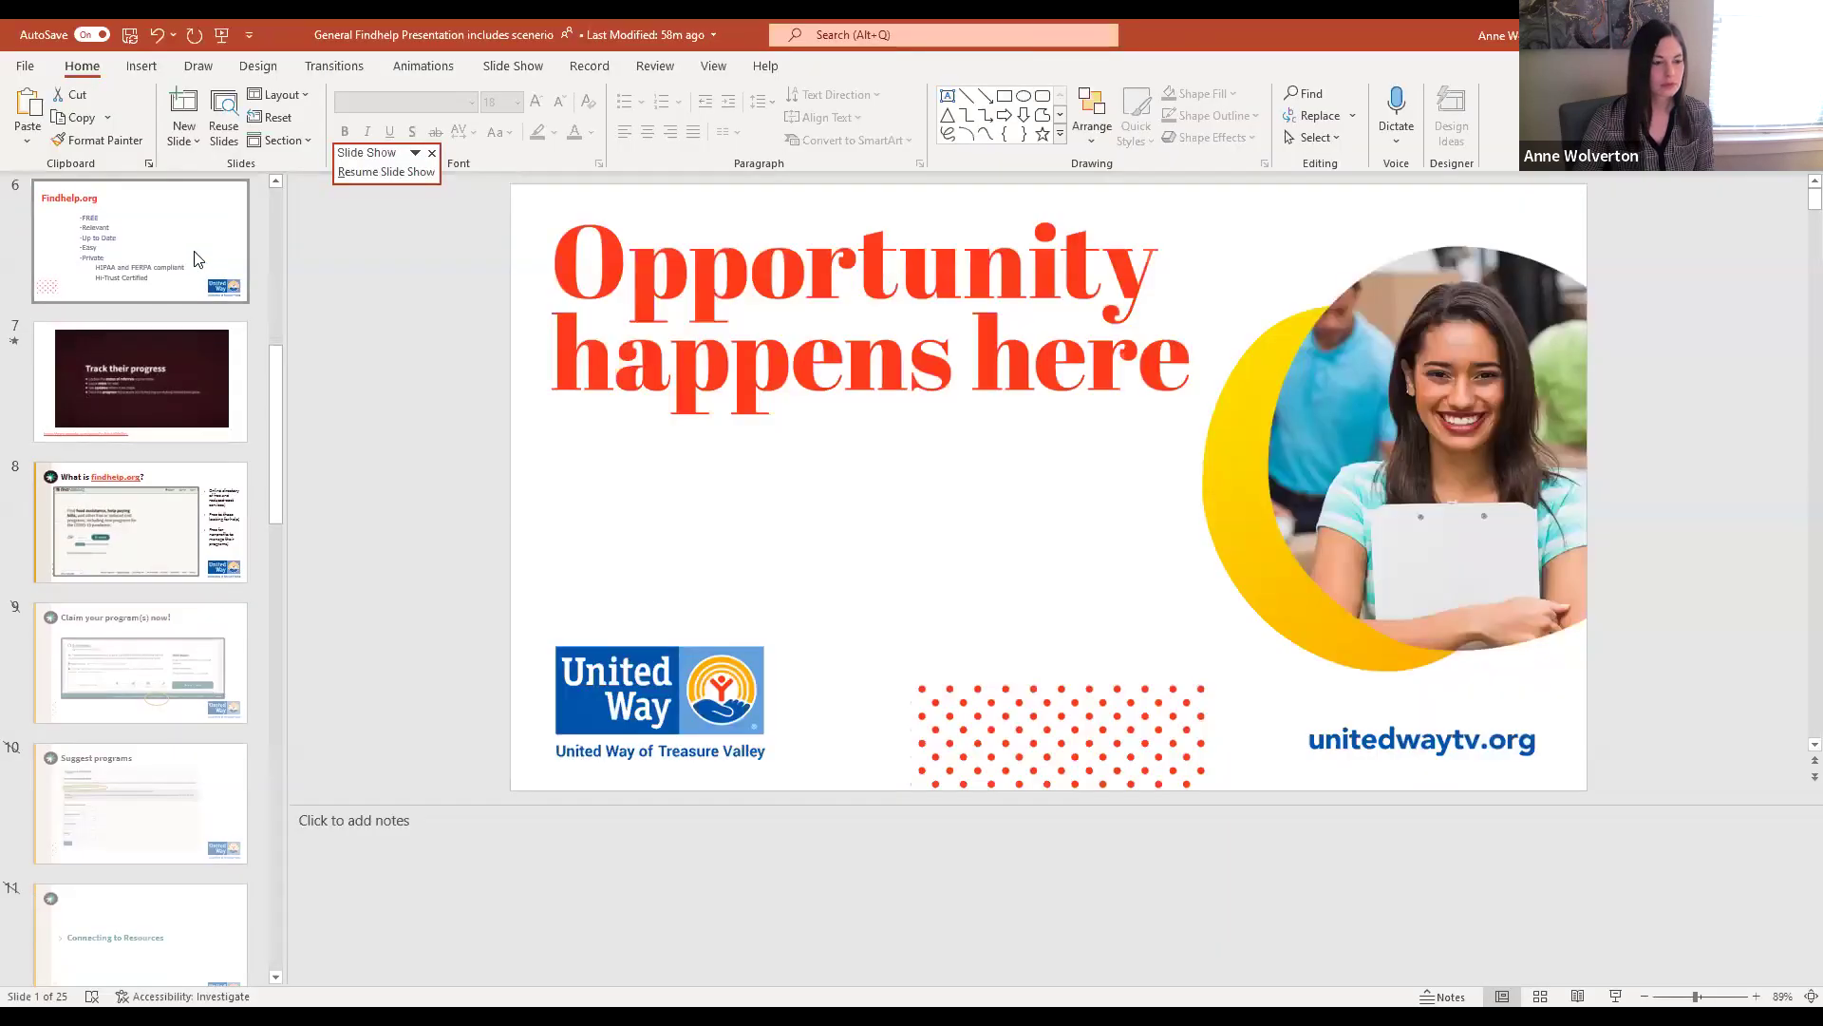
{"action": "scroll", "coordinate": [169, 359], "scroll_direction": "down", "scroll_amount": 10}
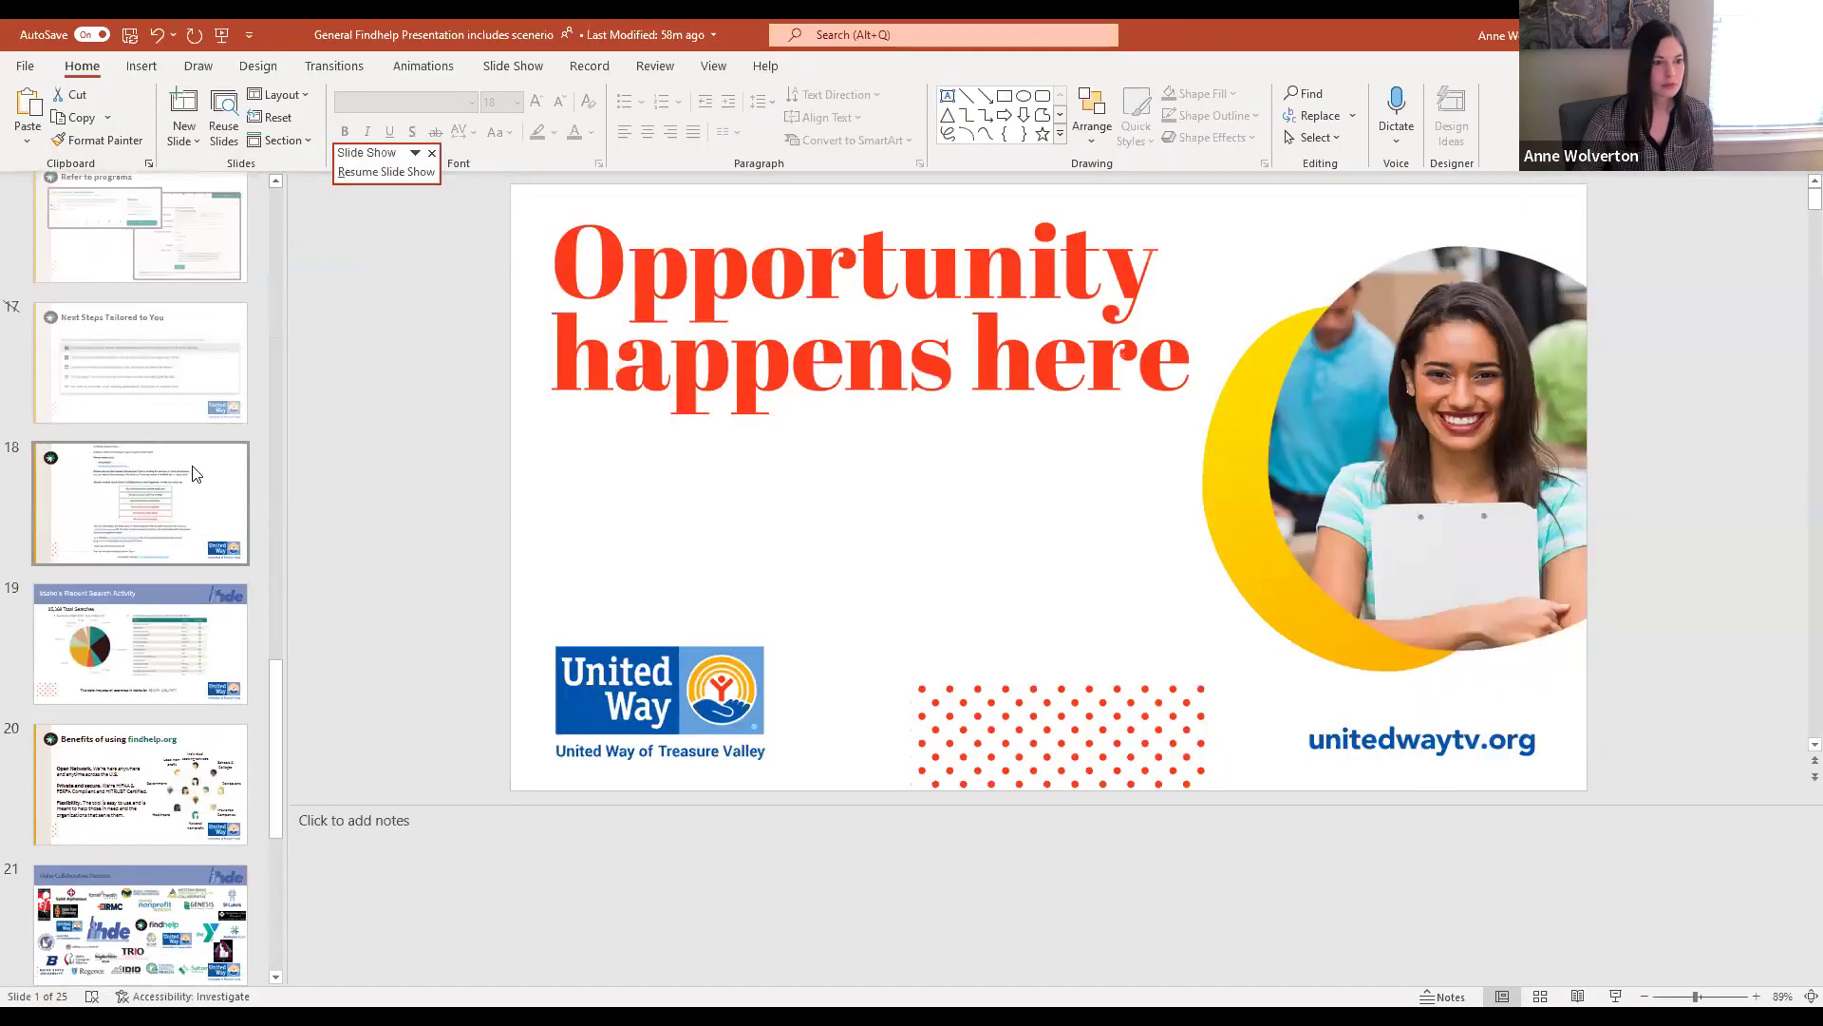
{"action": "left_click", "coordinate": [195, 473]}
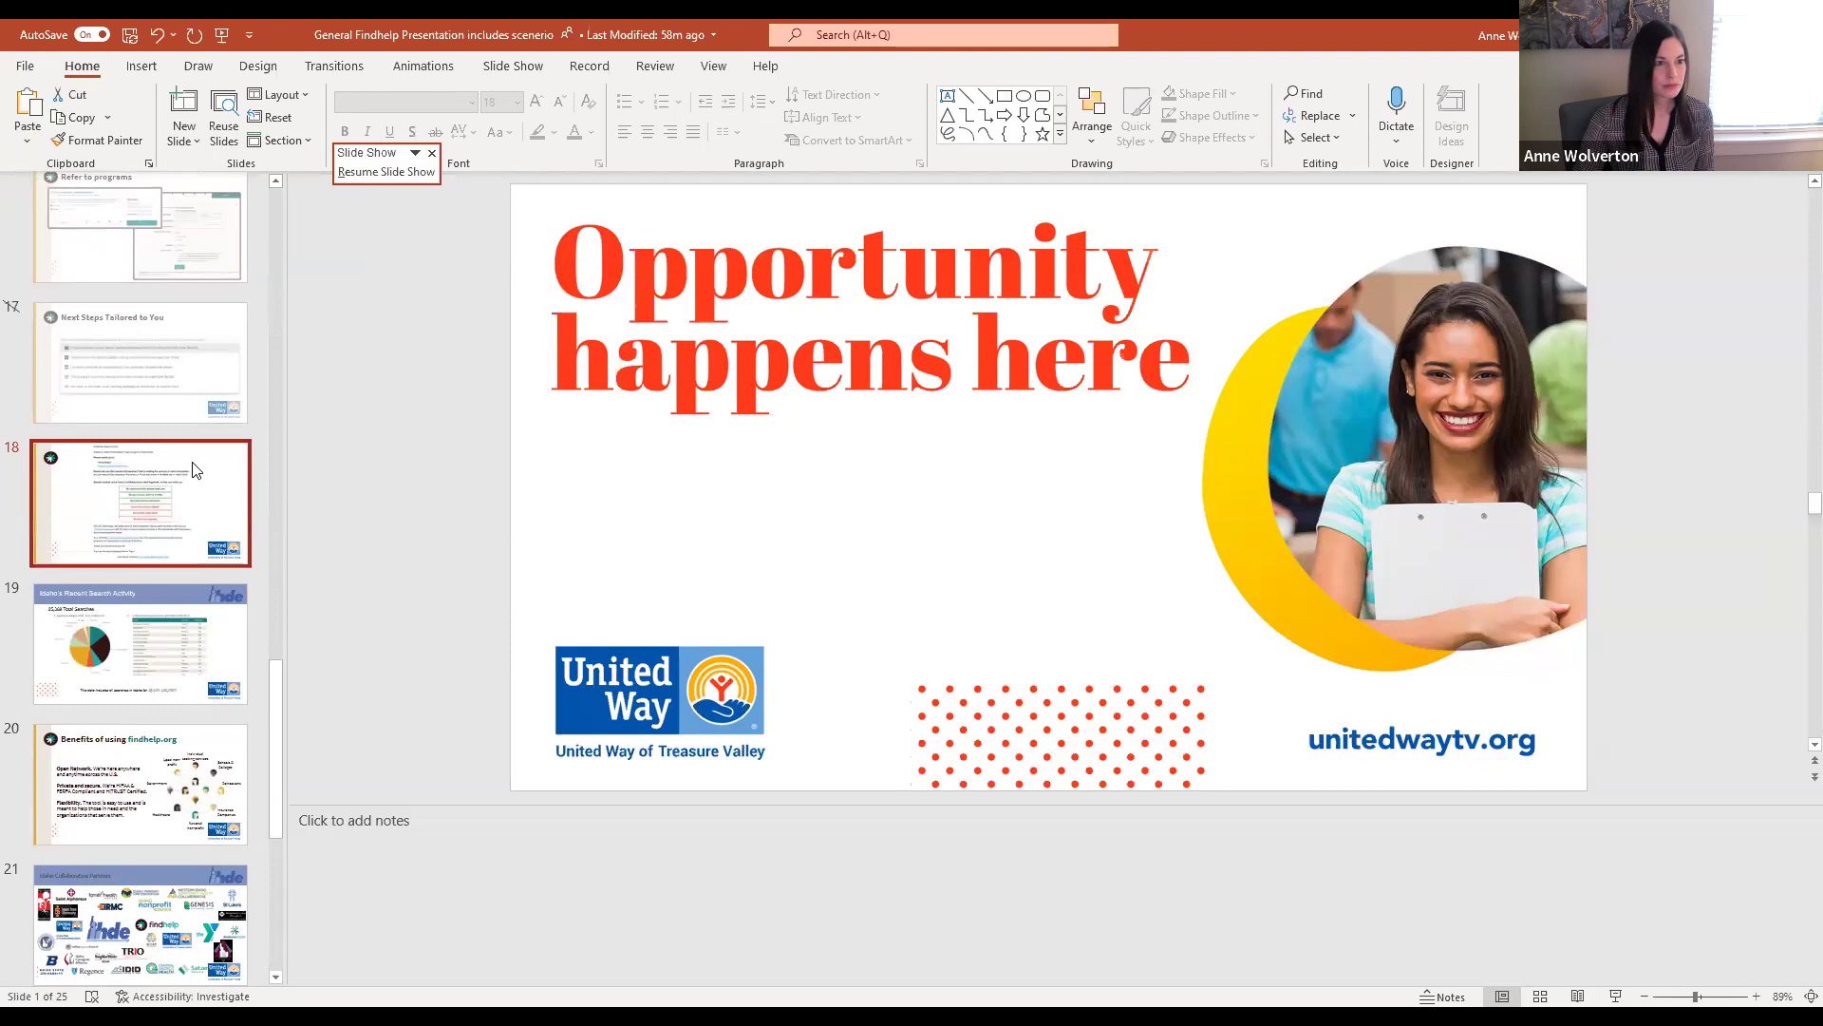
{"action": "left_click", "coordinate": [215, 36]}
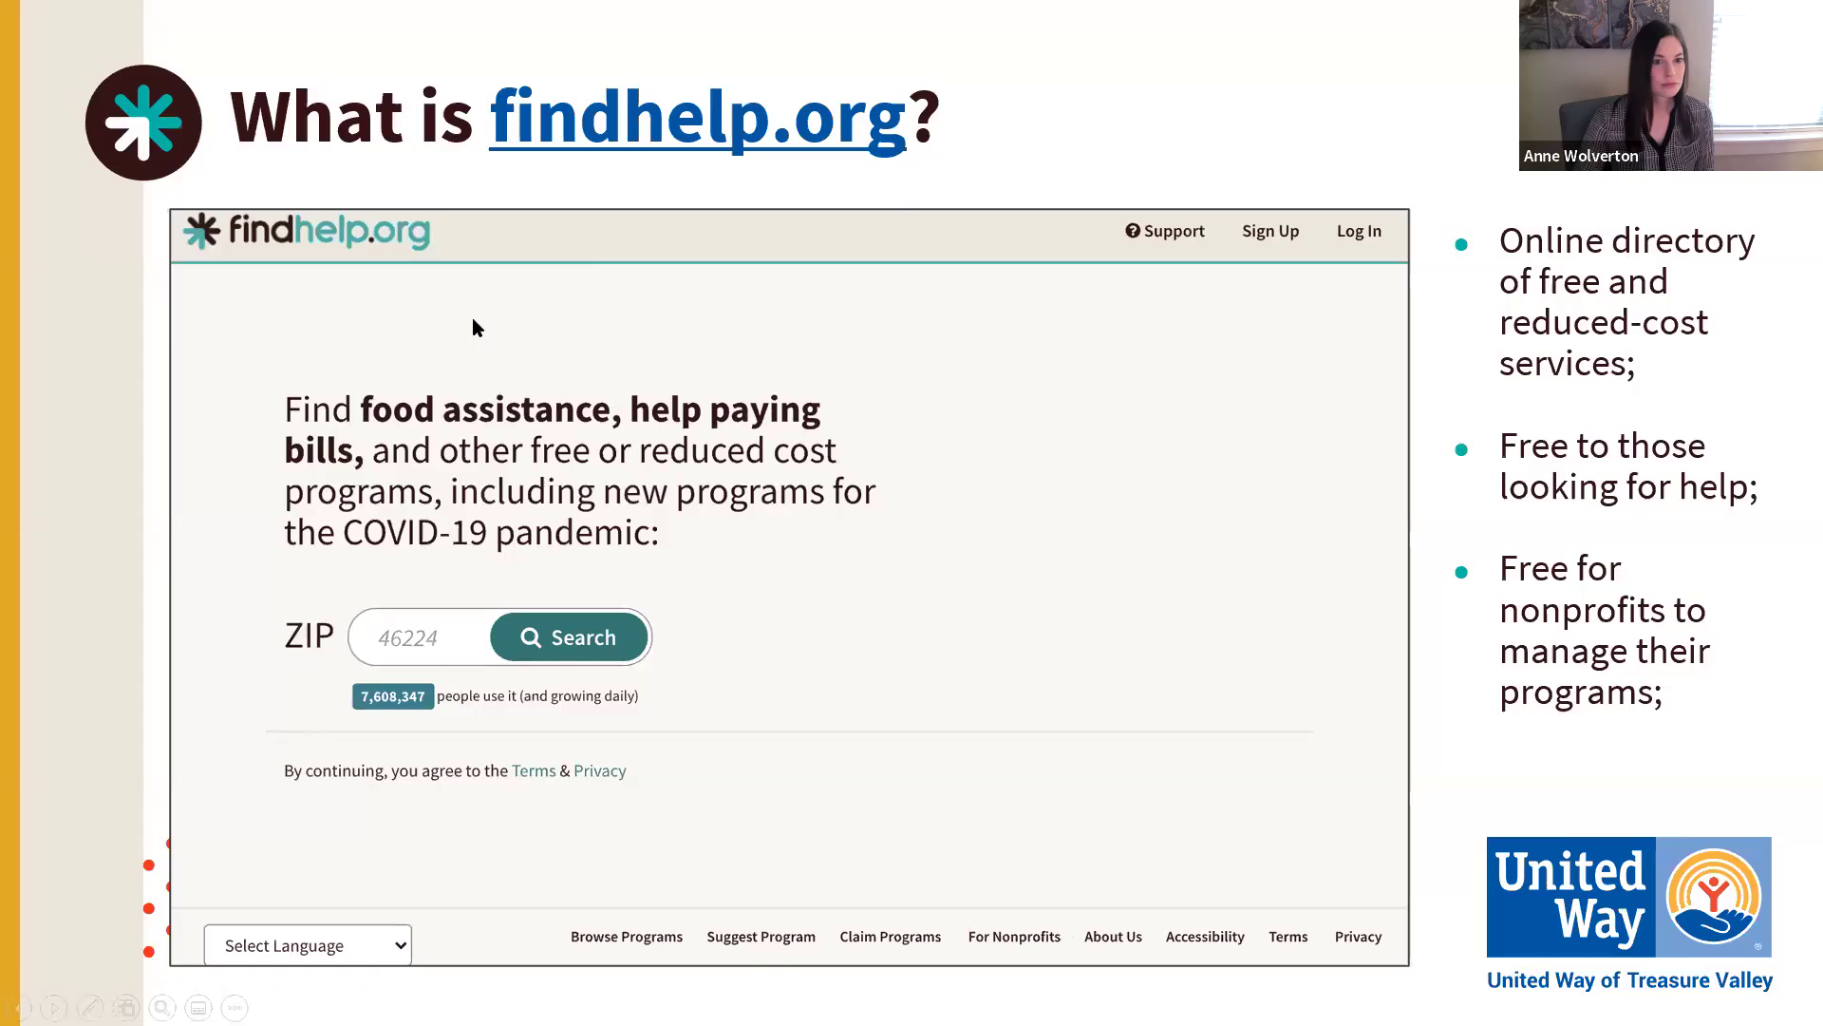
{"action": "left_click", "coordinate": [471, 317]}
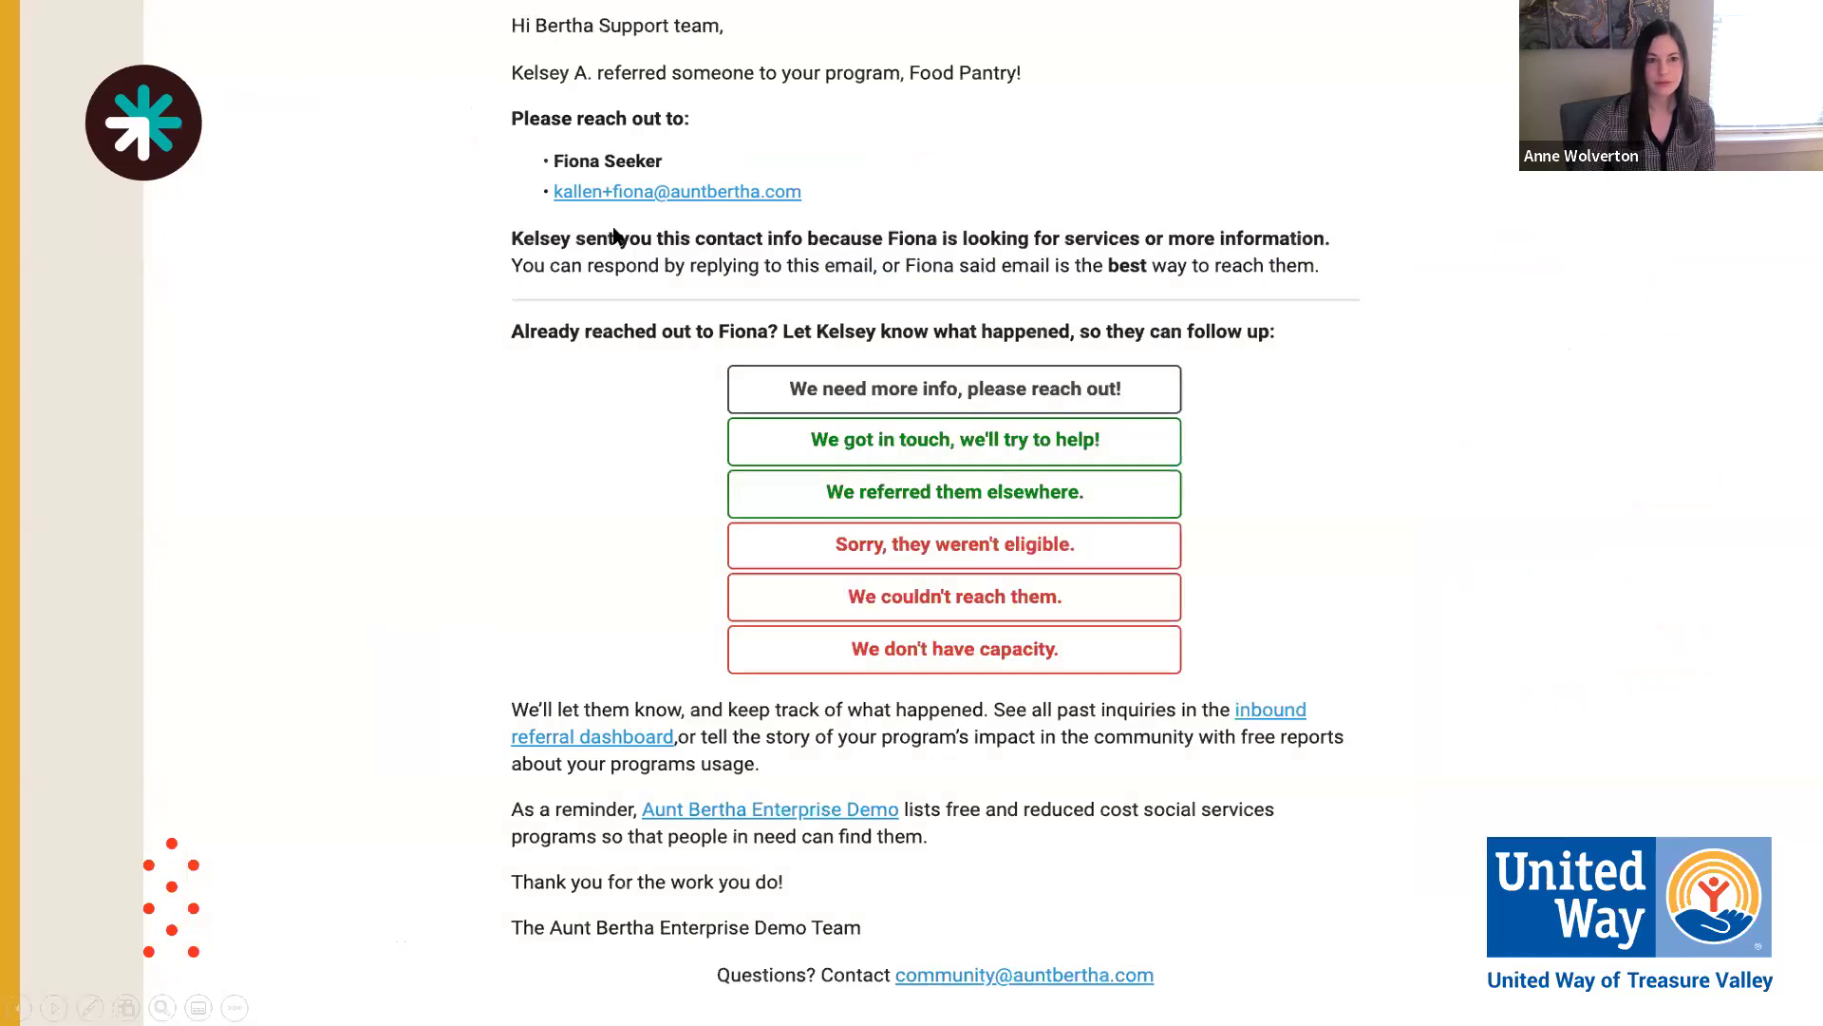